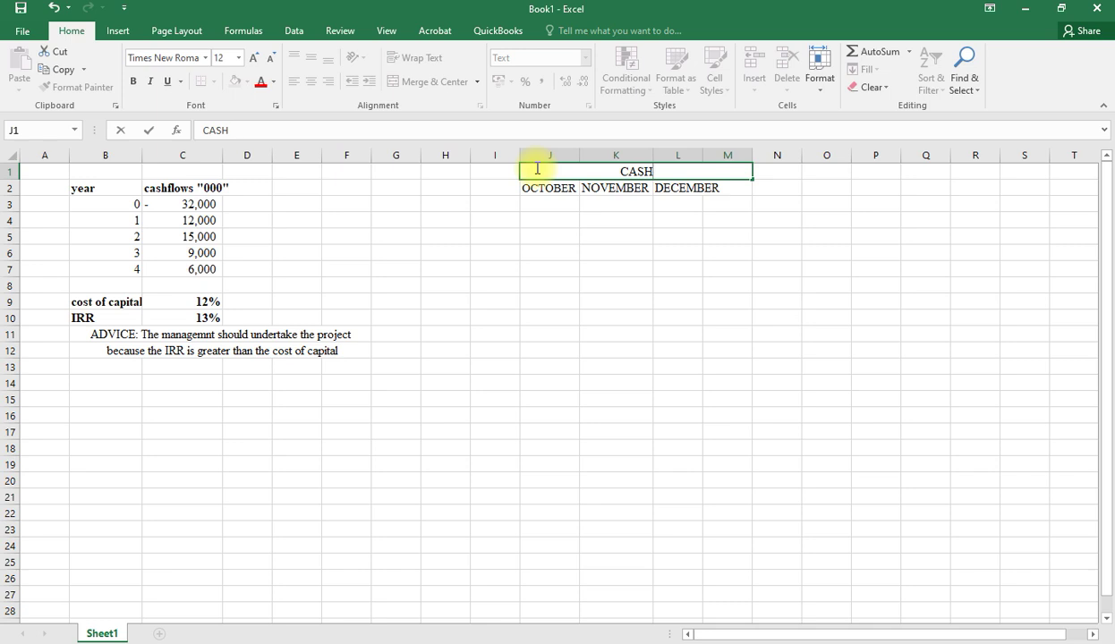
- Enter the title CASH BUDGET FOR THREE MONTHS in cell J1
type("BUDGET FOR")
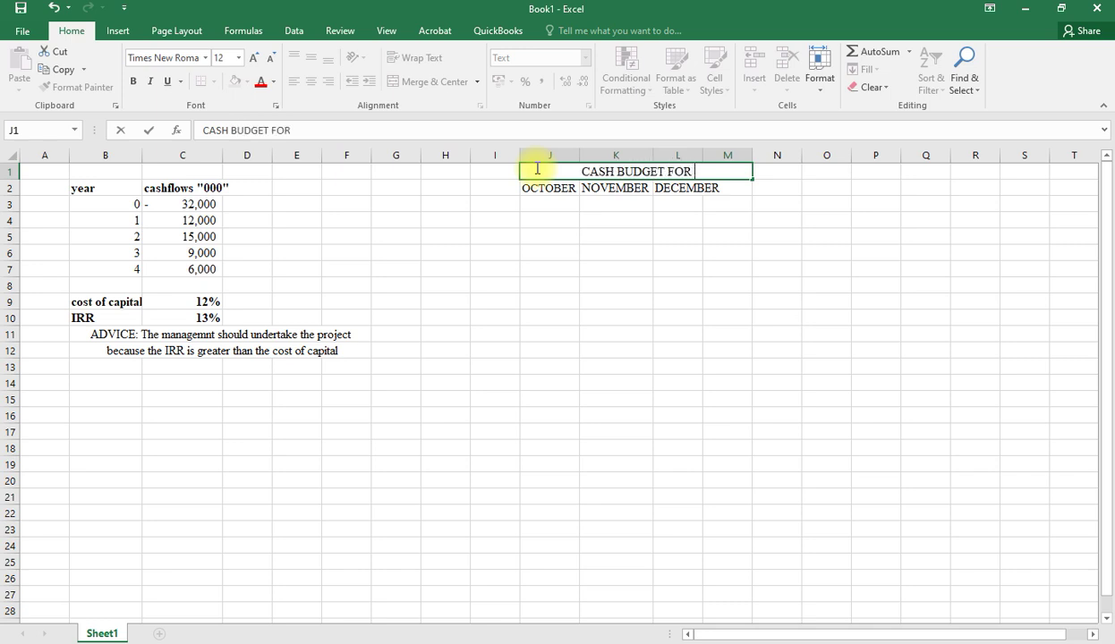
type(" THRE")
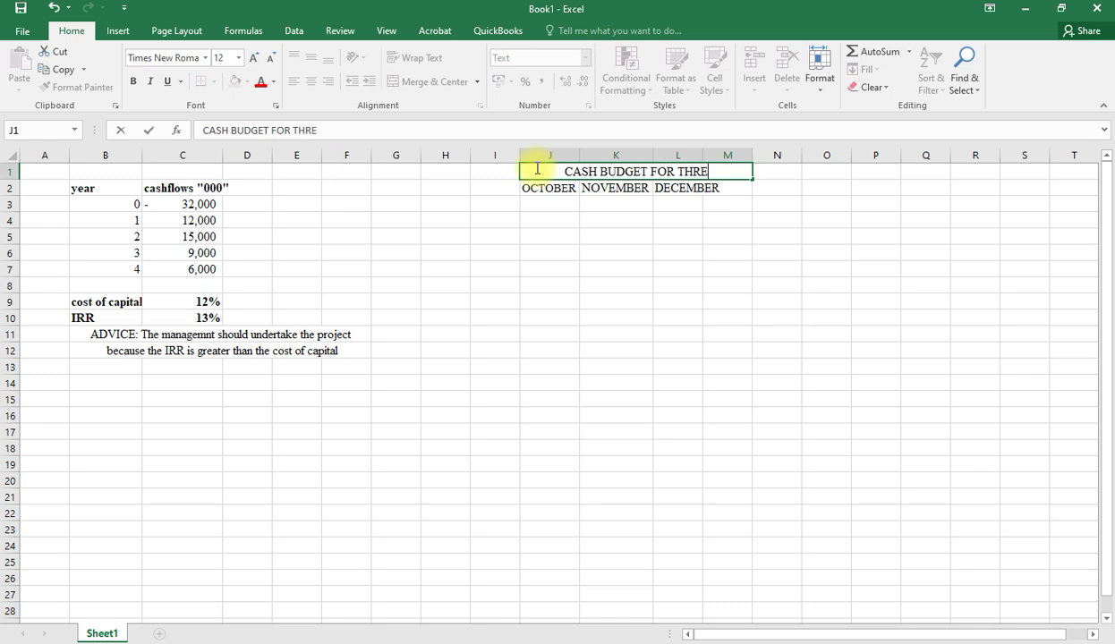
type("E MONTHS")
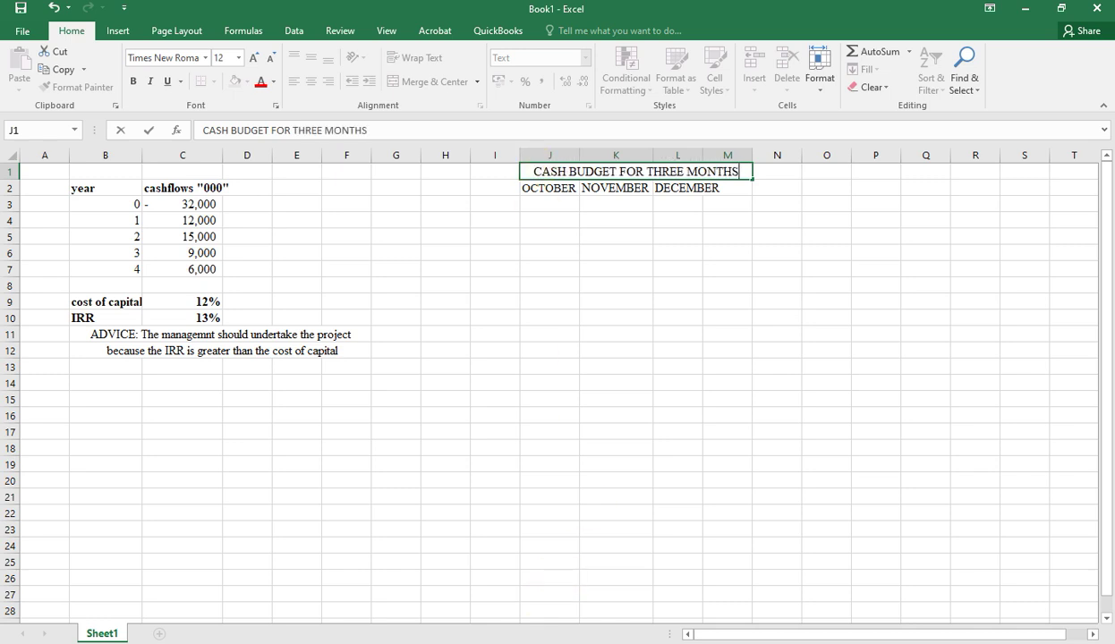
key("alt+Tab")
scroll(403, 520, "up", 10)
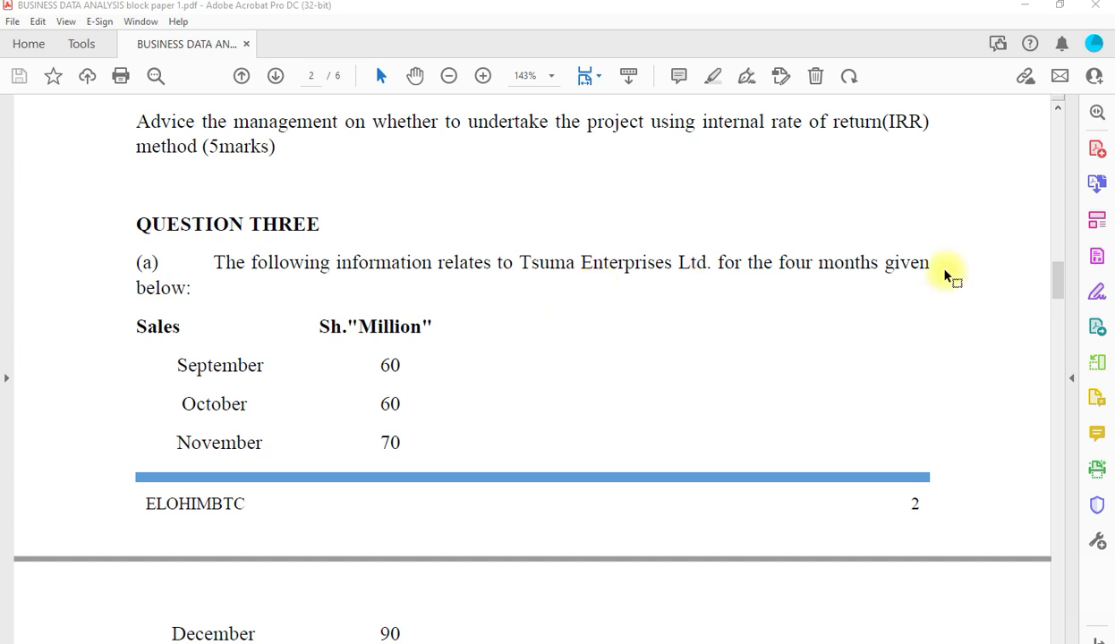
scroll(281, 428, "down", 1)
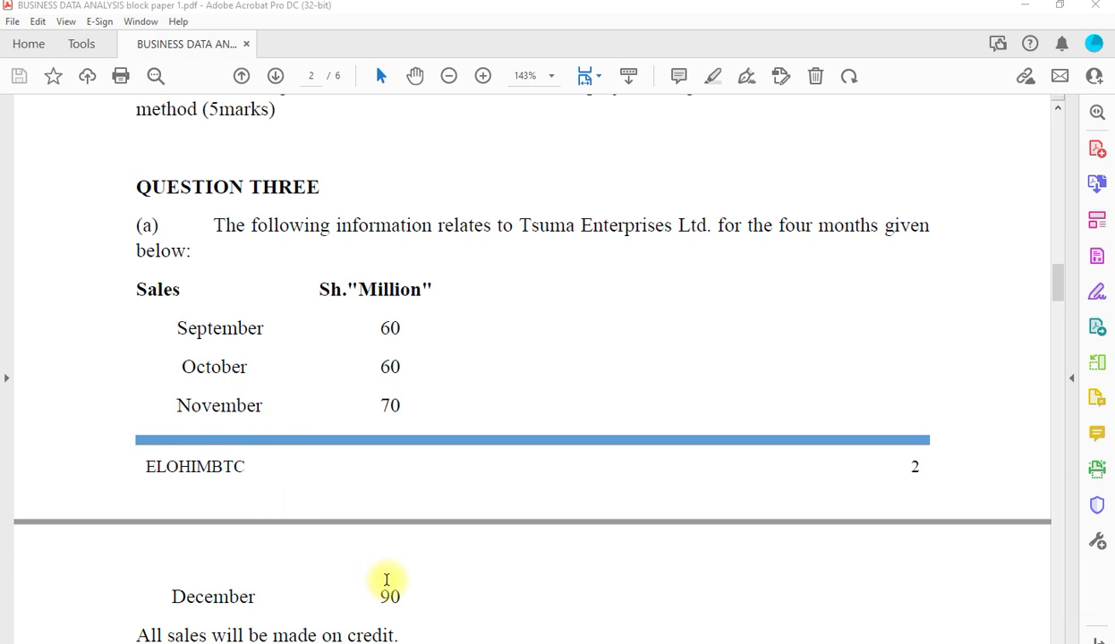
scroll(387, 580, "down", 3)
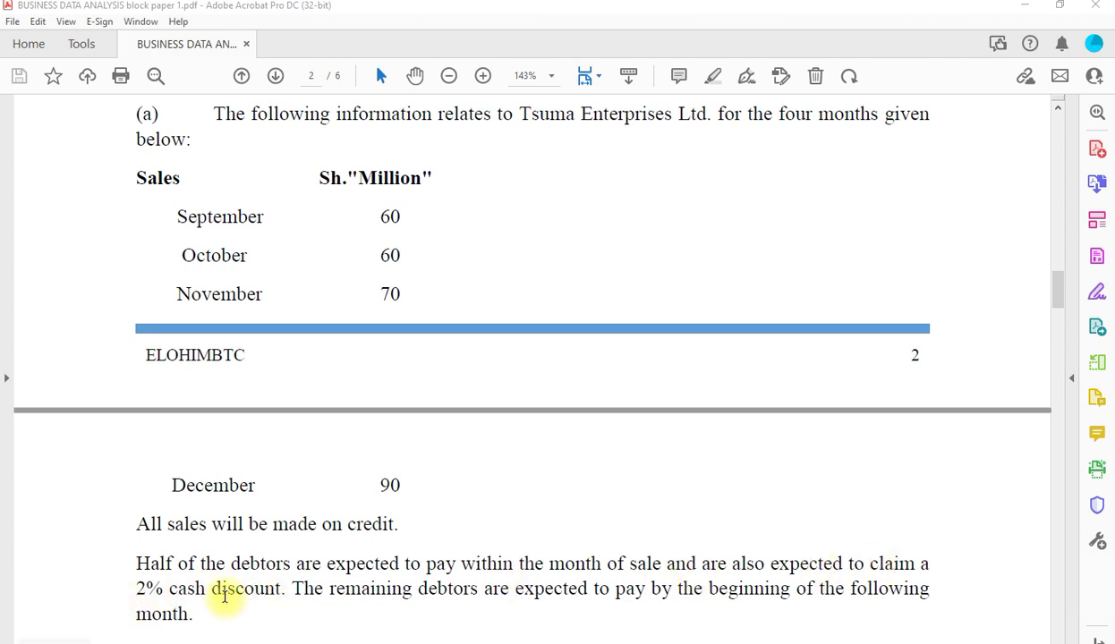
scroll(324, 609, "down", 1)
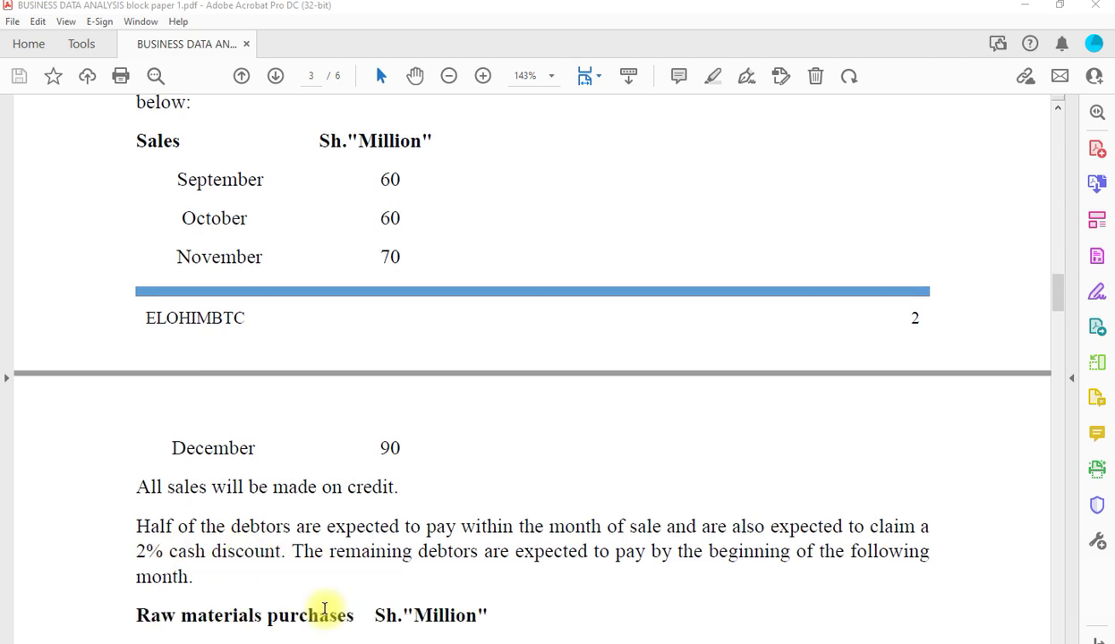
scroll(324, 608, "down", 2)
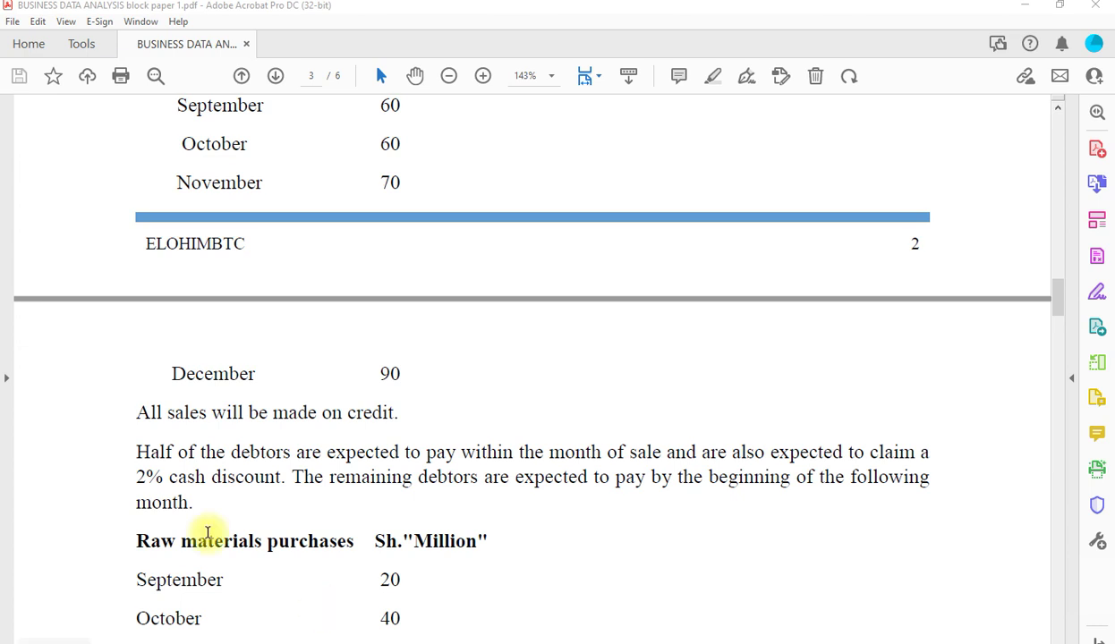
scroll(283, 590, "down", 5)
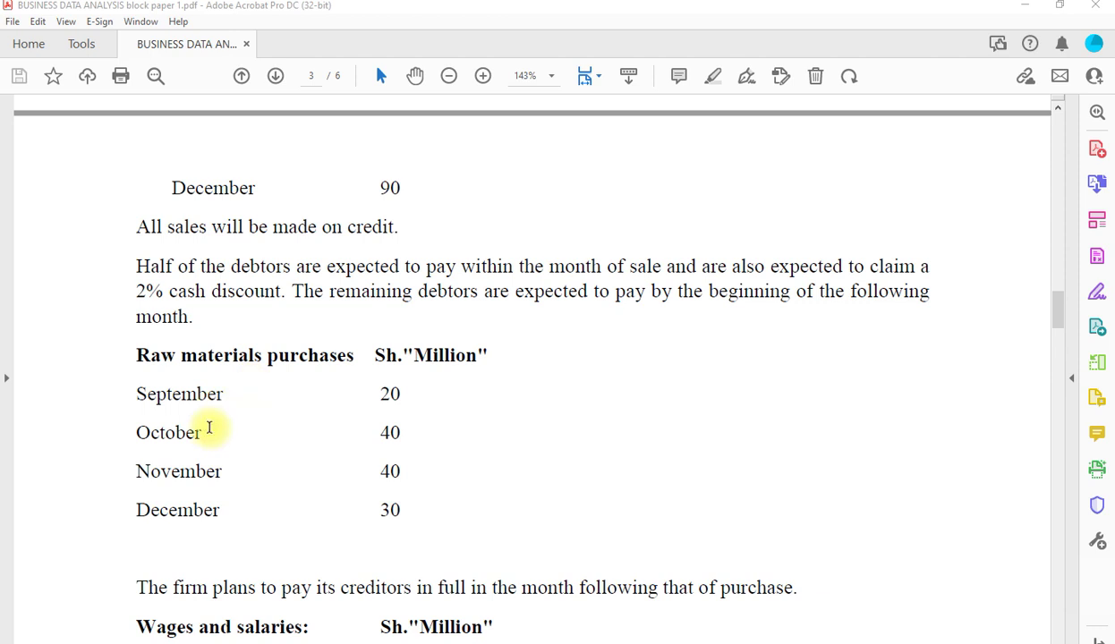
scroll(195, 563, "down", 1)
scroll(195, 562, "down", 1)
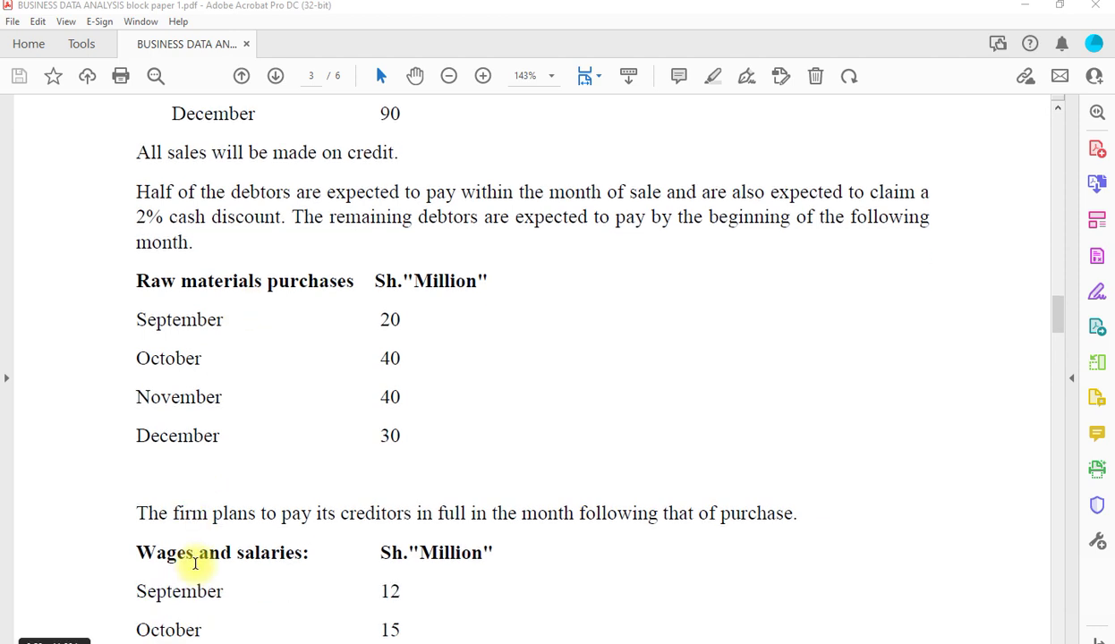
scroll(195, 562, "down", 2)
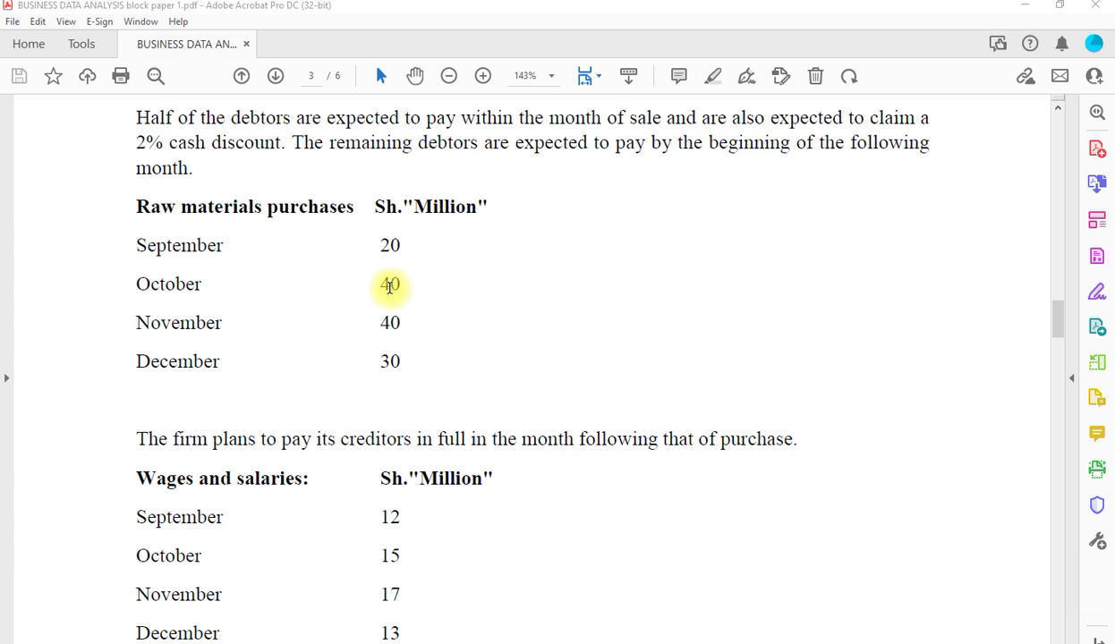
scroll(268, 553, "down", 1)
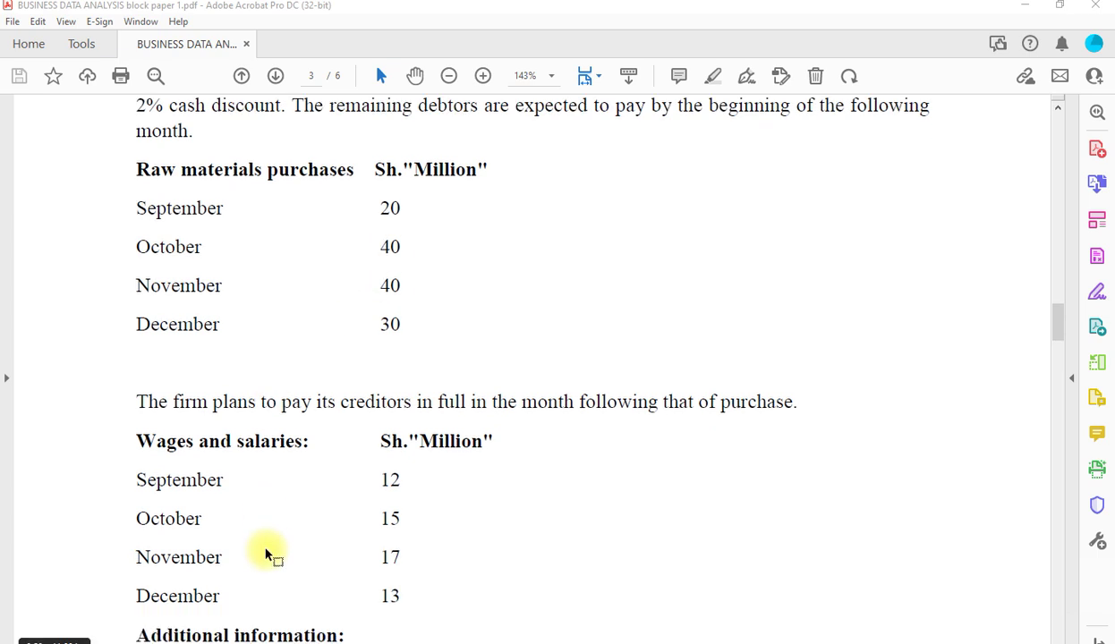
scroll(269, 555, "down", 2)
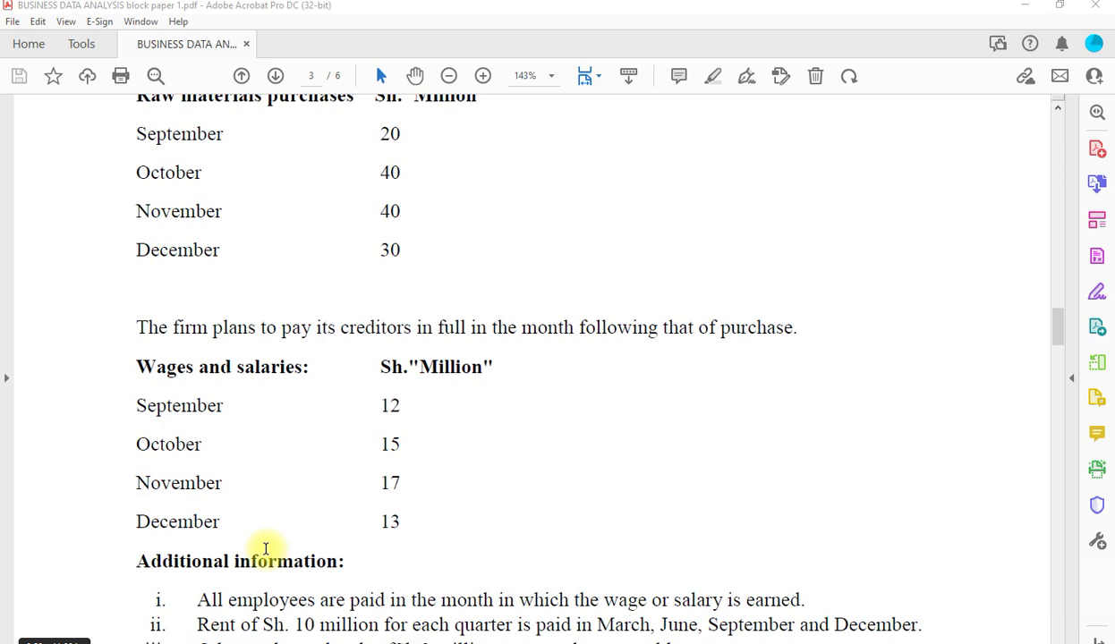
scroll(266, 550, "down", 5)
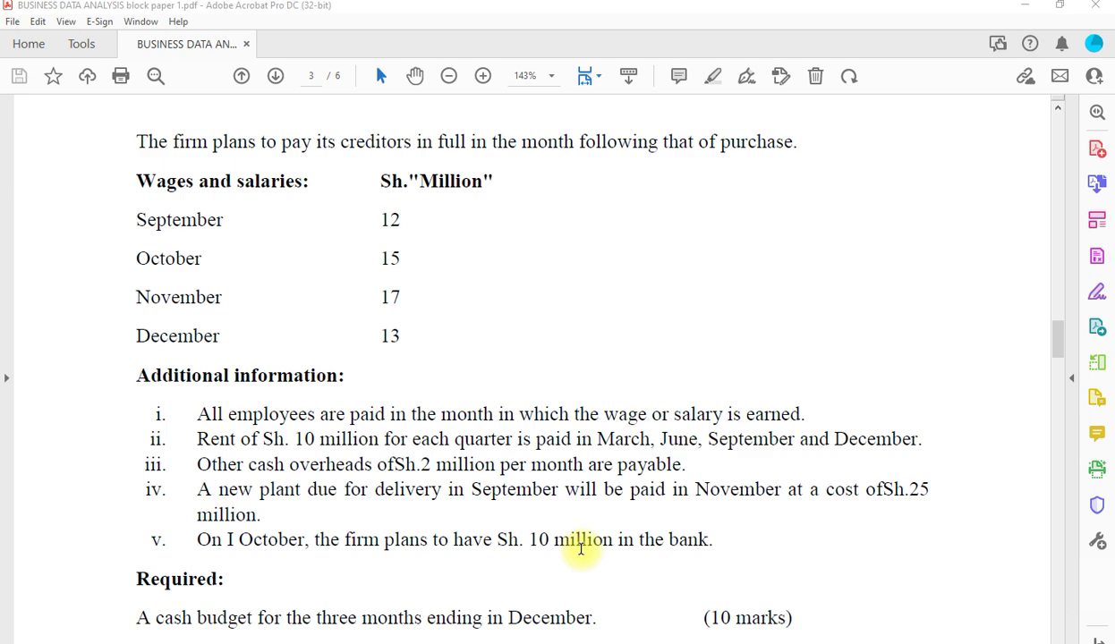
- Scroll back up through the exam paper's figures and return to the Excel workbook
scroll(581, 548, "up", 8)
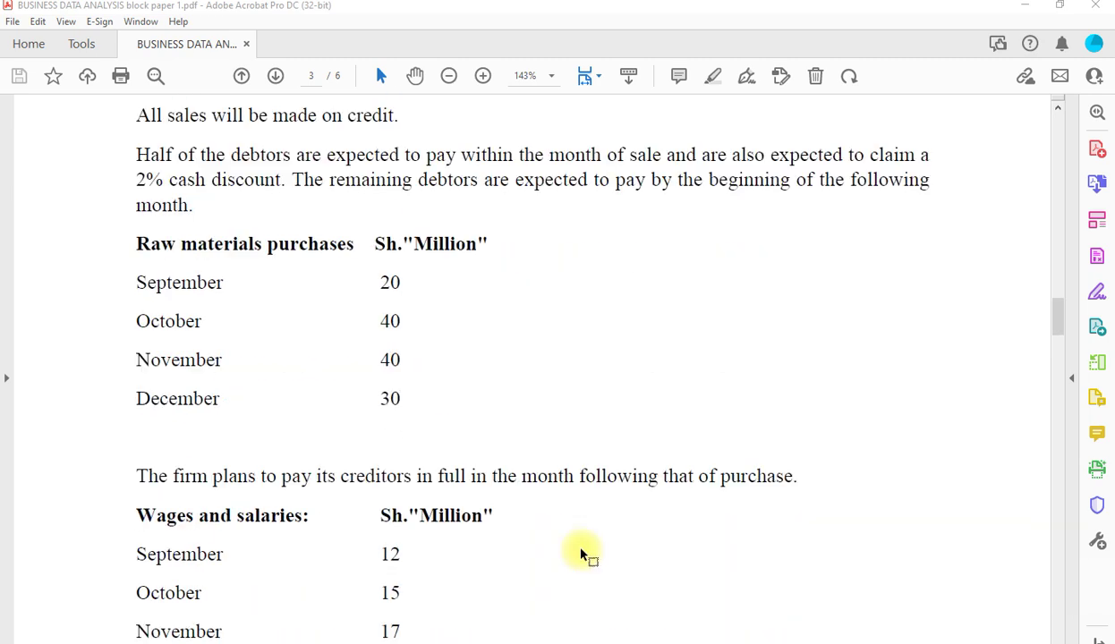
scroll(581, 553, "up", 3)
key("alt+Tab")
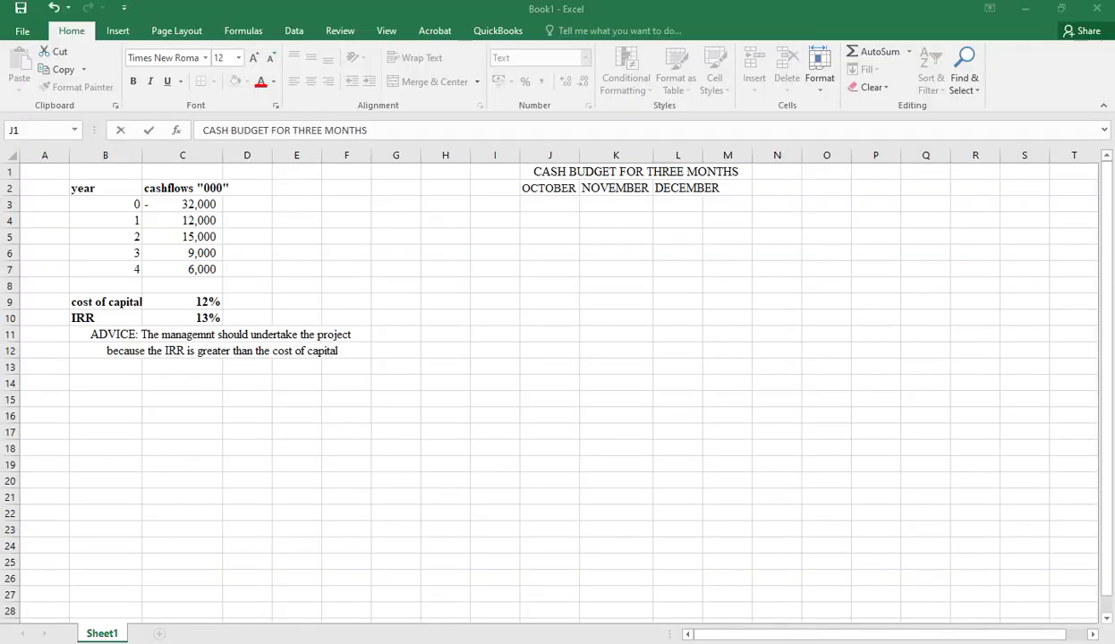
- Add the row labels RECEIPTS in I3 and BAL B/D in I4
left_click(485, 206)
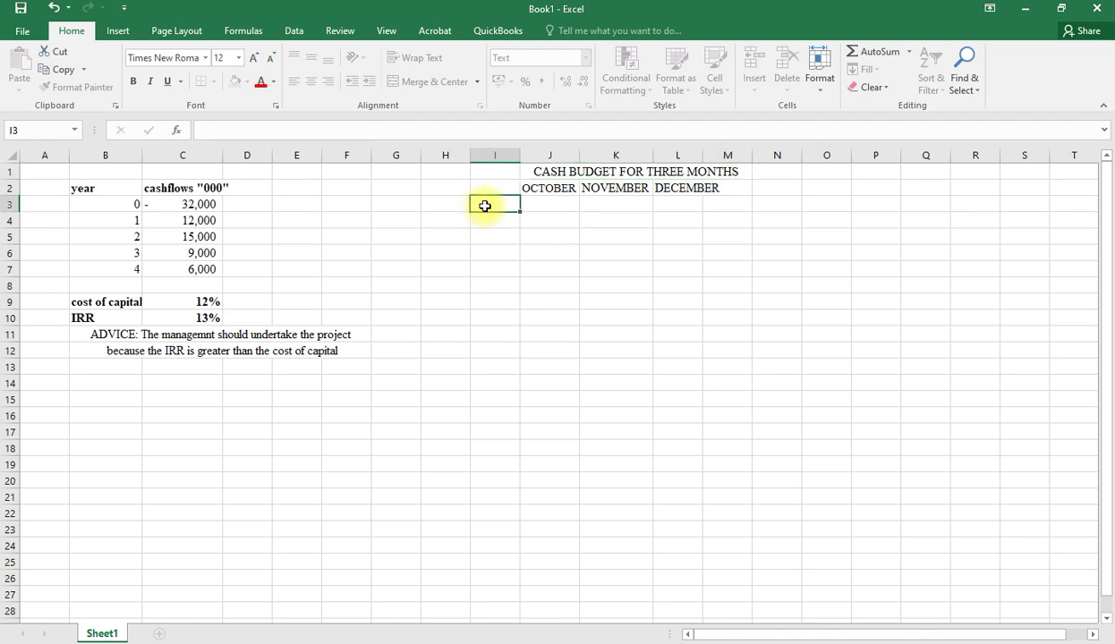
type("RECEIPTS")
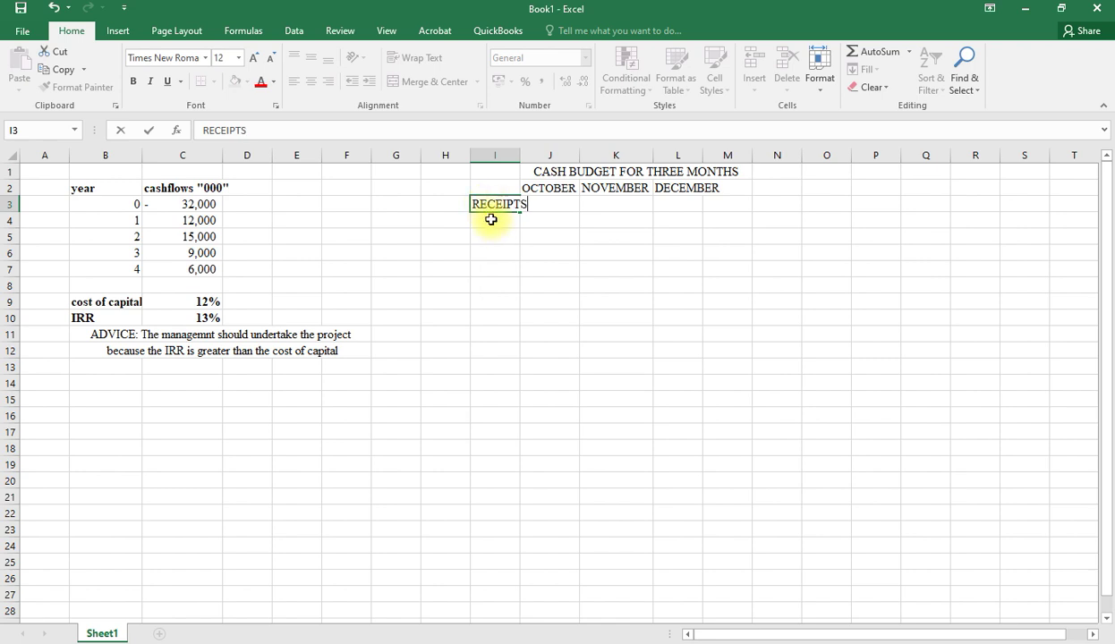
key("Return")
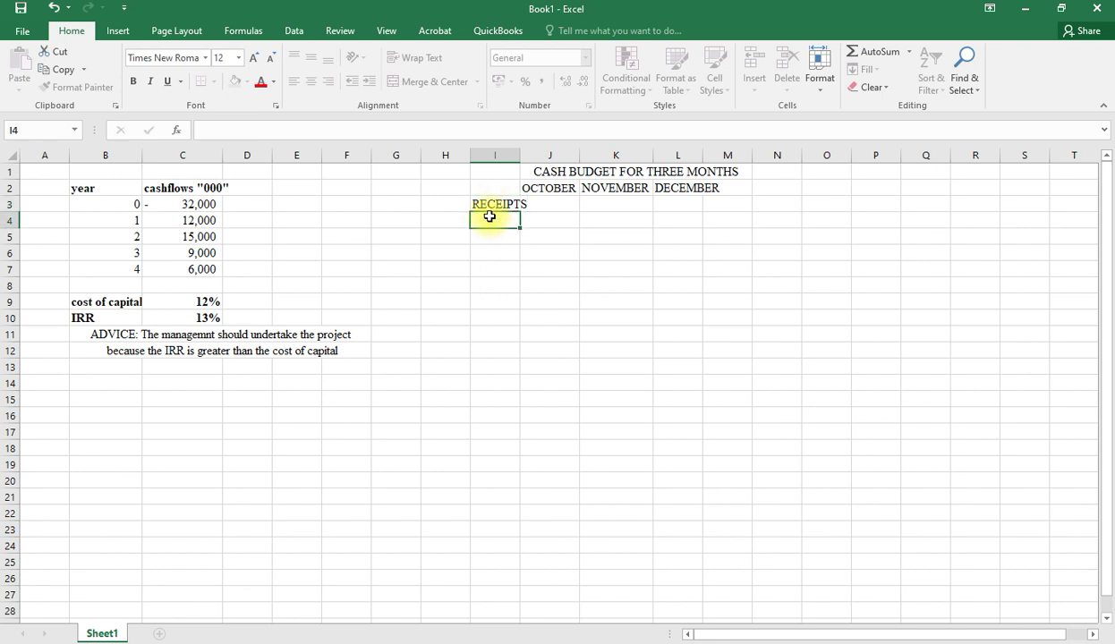
type("BAL B/D")
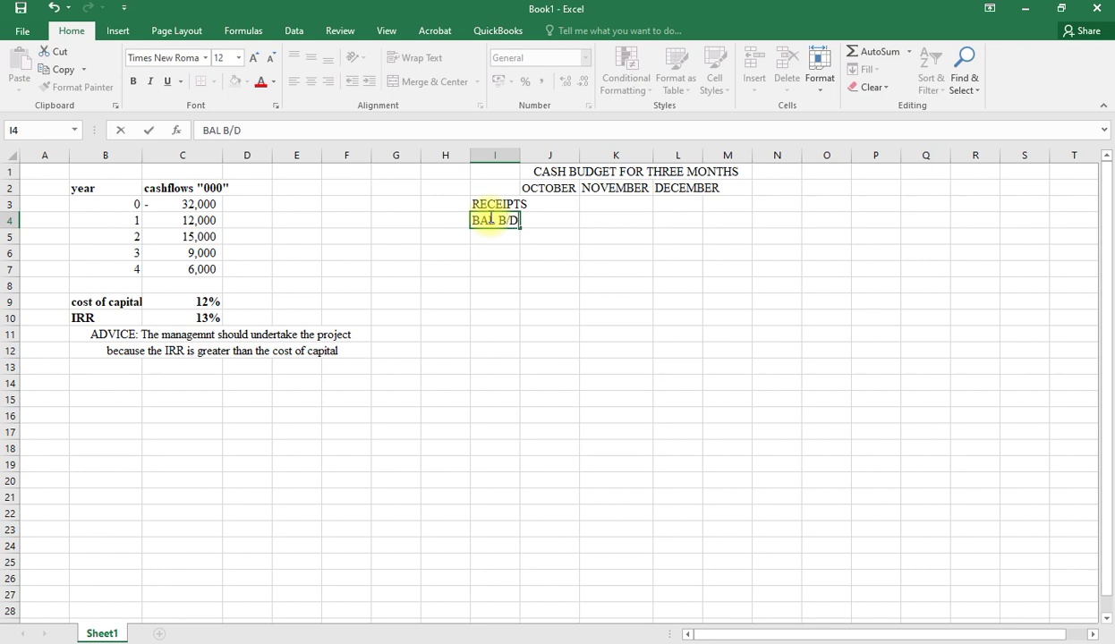
- Label cell J3 "Sh Million" as October's unit
left_click(548, 204)
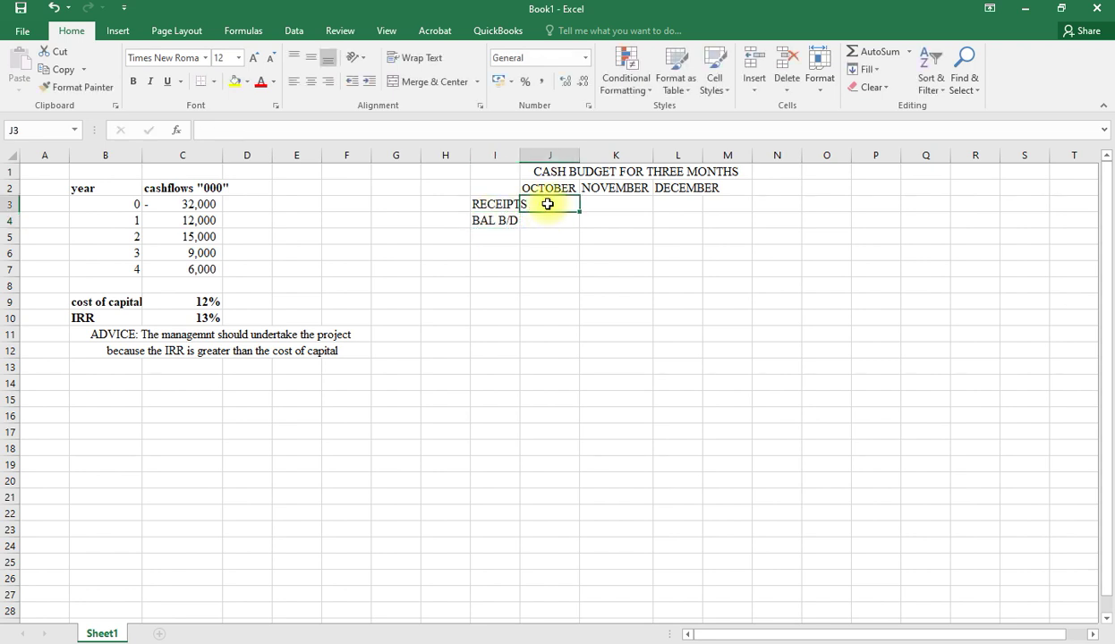
double_click(548, 204)
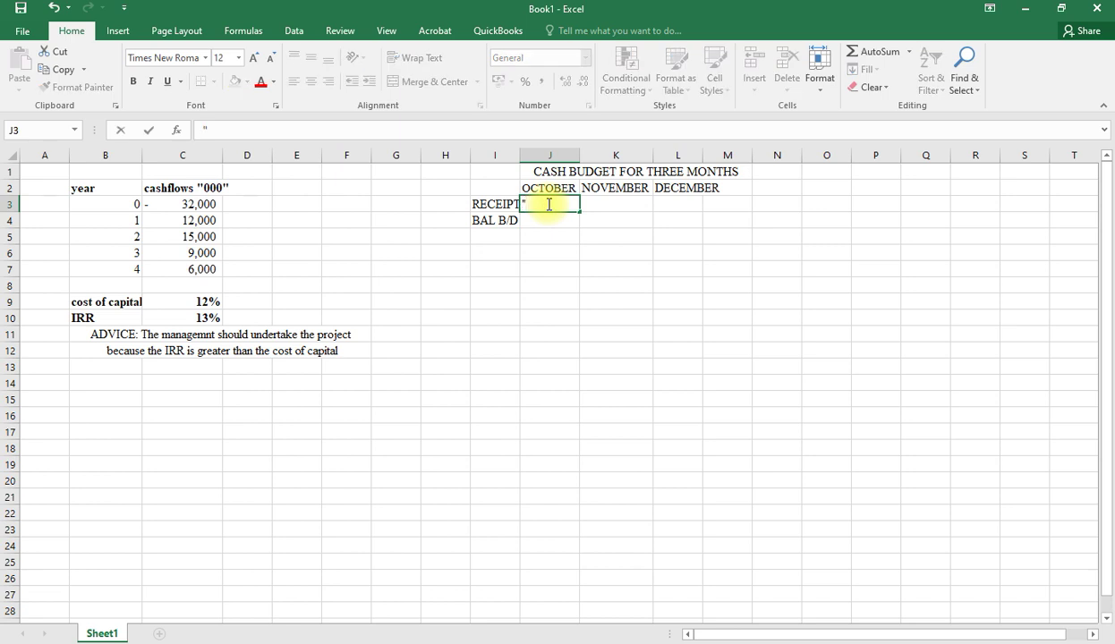
type("\"SH")
key("BackSpace")
type("h MILL")
key("BackSpace")
key("BackSpace")
type("LL")
key("BackSpace")
key("BackSpace")
key("BackSpace")
type("illion\"")
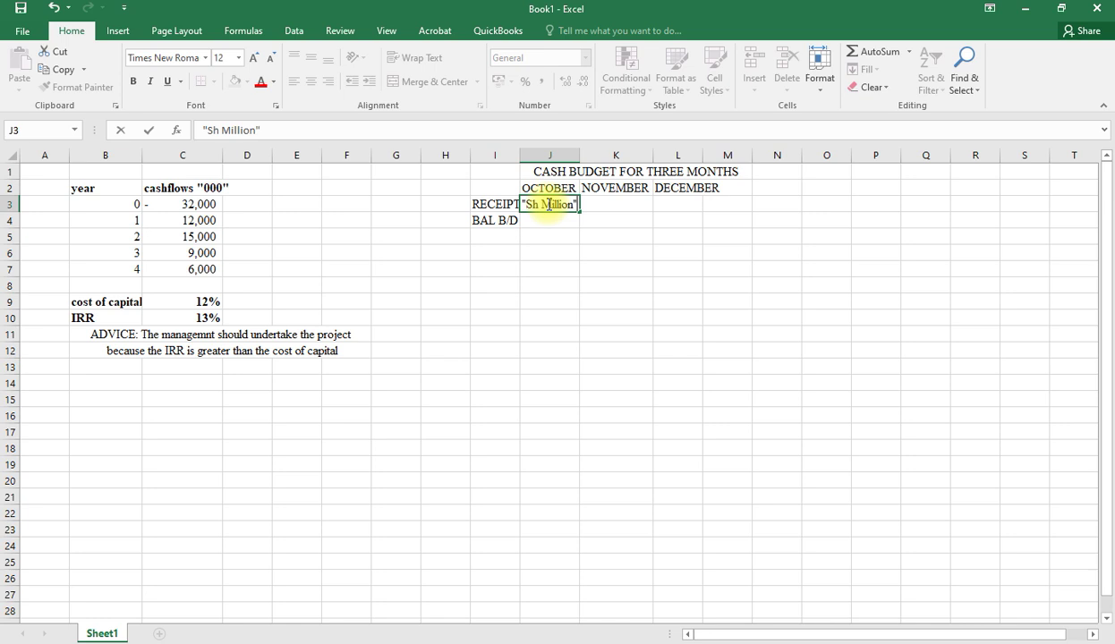
- Add "sh million" unit labels in K3 and L3 for November and December
key("Tab")
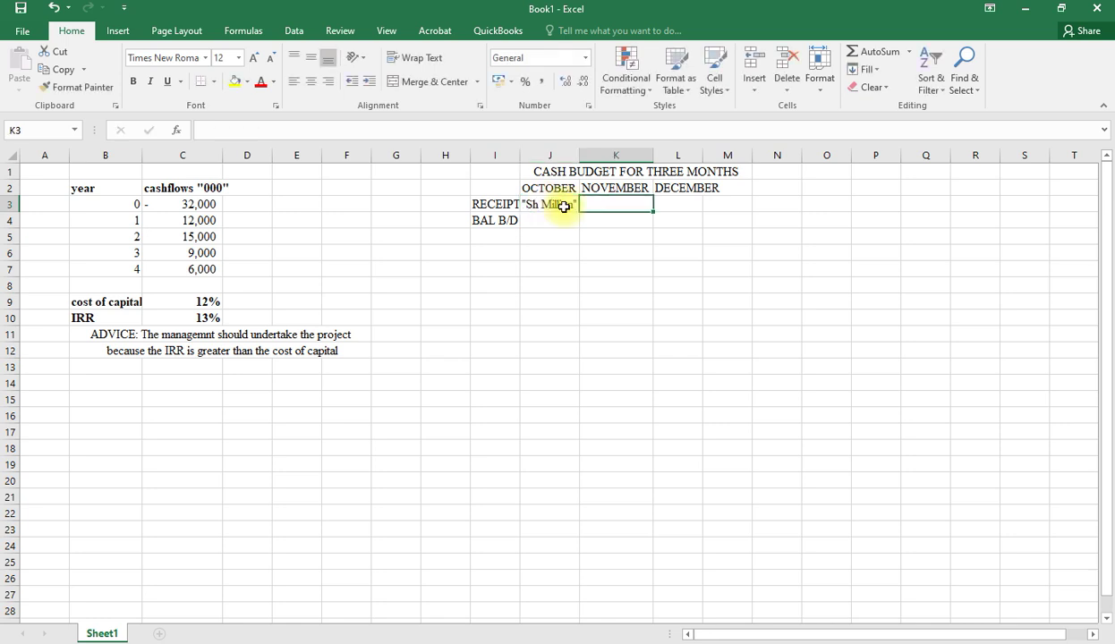
type("\"sh")
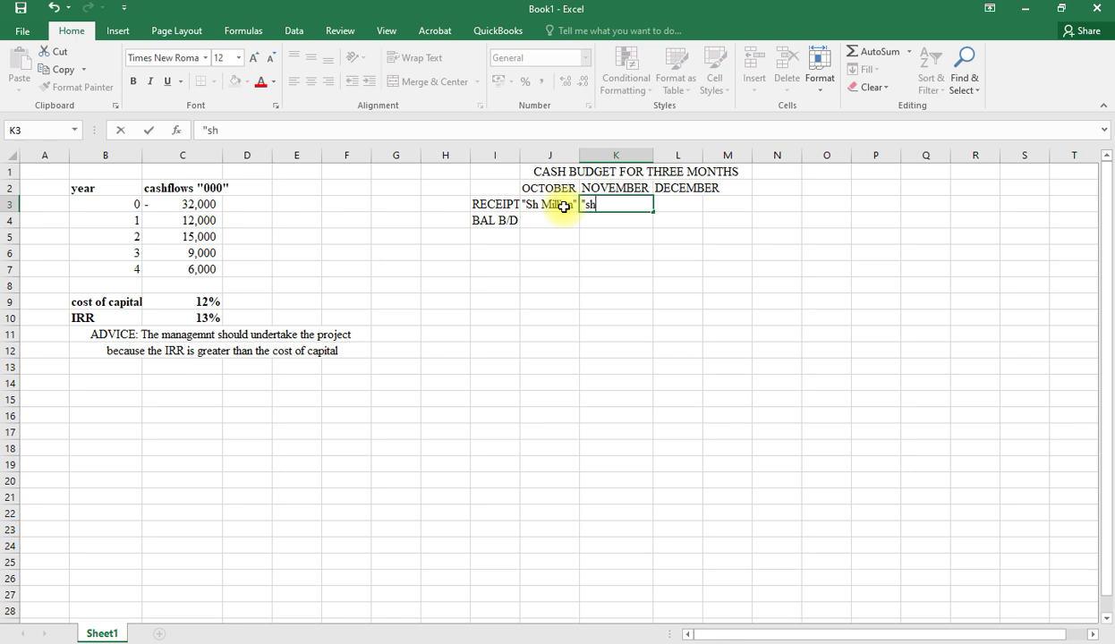
type(" million")
type("\"")
key("Tab")
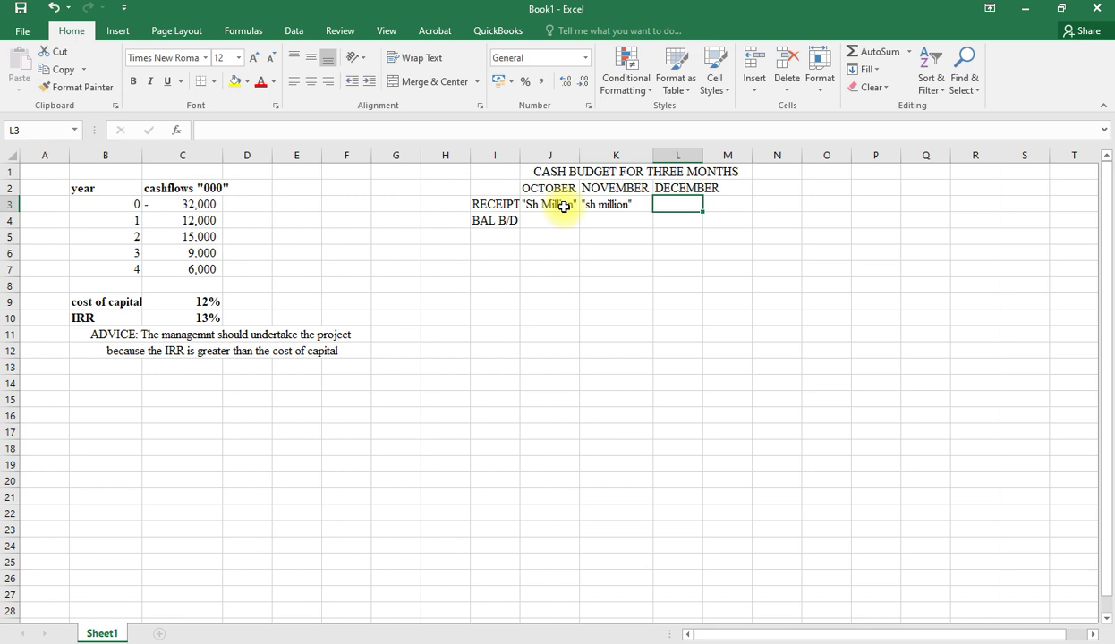
type("\"")
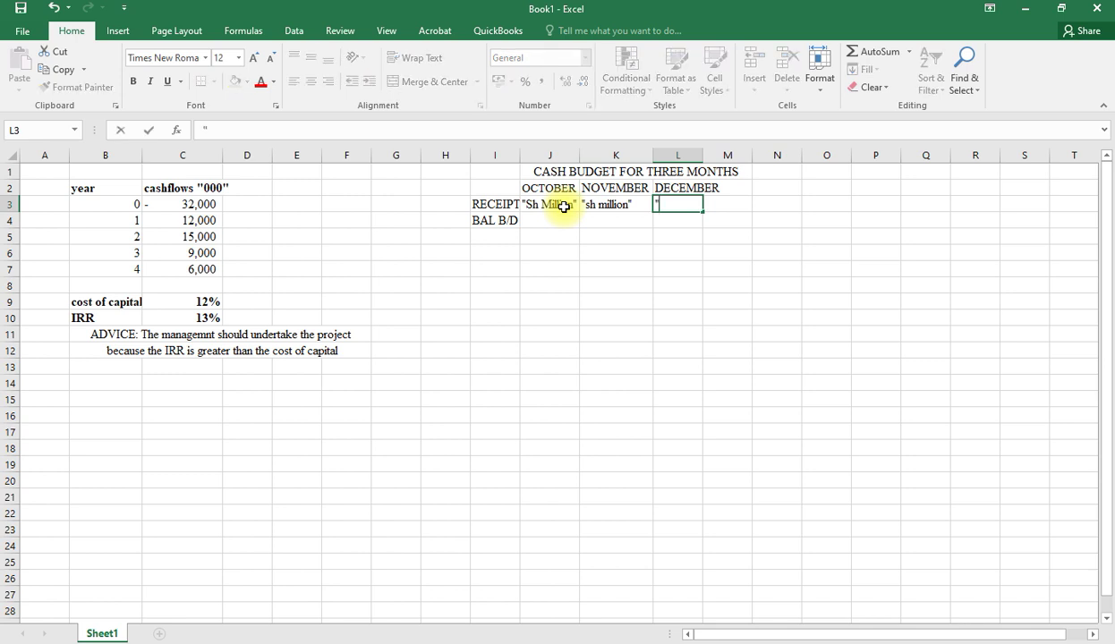
type("sh million\"")
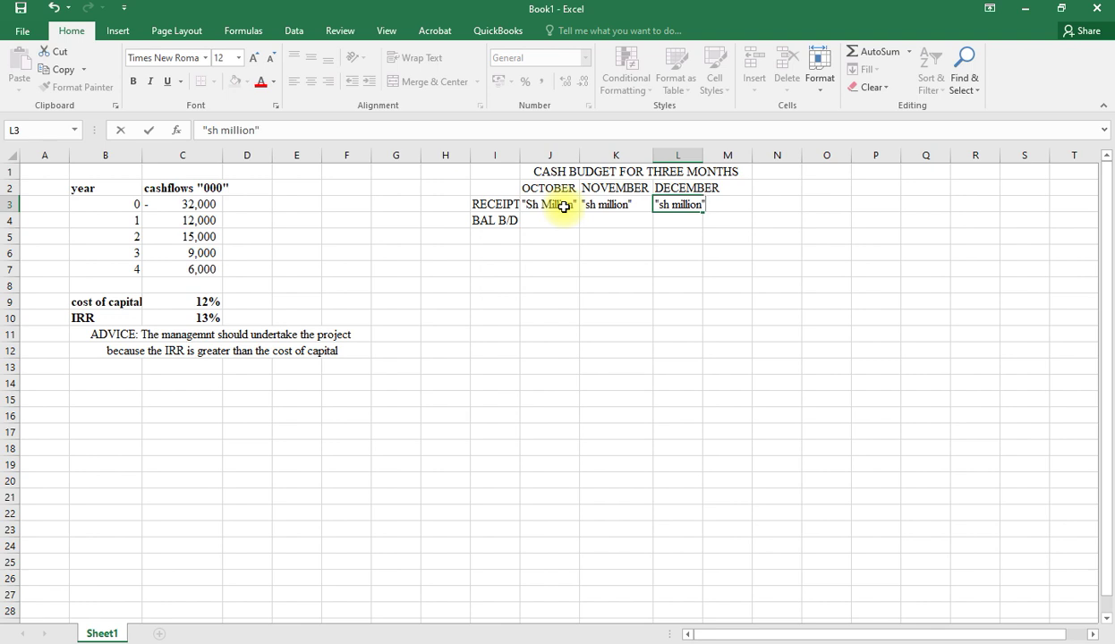
- Enter 10 as October's BAL B/D in J4 and label I5 'cas sales'
left_click(559, 224)
type("10")
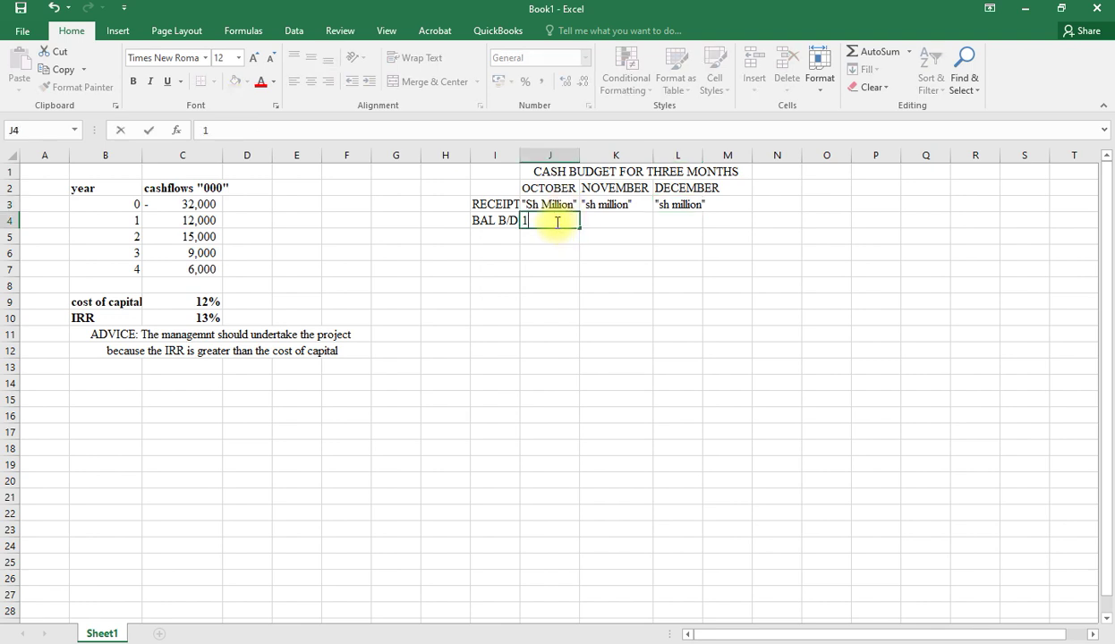
left_click(488, 238)
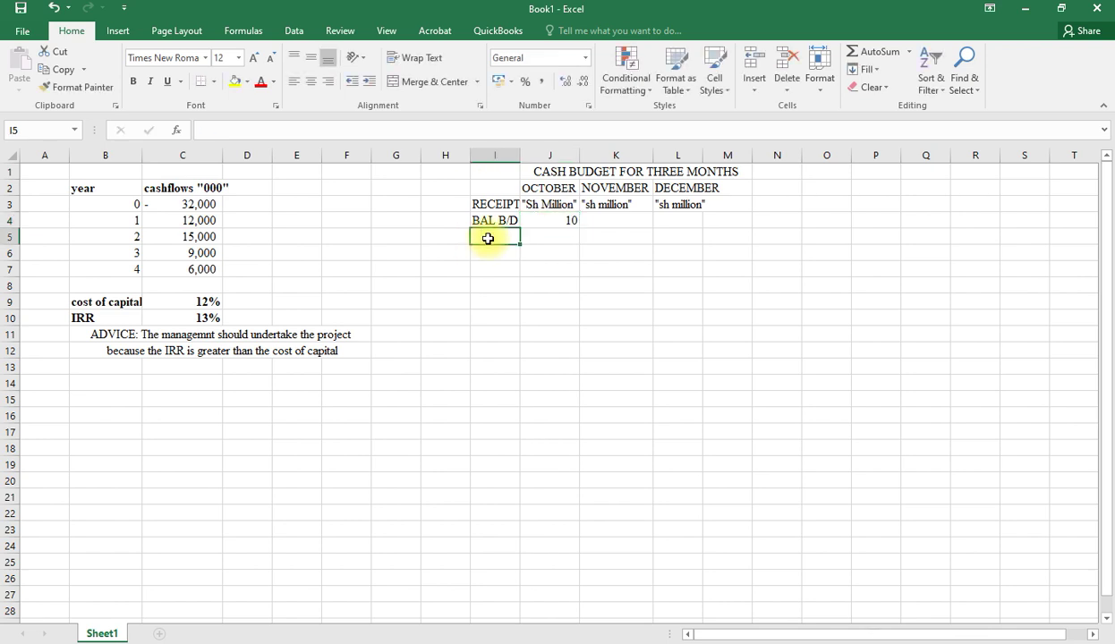
type("cas")
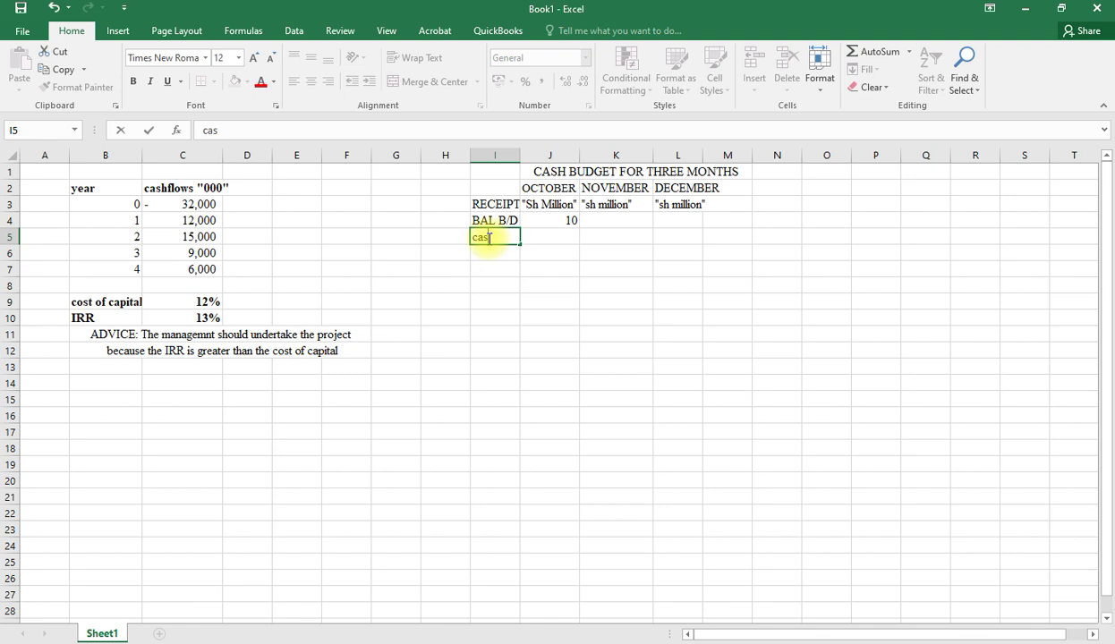
key("BackSpace")
key("BackSpace")
key("BackSpace")
type("cas sales")
key("Return")
- Add the 'receipt from debtors' label in I6 and AutoFit column I
type("re")
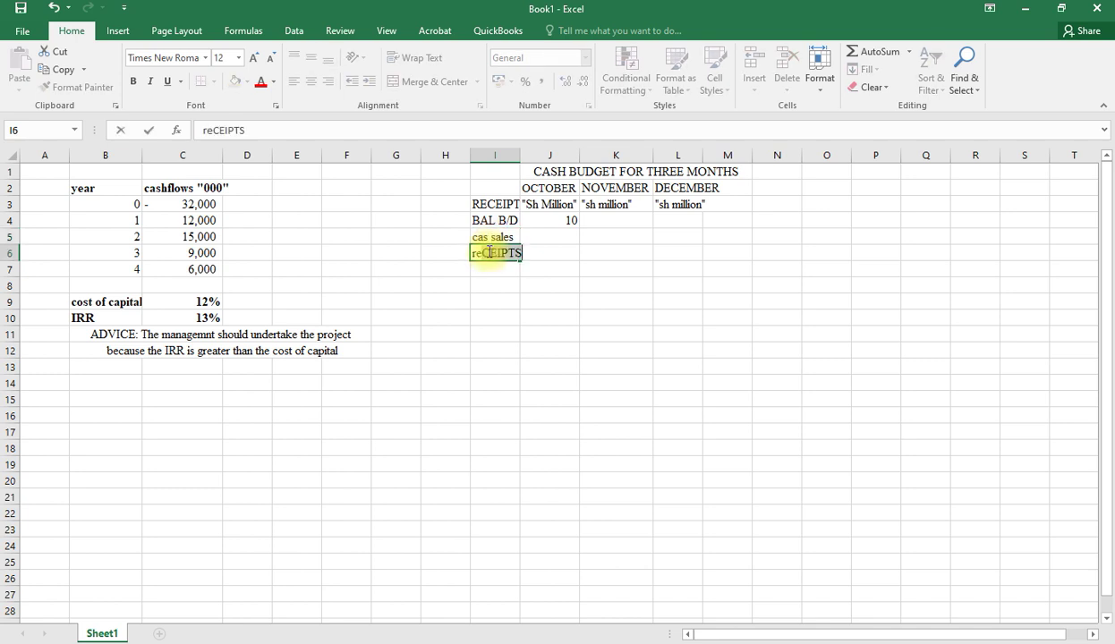
type("ceipt fro")
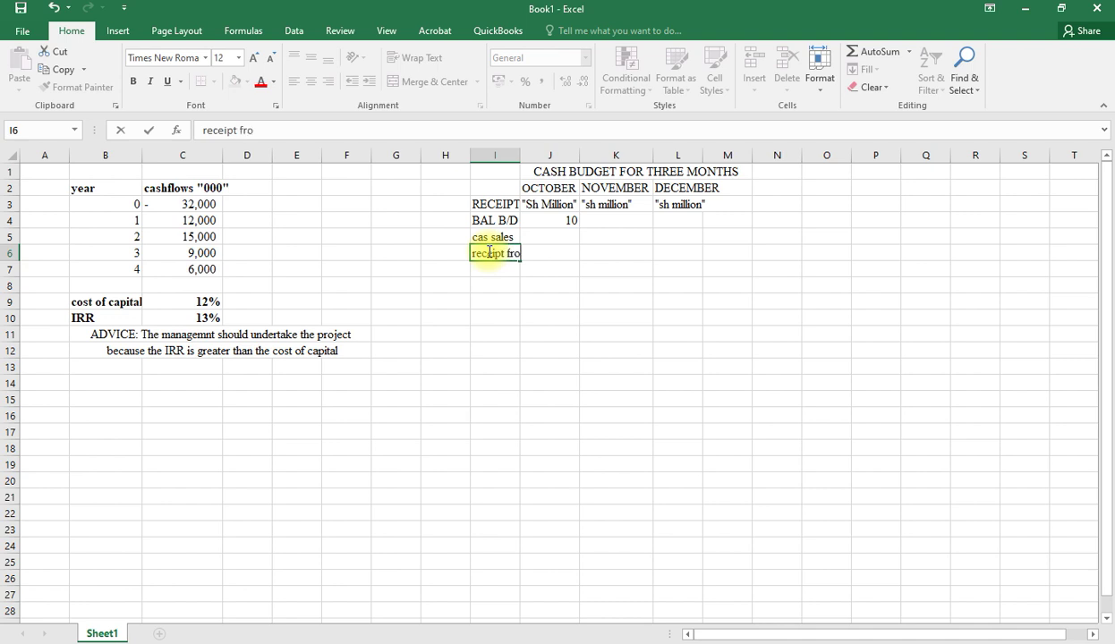
type("m debtors")
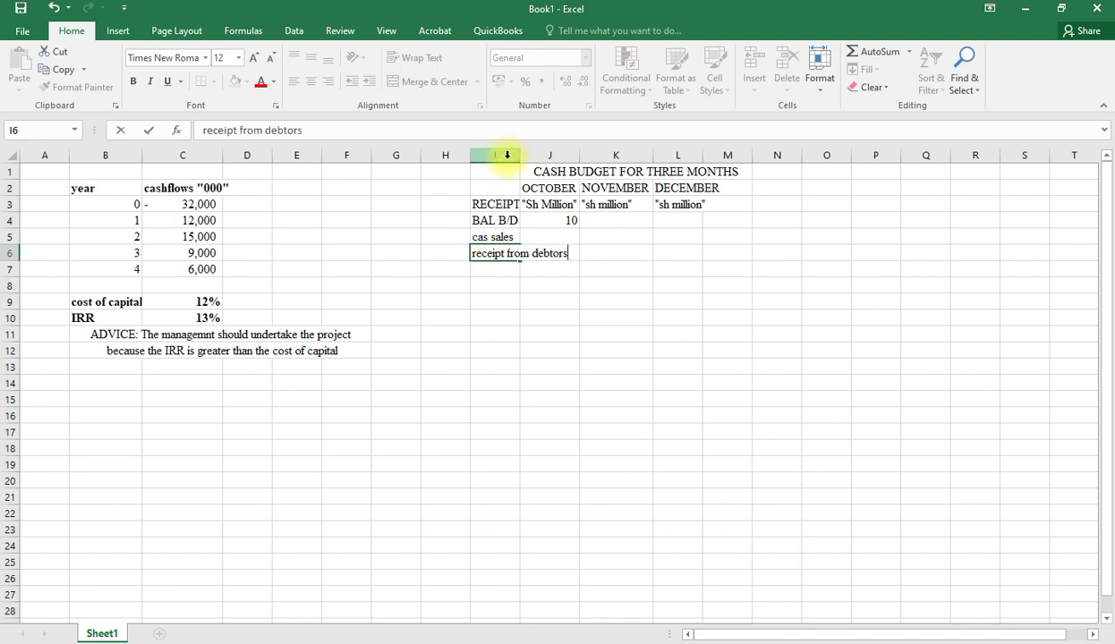
left_click(586, 269)
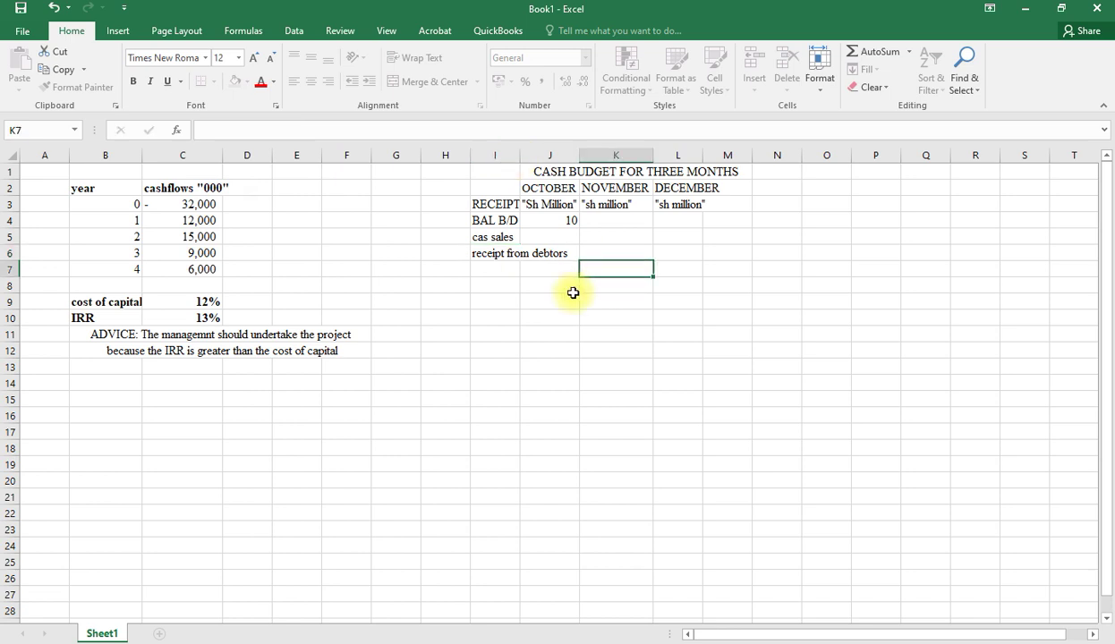
double_click(520, 156)
left_click(603, 238)
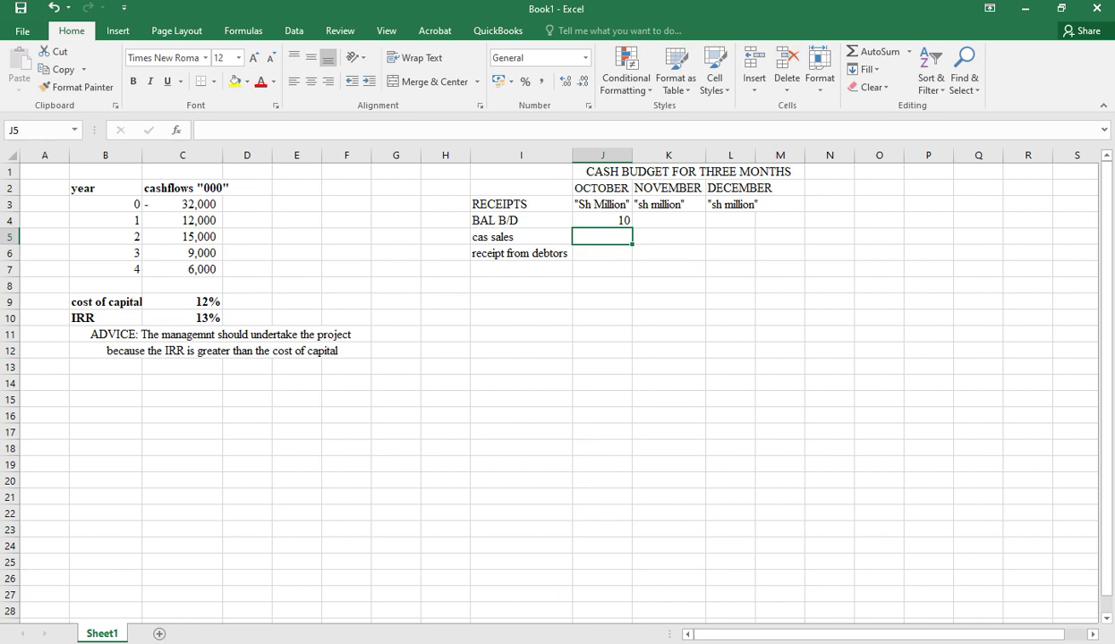
key("alt+Tab")
- Review the paper's credit terms and raw material purchase figures, then return to Excel
scroll(455, 436, "up", 1)
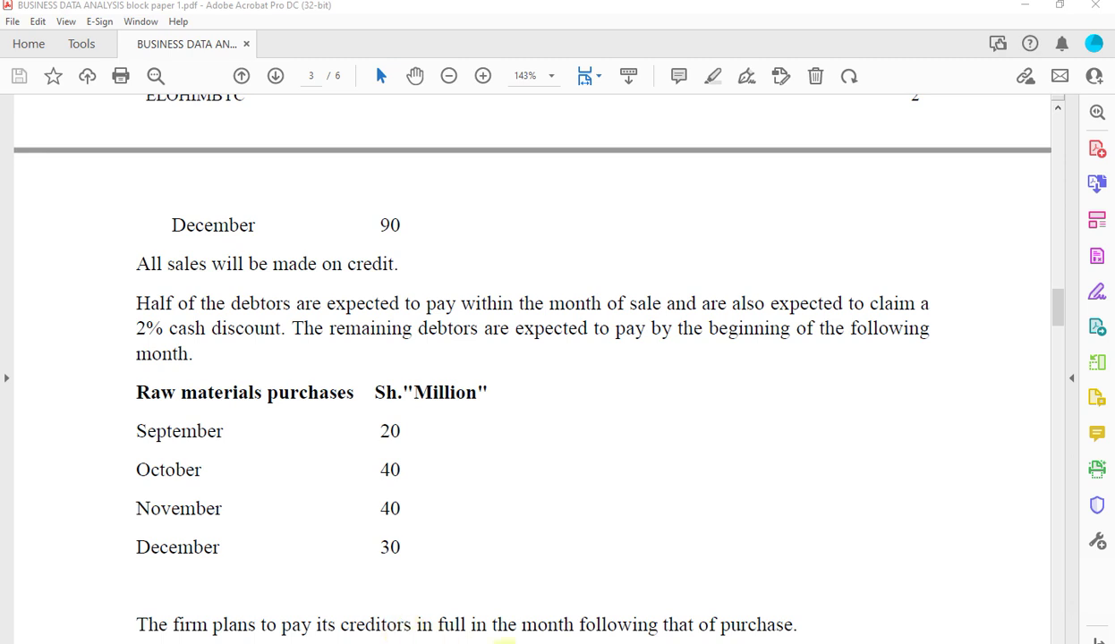
key("alt+Tab")
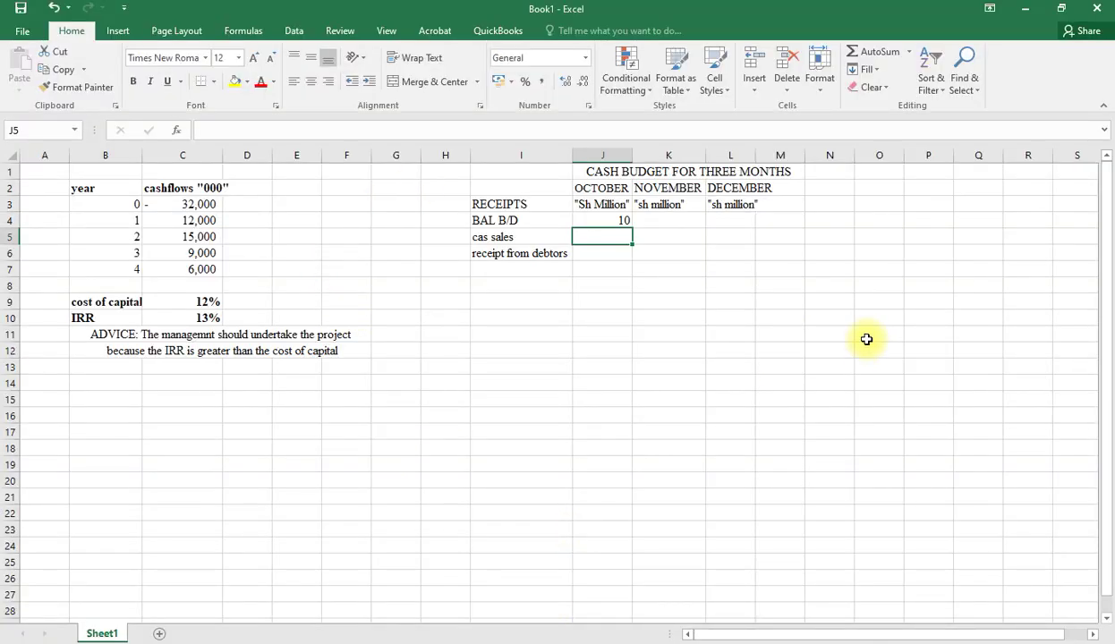
- Add working-table headings 'sales' in P2 and 'purchases' in Q2
left_click(333, 185)
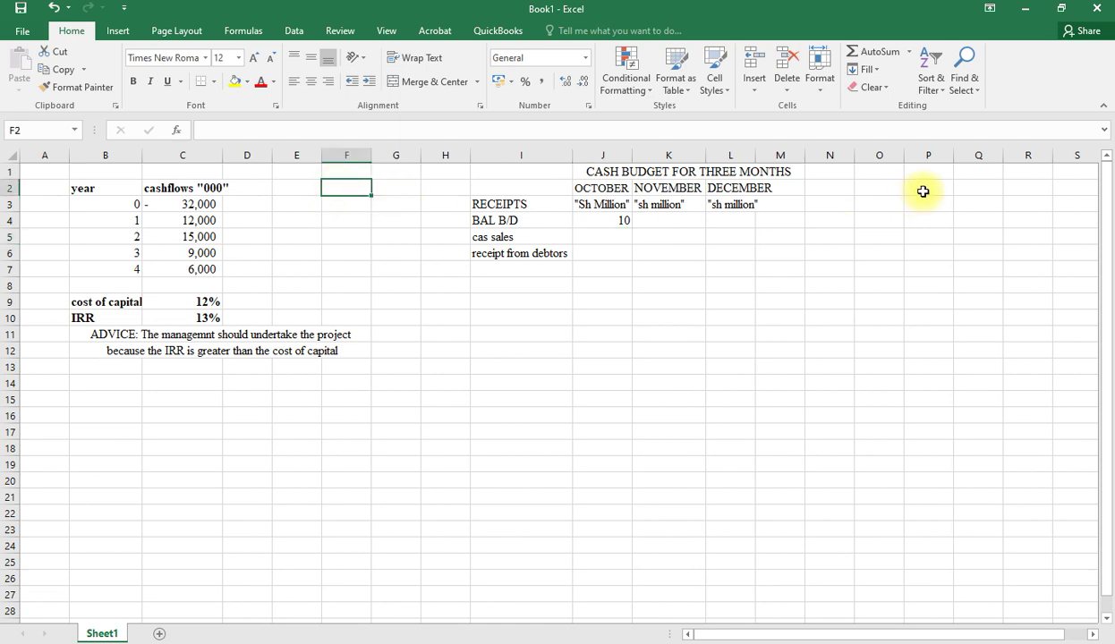
left_click(926, 191)
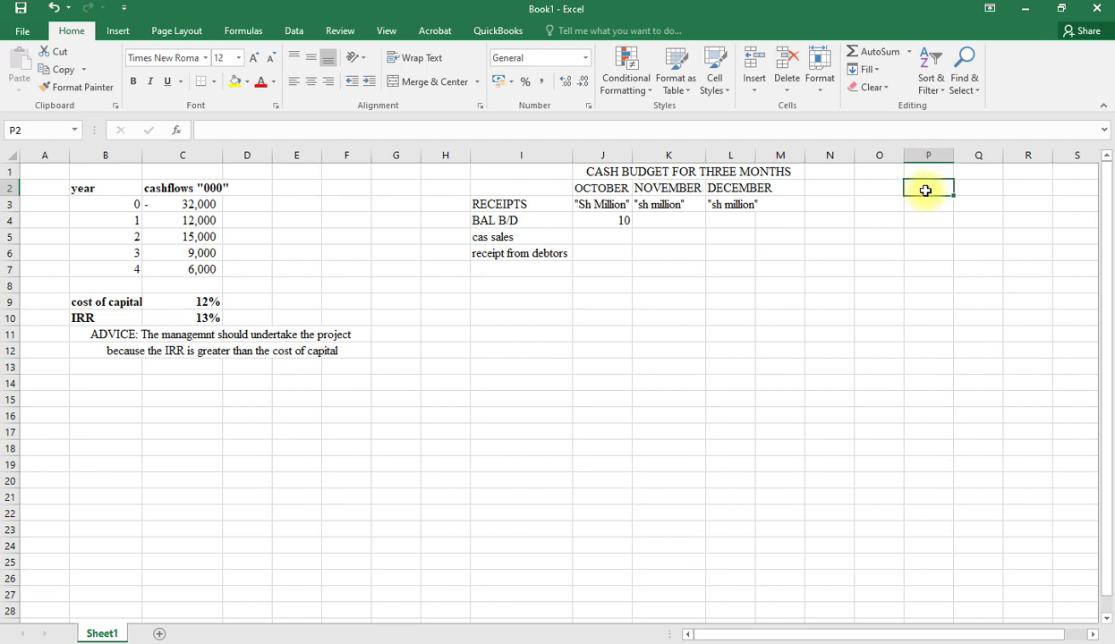
type("sal")
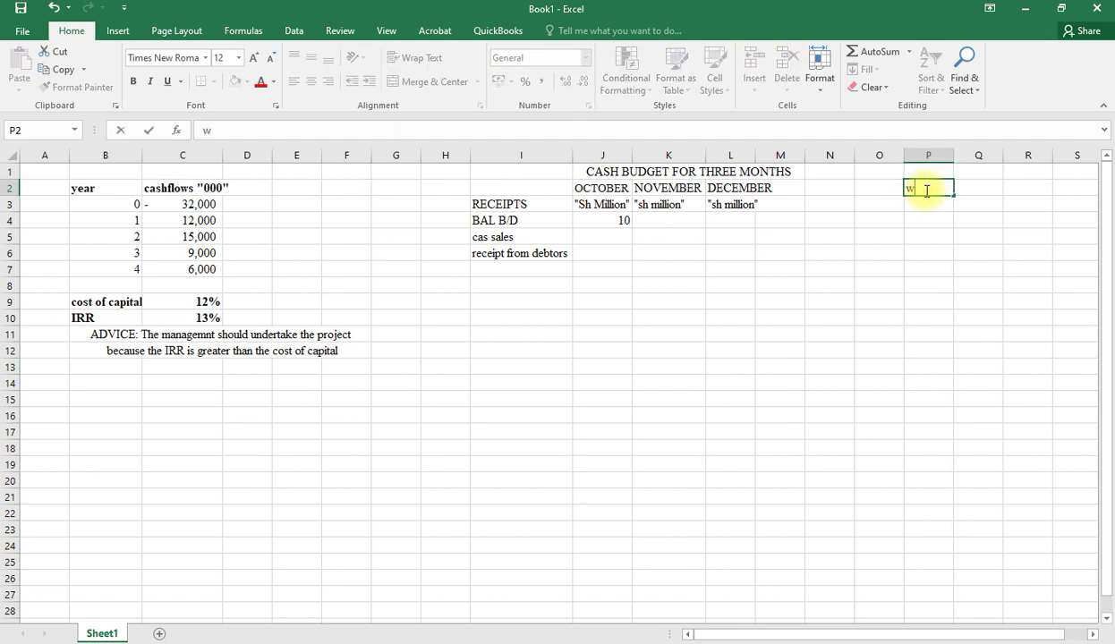
type("es")
left_click(984, 189)
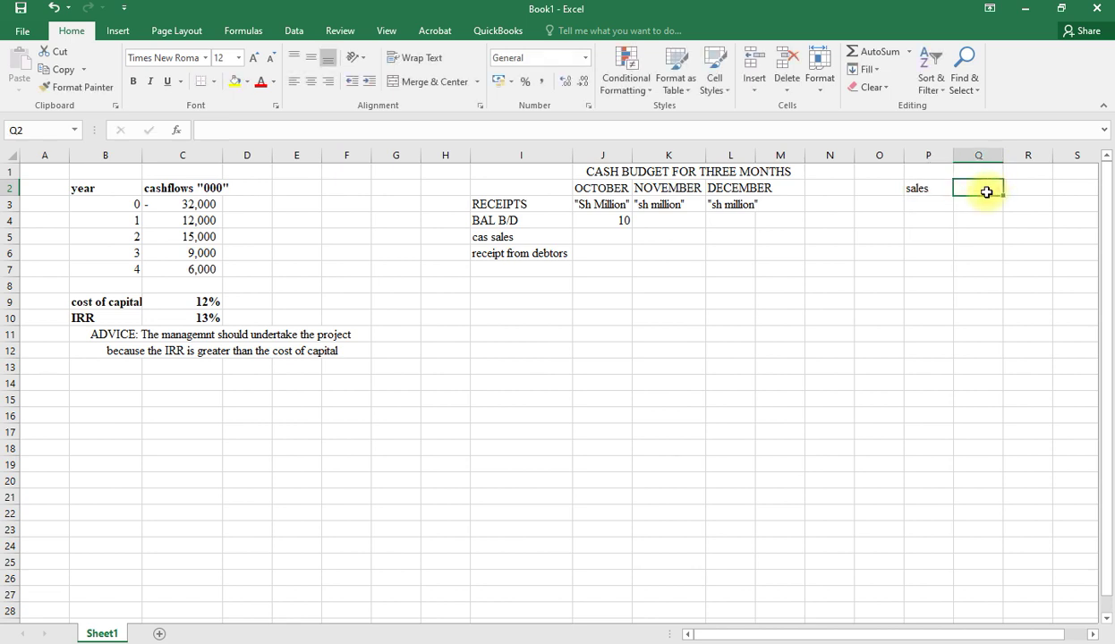
type("p")
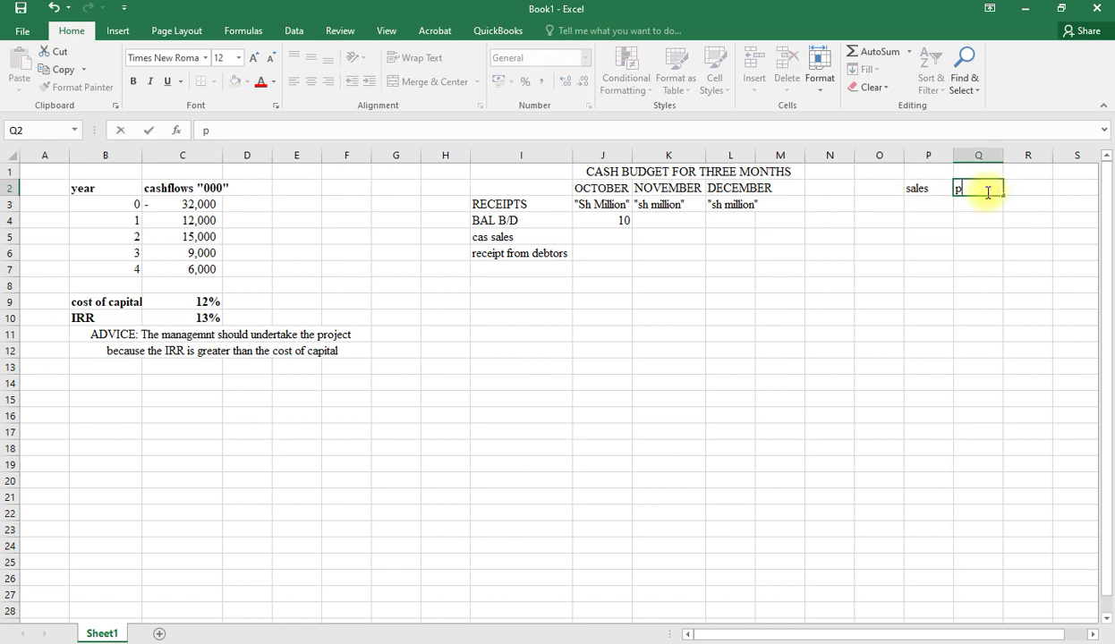
type("urchases")
- List the months sept, oct, nov and dec down O3:O6
left_click(887, 204)
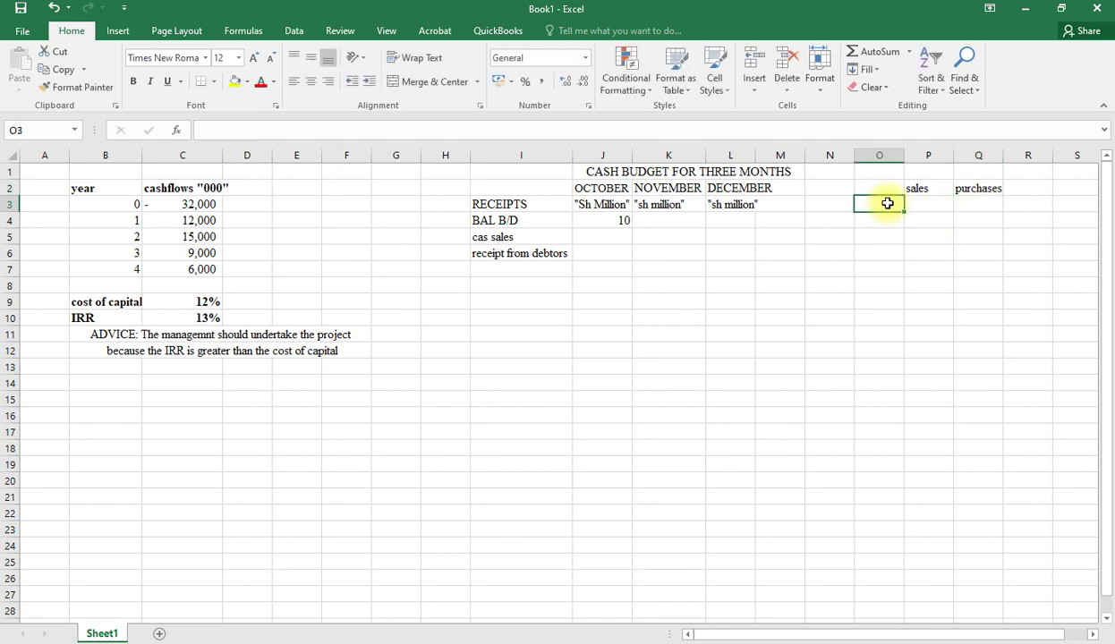
type("sept")
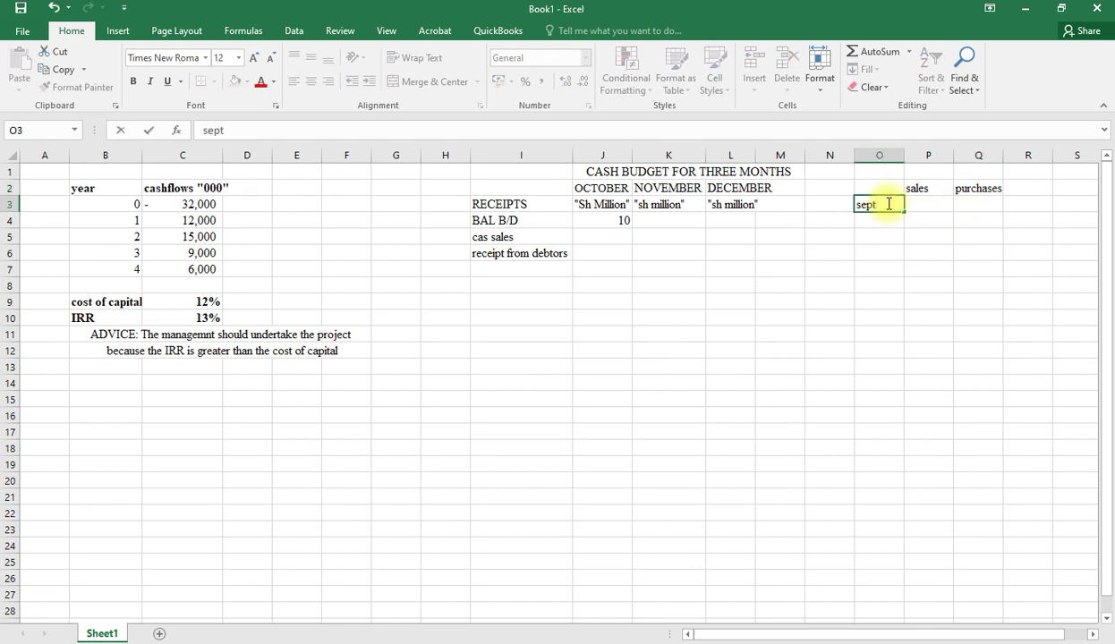
left_click(878, 222)
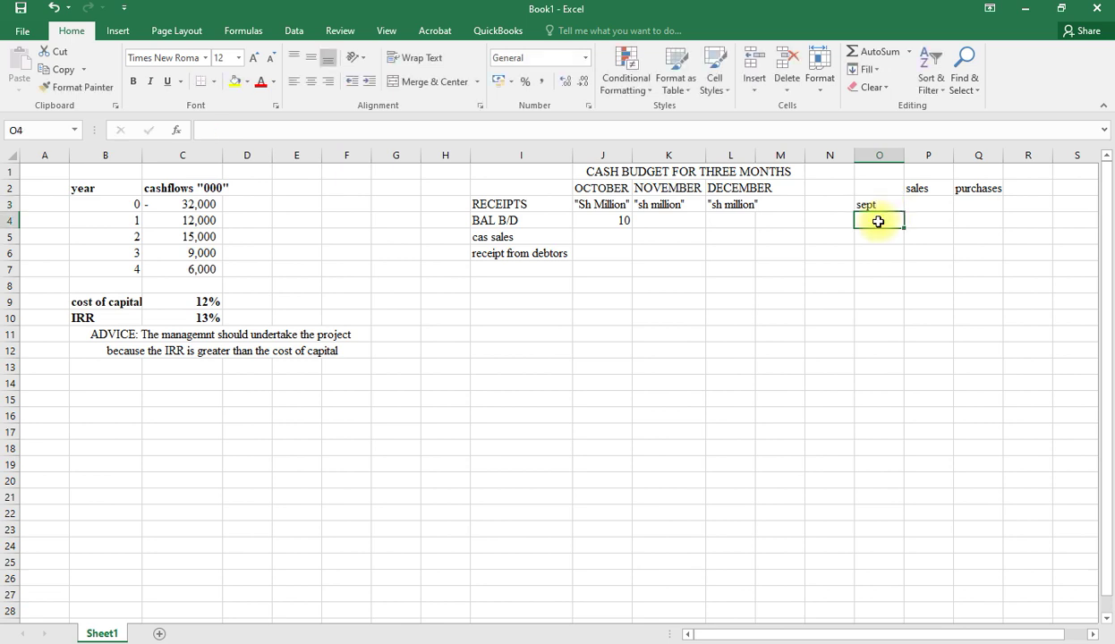
type("oct")
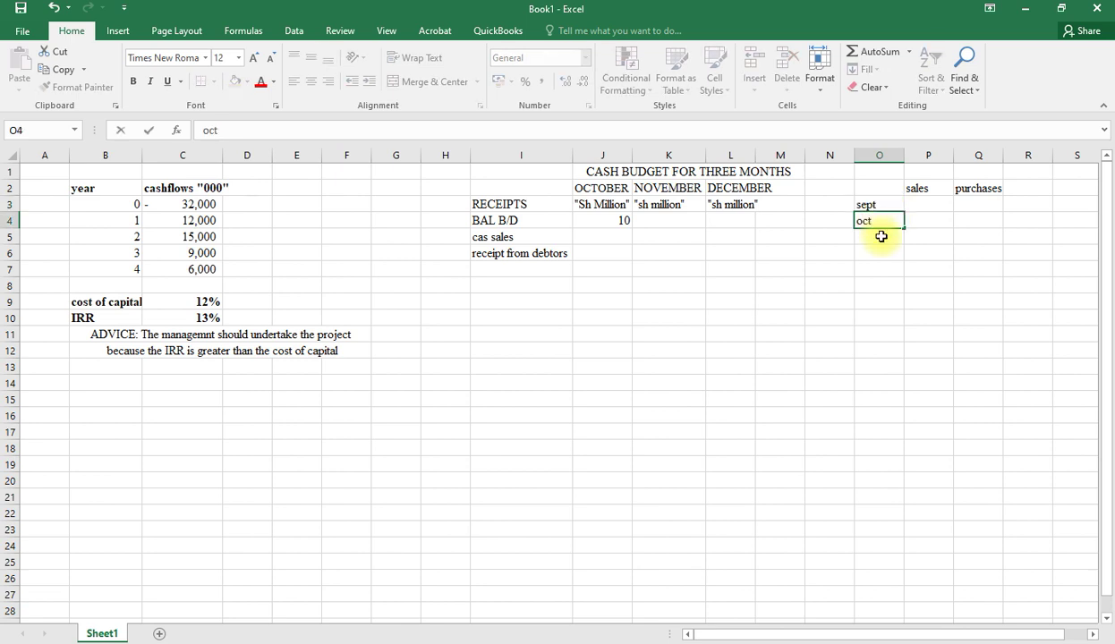
left_click(882, 237)
type("nov")
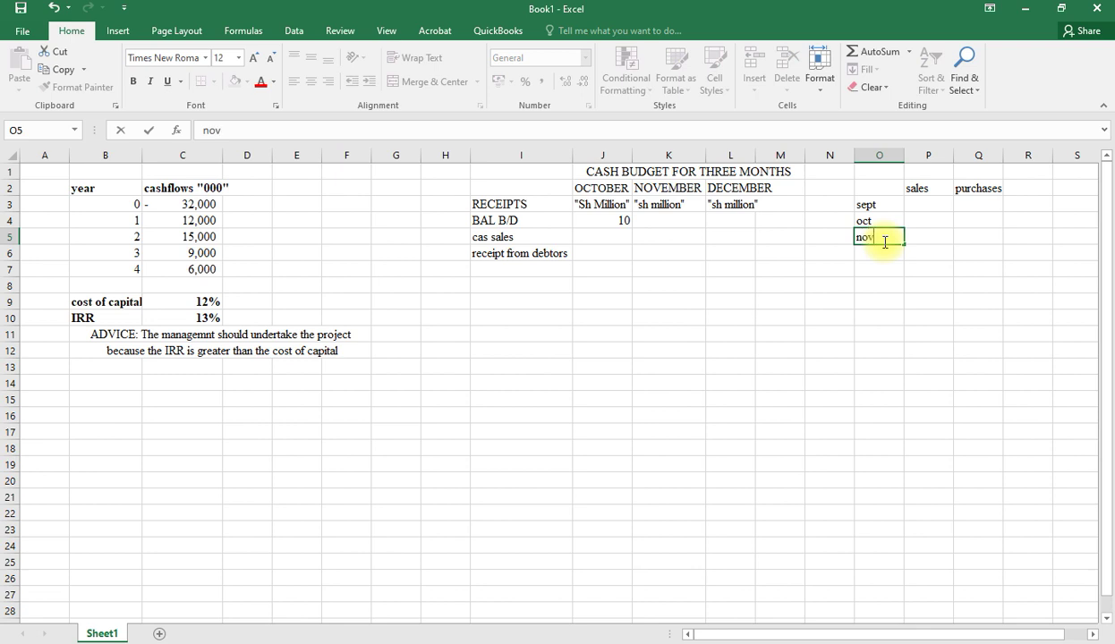
left_click(871, 256)
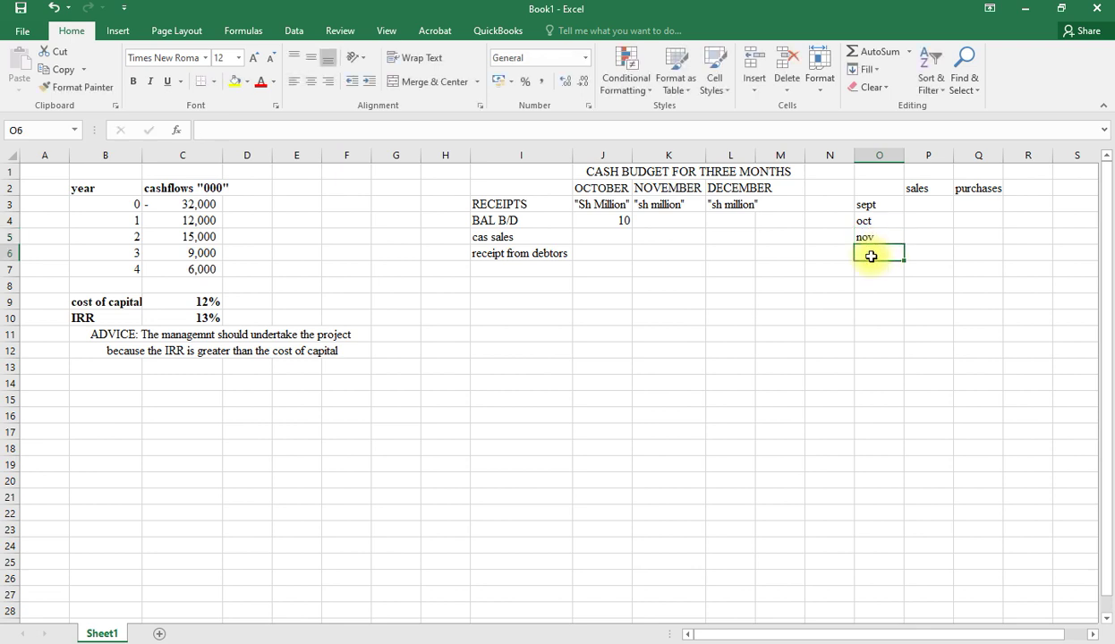
type("dec")
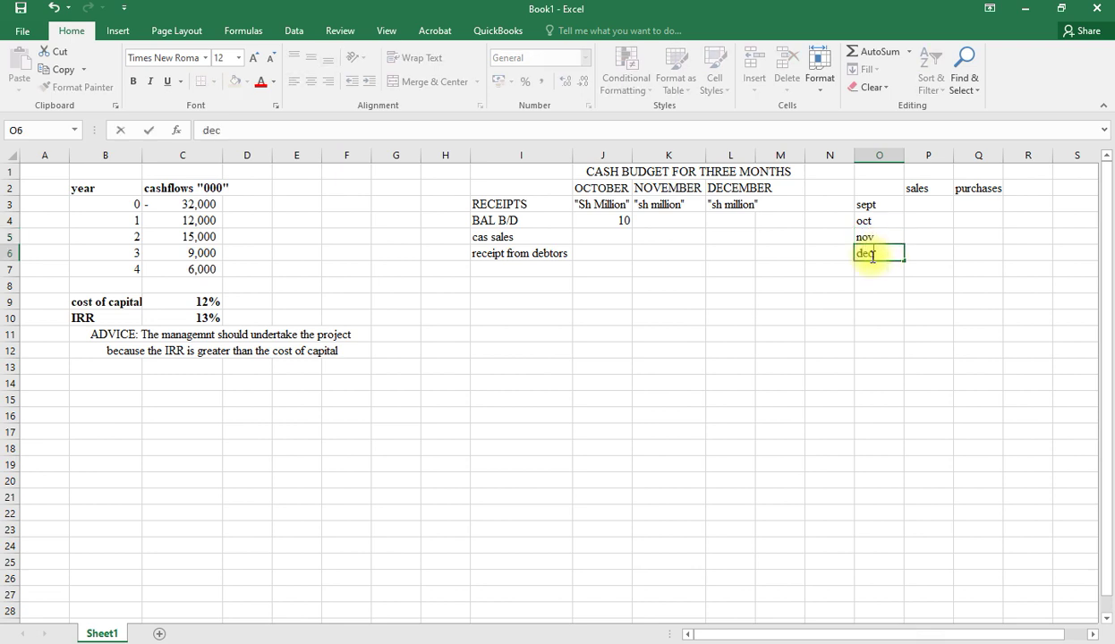
- Check the sales figures in the exam paper and return to the September sales cell
key("alt+Tab")
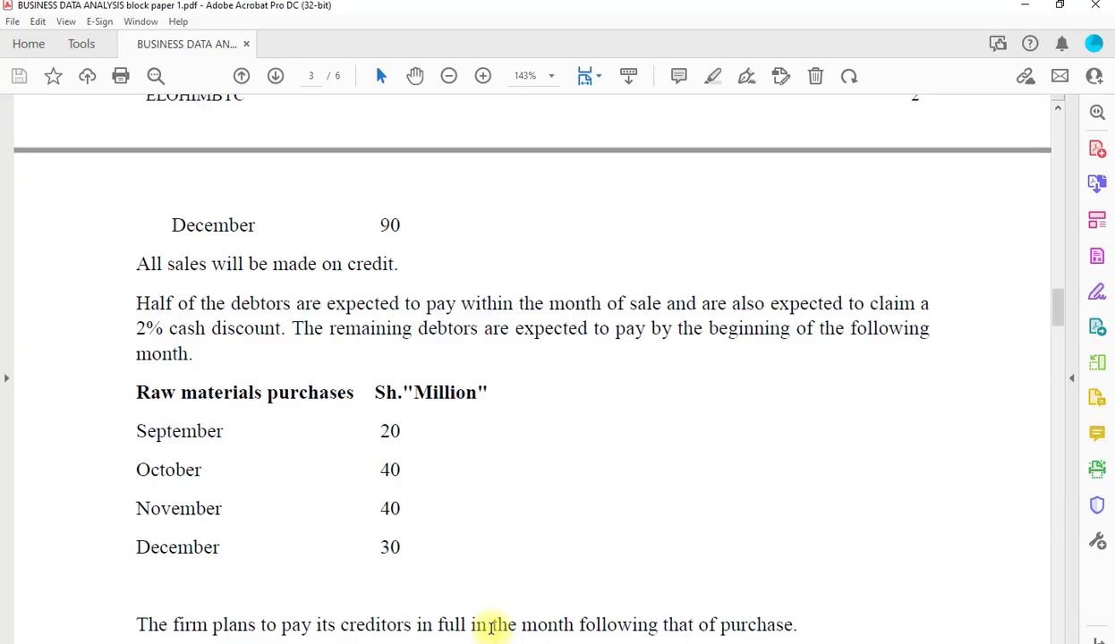
scroll(484, 547, "up", 3)
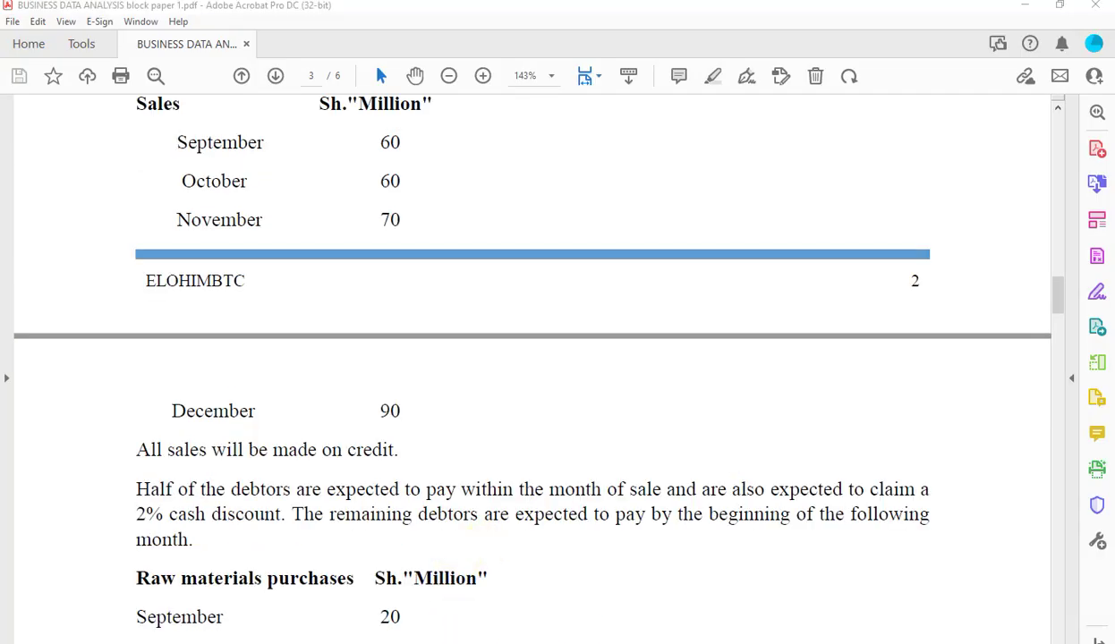
key("alt+Tab")
left_click(916, 203)
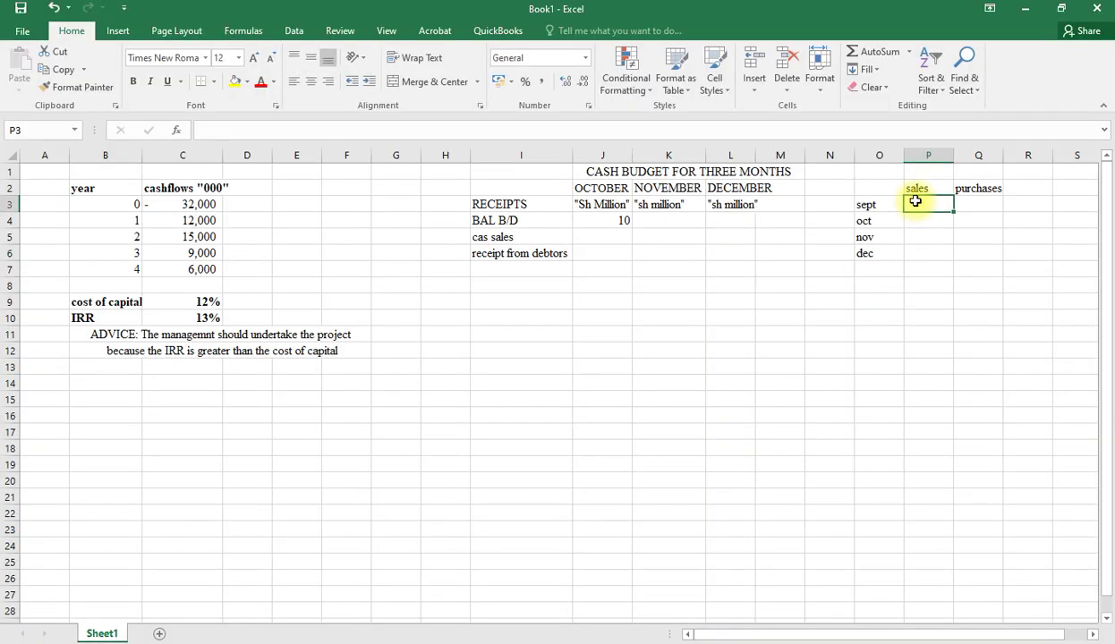
- Enter sales of 60, 60, 70 and 90 in P3:P6
type("60")
left_click(931, 219)
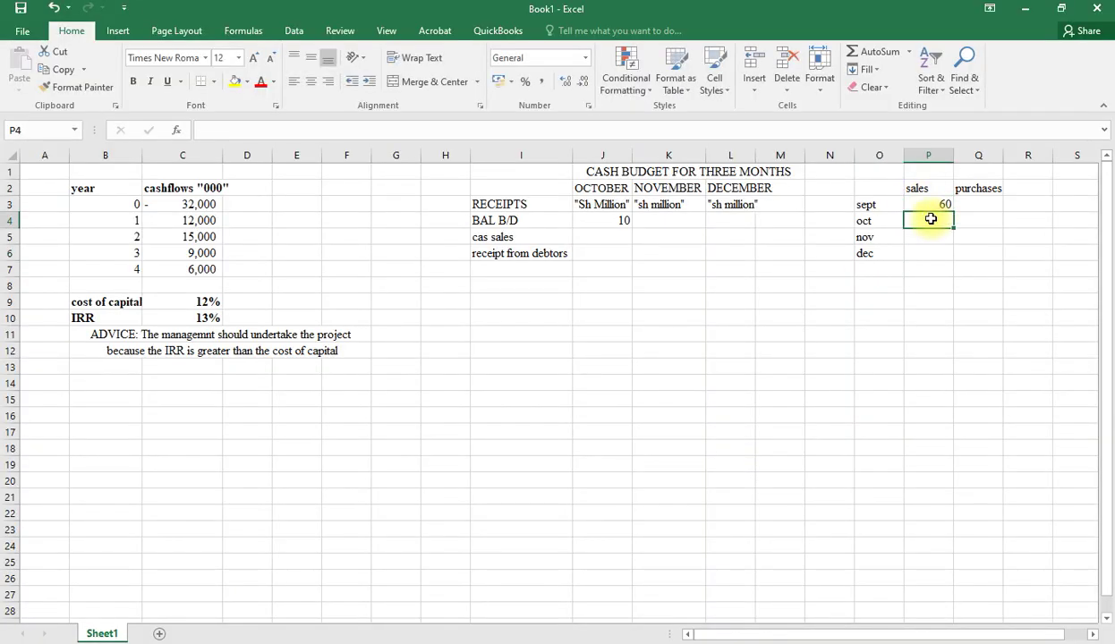
type("60")
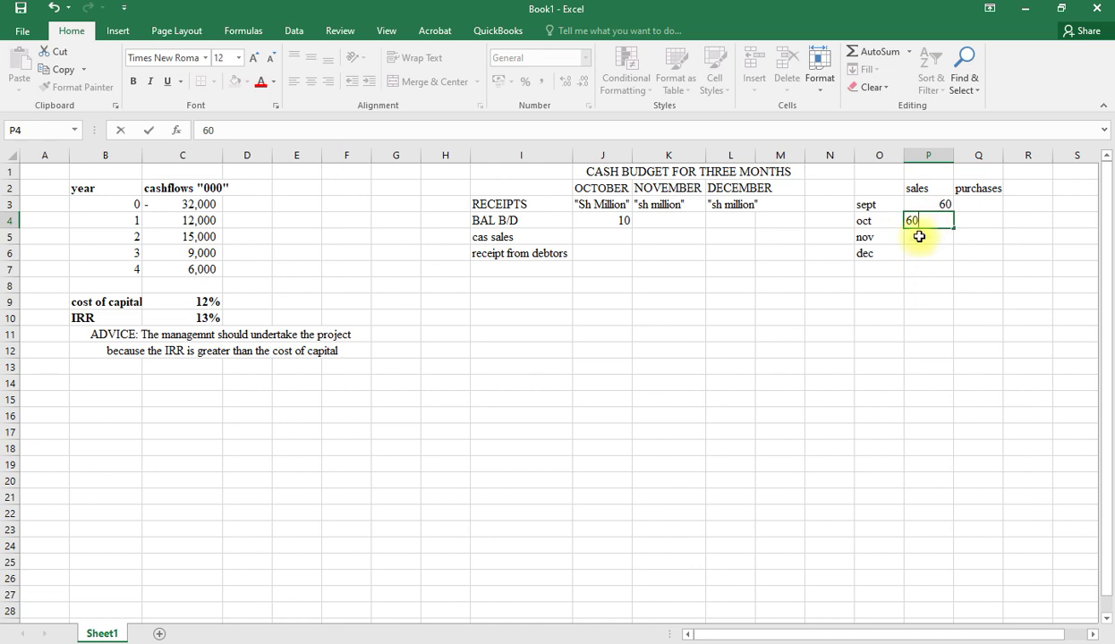
left_click(919, 236)
type("70")
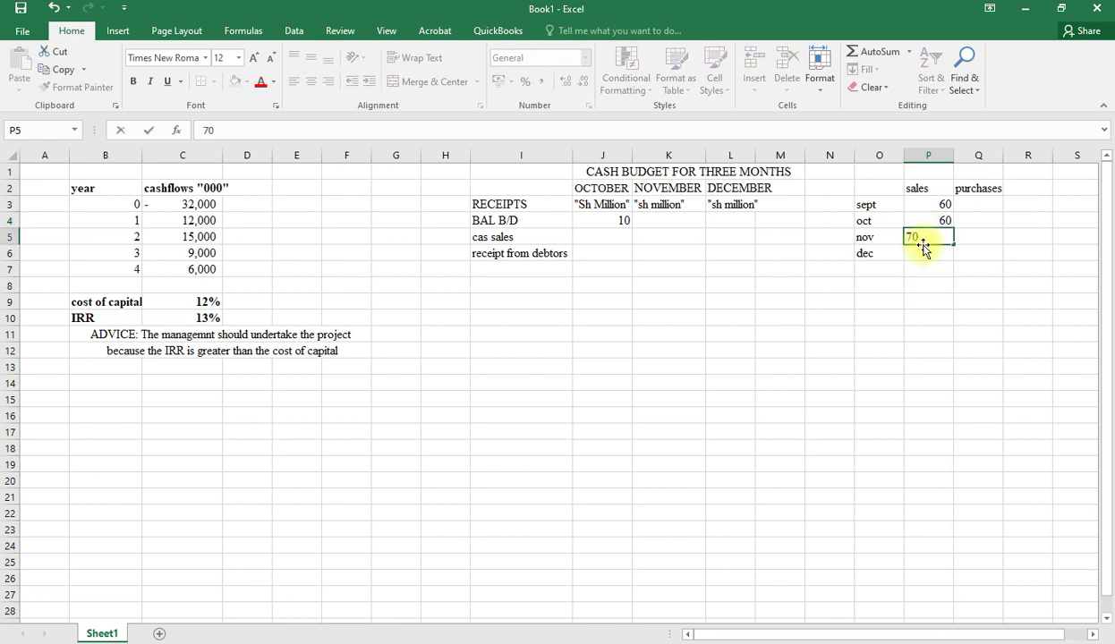
left_click(924, 251)
type("90")
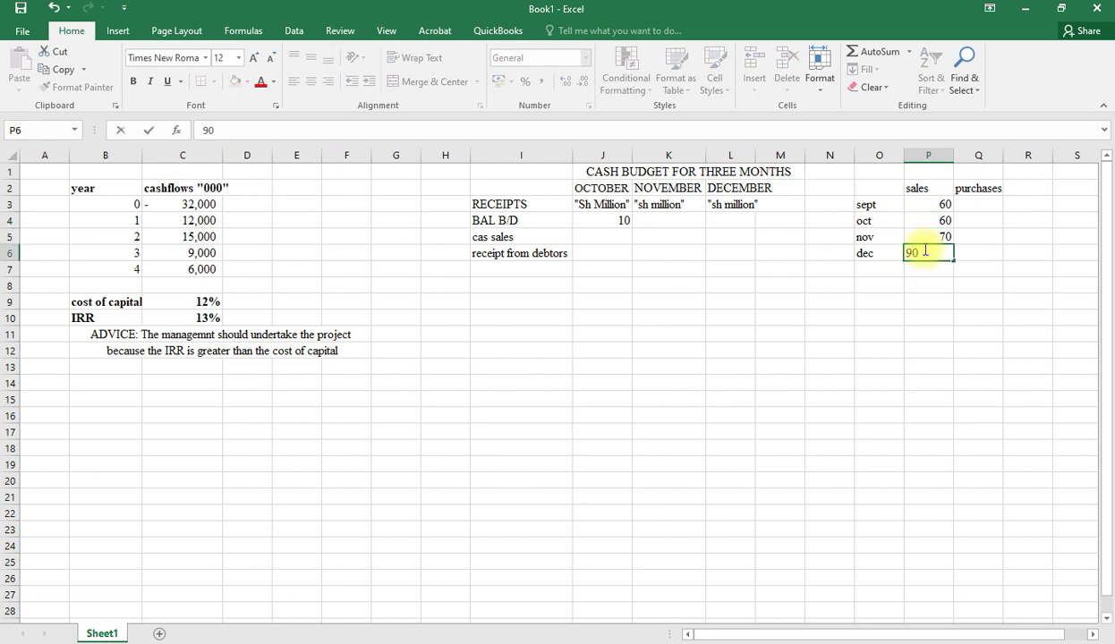
left_click(976, 188)
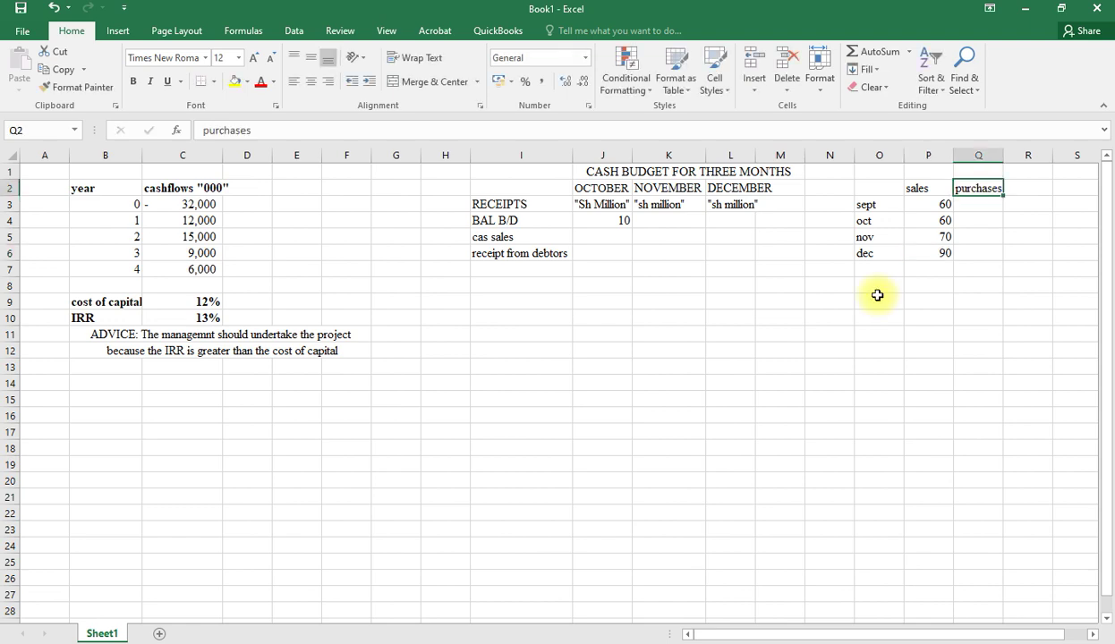
- Select Q3 and read the purchase figures in the exam paper
left_click(969, 206)
key("alt+Tab")
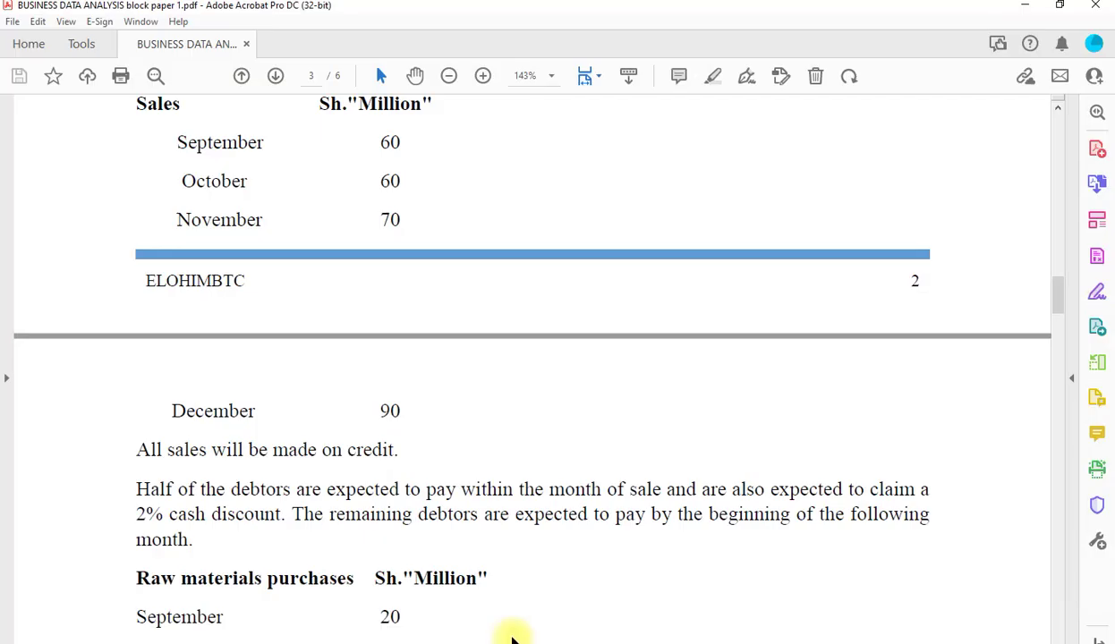
scroll(513, 638, "down", 1)
scroll(515, 627, "down", 3)
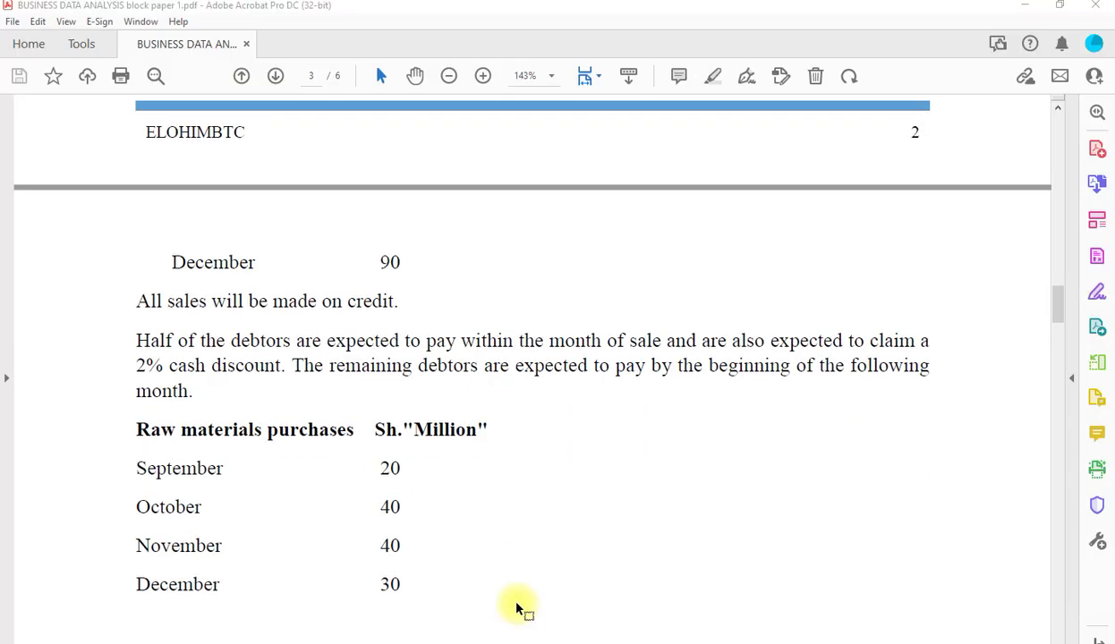
key("alt+Tab")
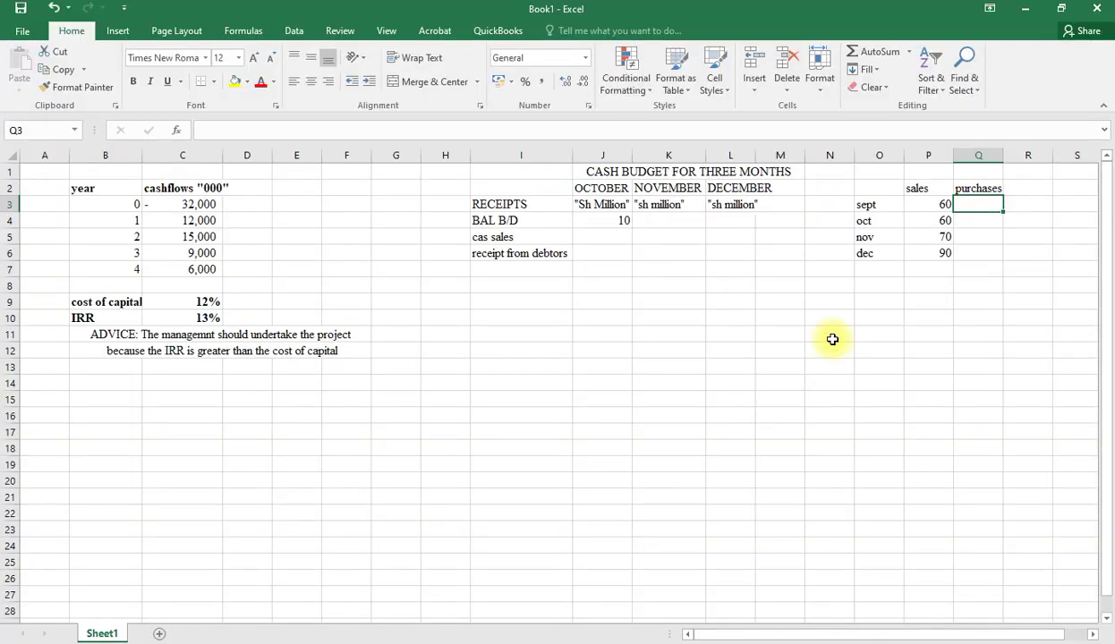
- Fill the purchases column with 20, 40 and 30, completing the working table
type("20")
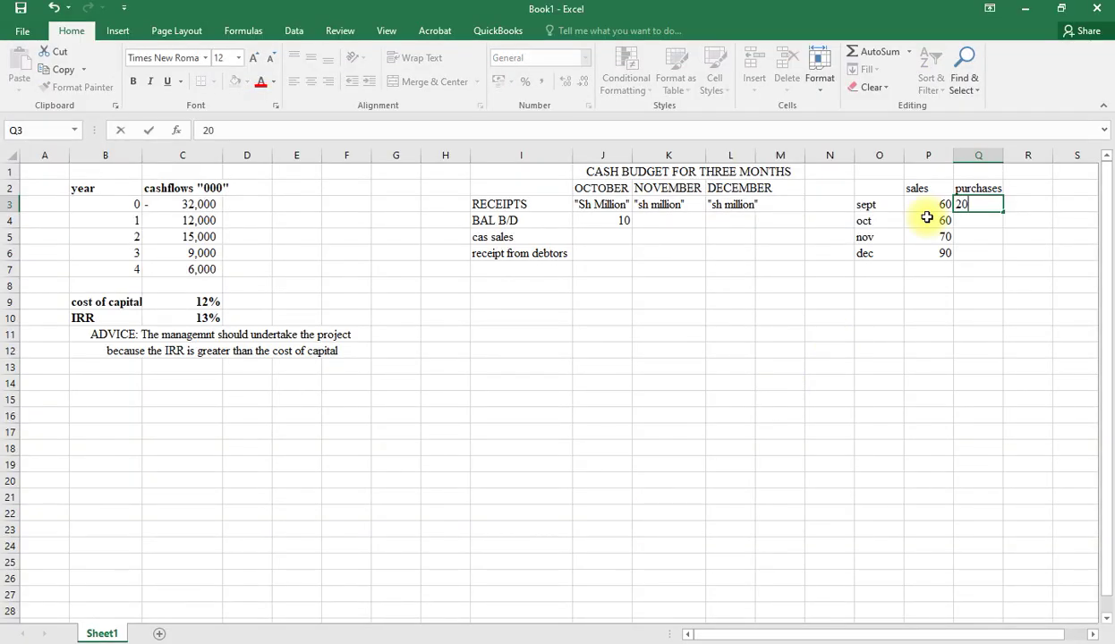
key("Return")
type("40")
key("Return")
type("40")
key("Return")
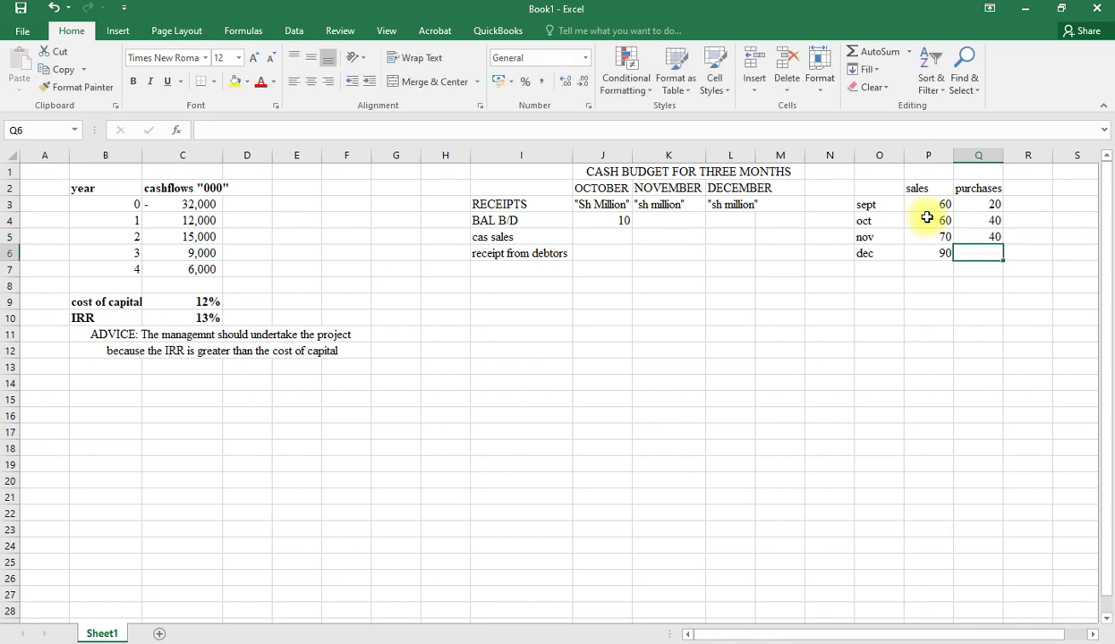
type("30")
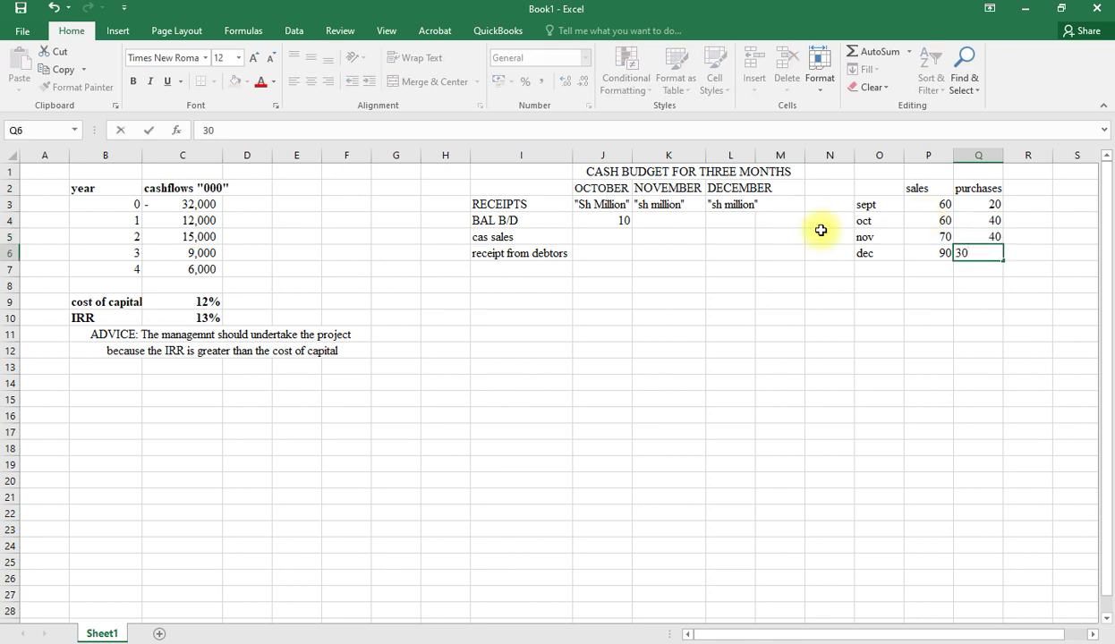
left_click(613, 232)
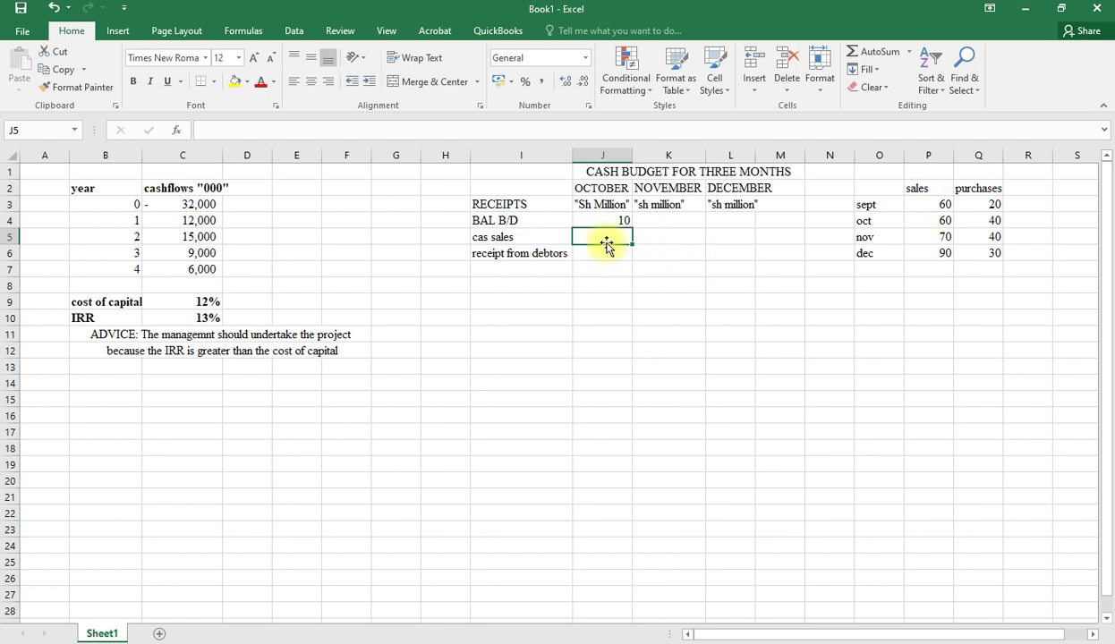
- Enter October's cash sales formula in J5 based on October sales in P4
type("=")
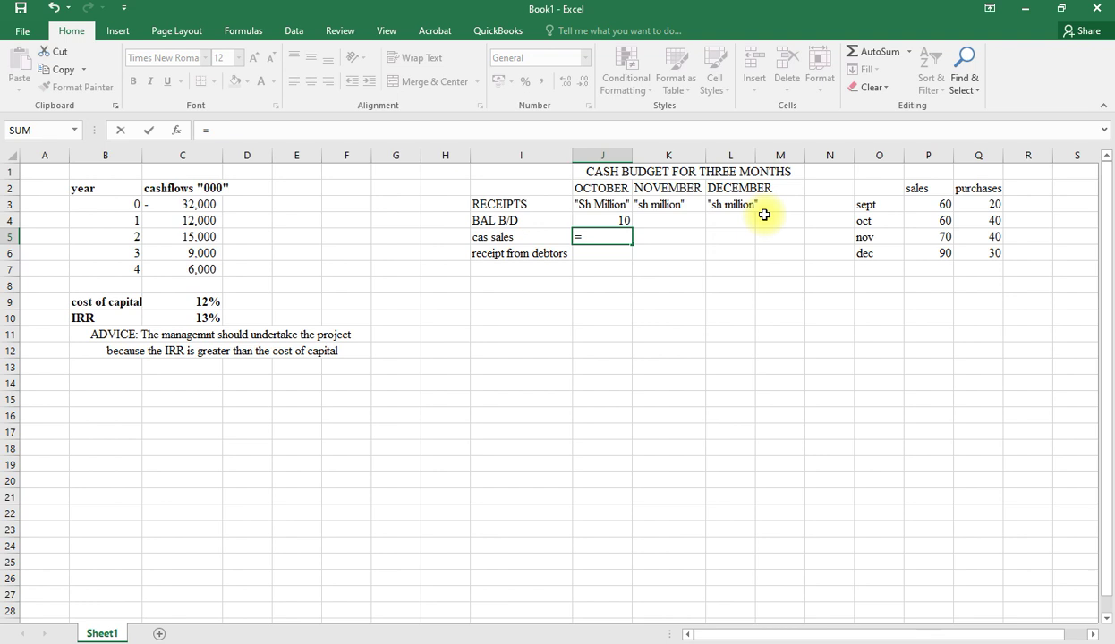
left_click(942, 218)
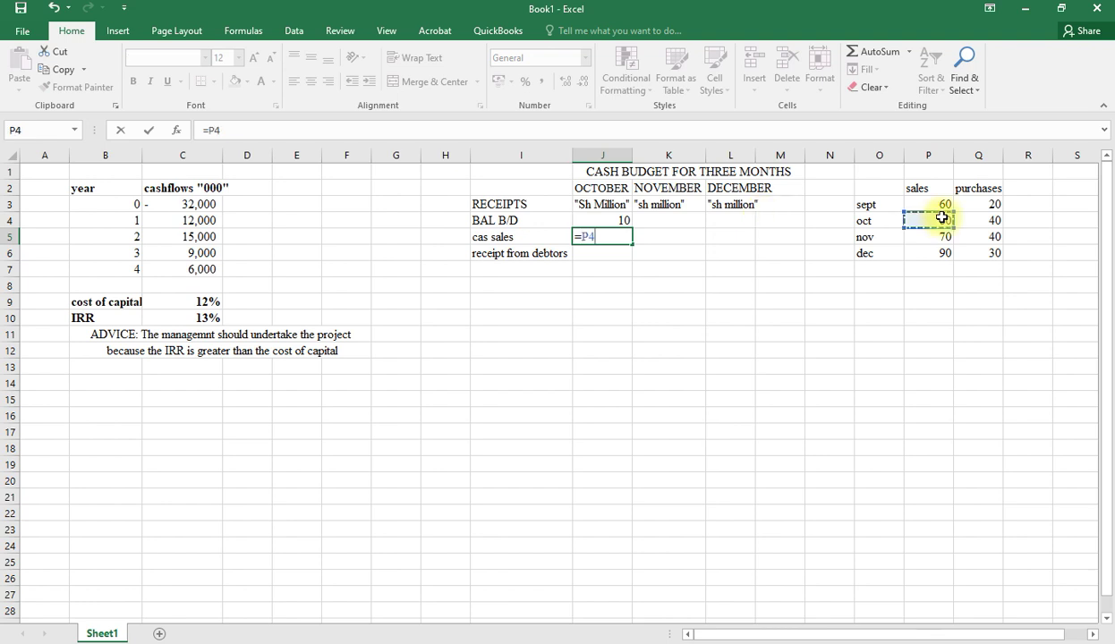
type("*05")
key("Return")
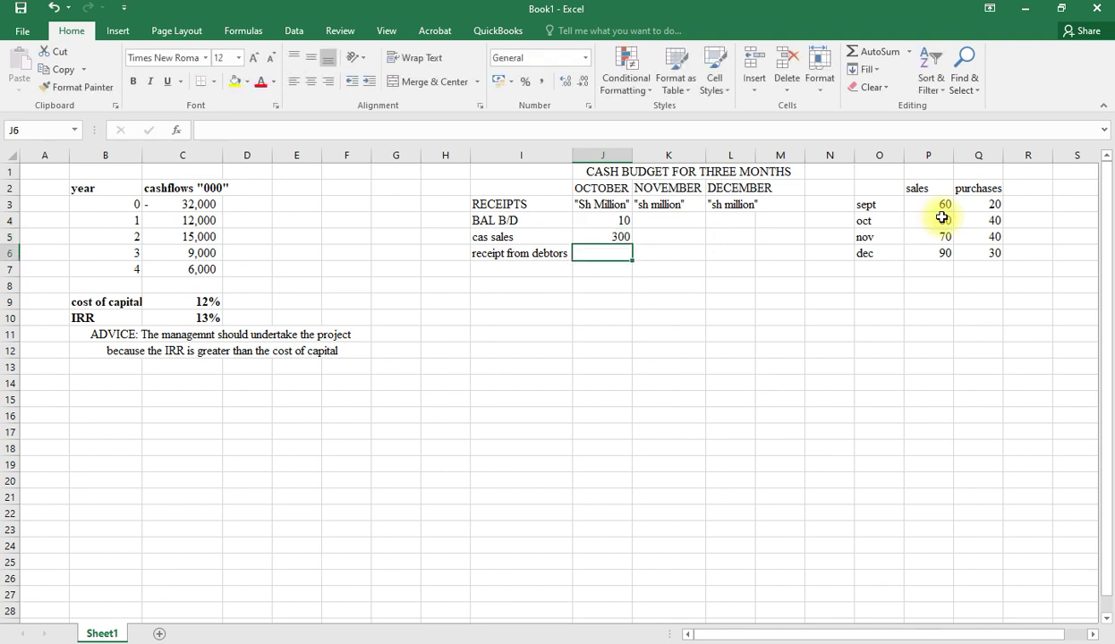
- Edit October's cash sales formula in the formula bar to =P4*5*.95
left_click(600, 238)
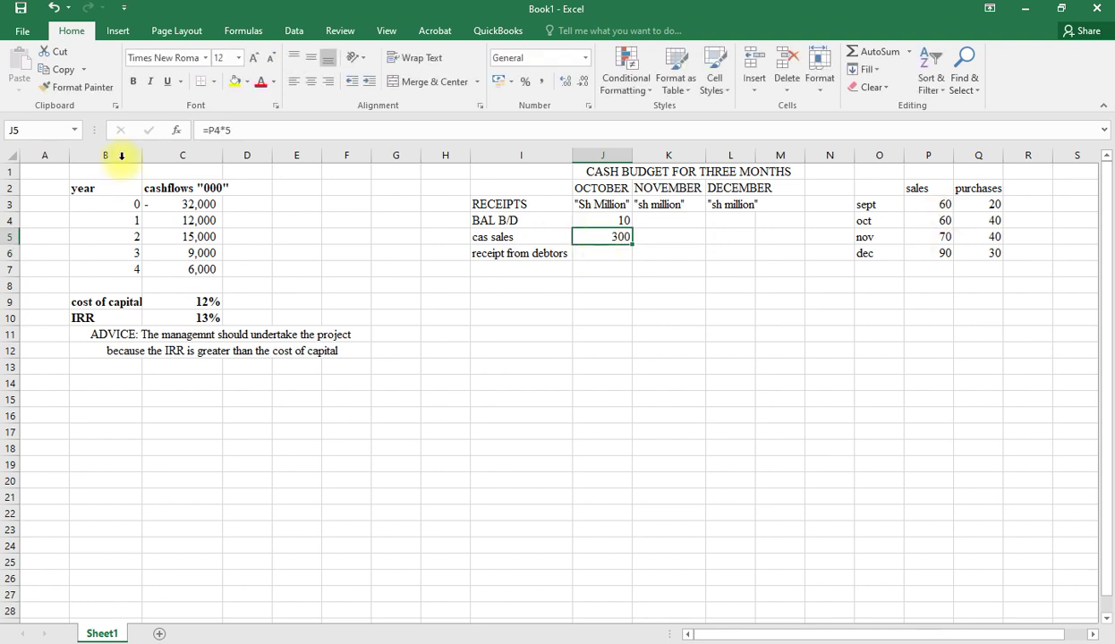
left_click(239, 131)
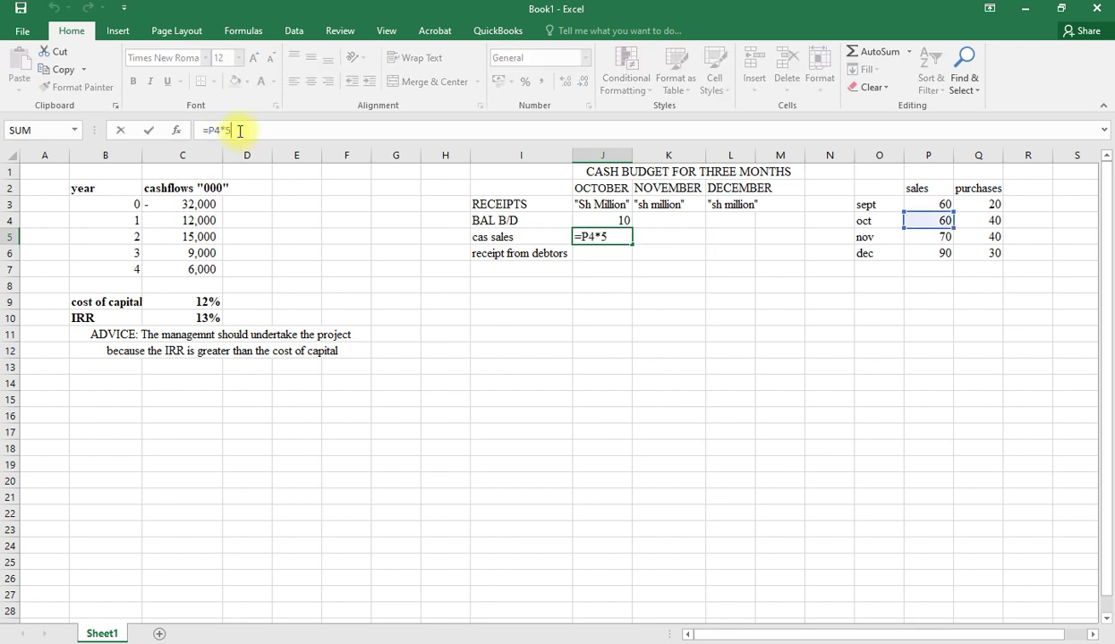
type("*.9")
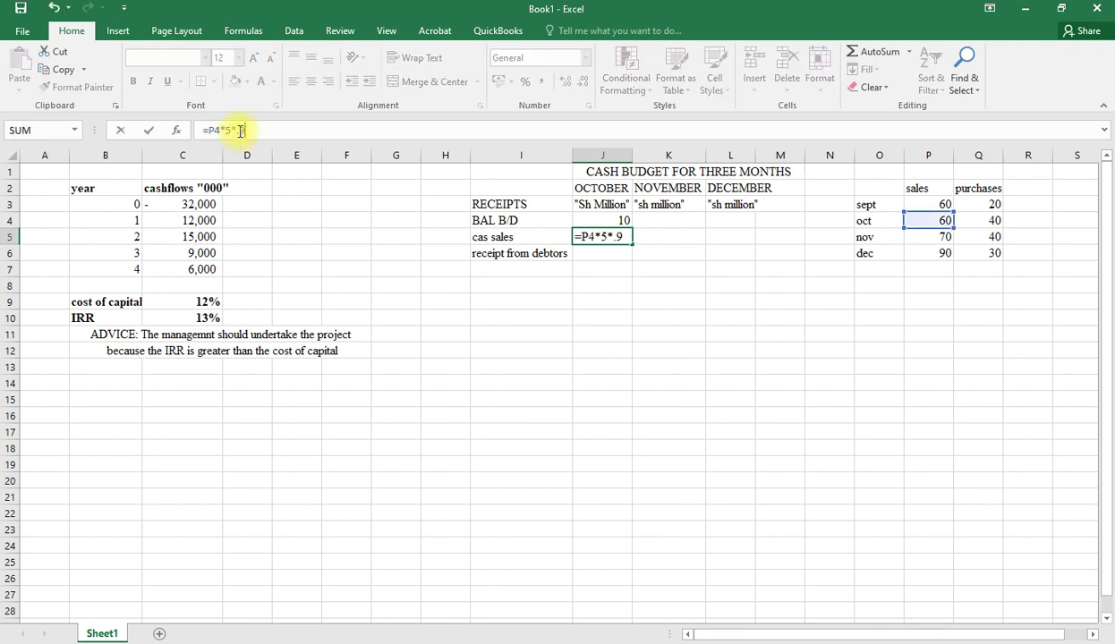
type("5")
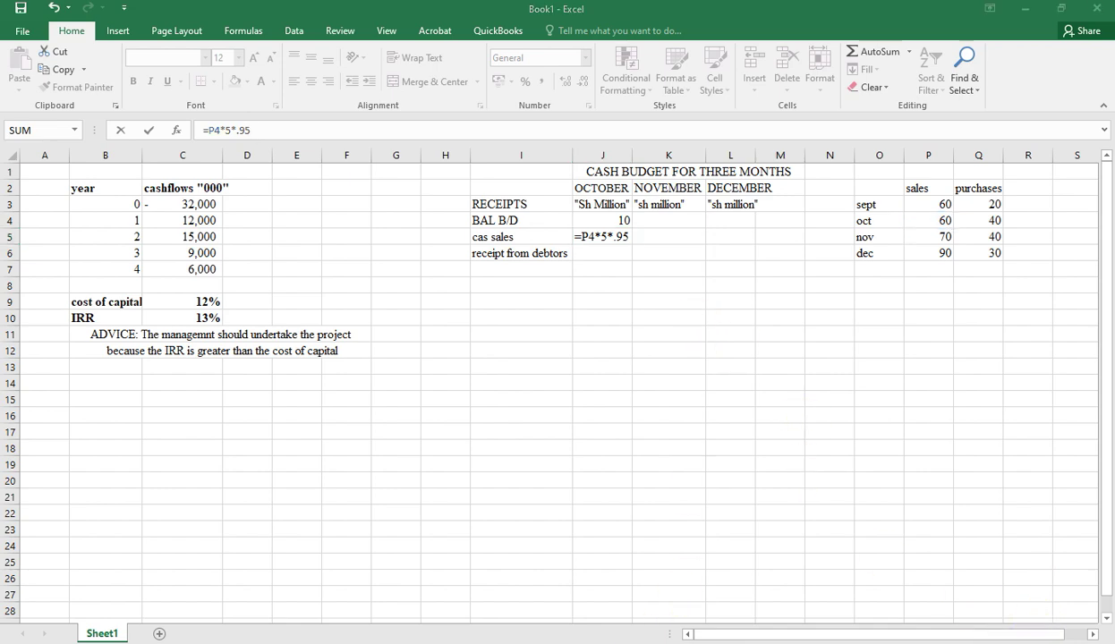
key("alt+Tab")
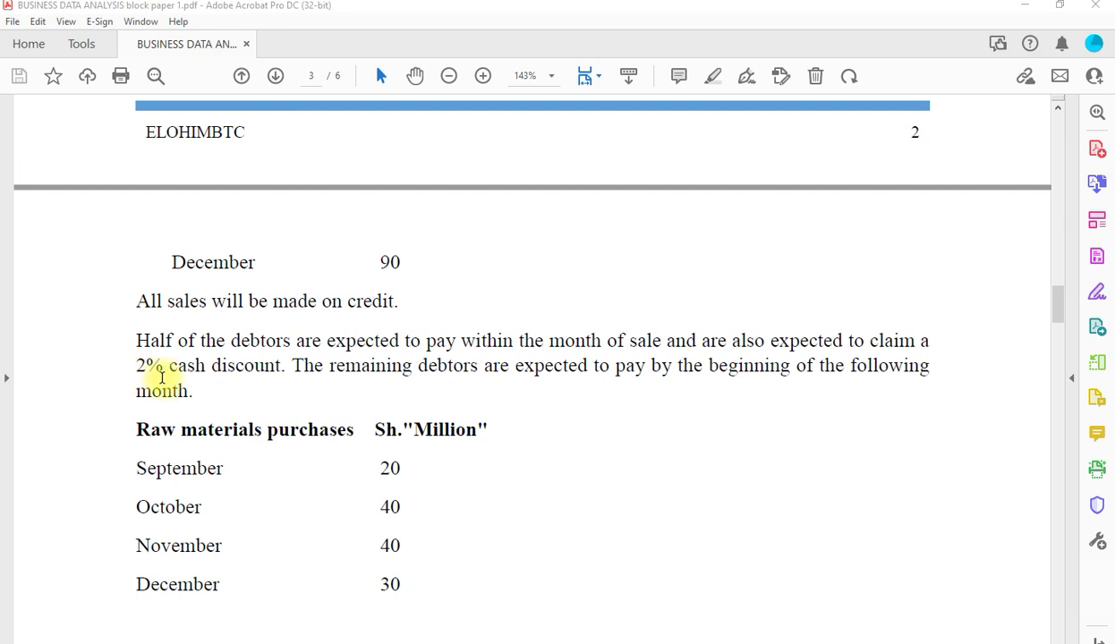
- Return to the cash budget workbook after reading the 2% debtor discount terms
key("alt+Tab")
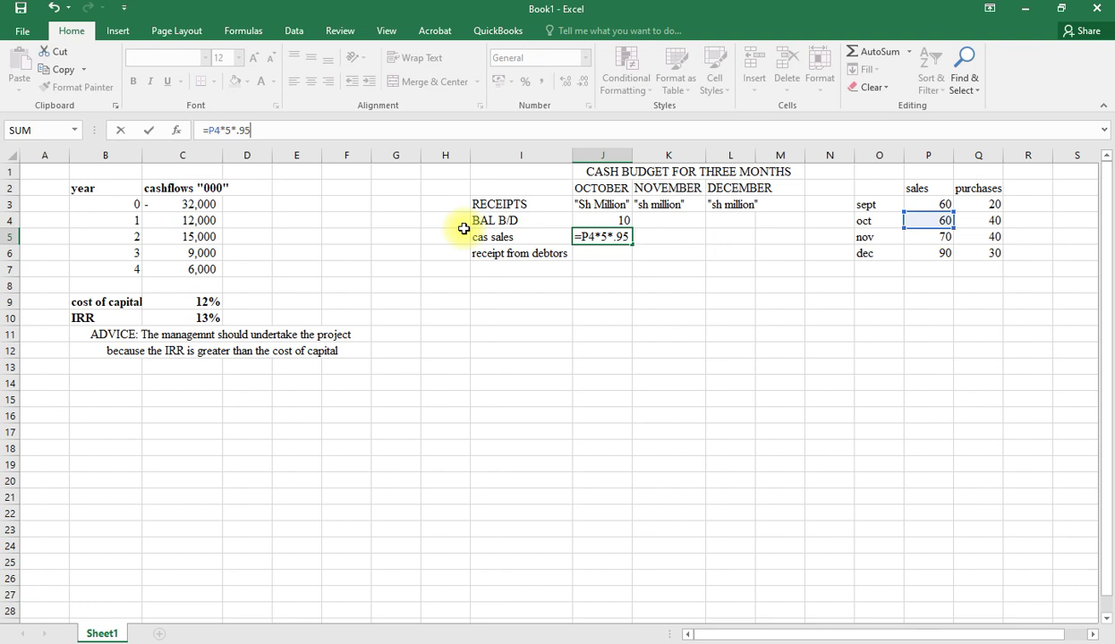
- Correct J5's formula to =P4*0.5*.98 so October cash sales show 29.4
key("BackSpace")
type("8")
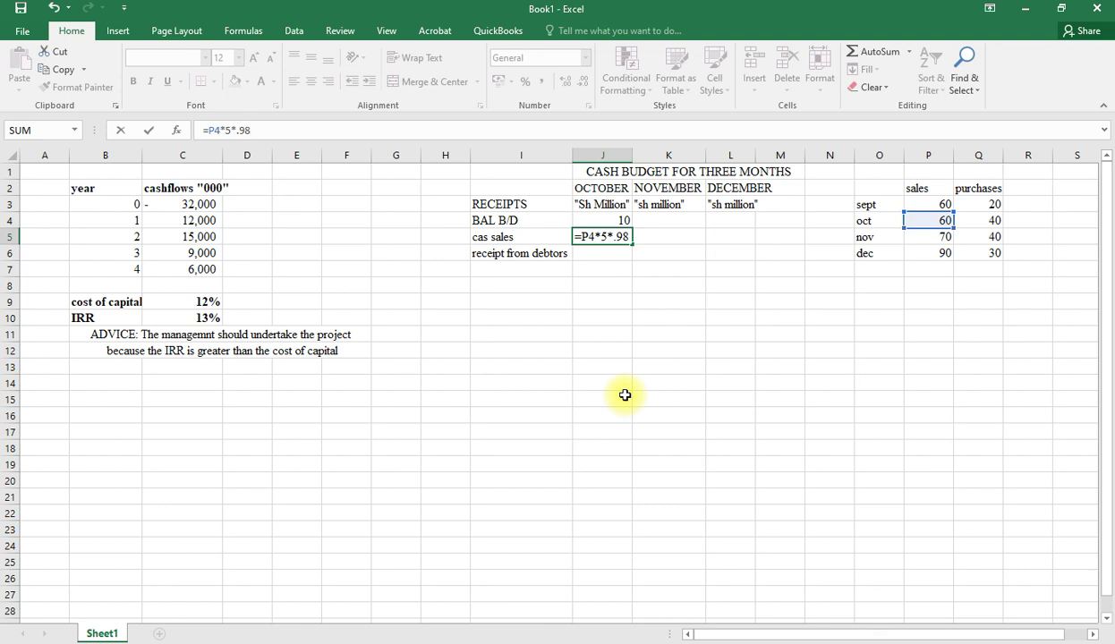
left_click(224, 131)
type("0.")
key("Return")
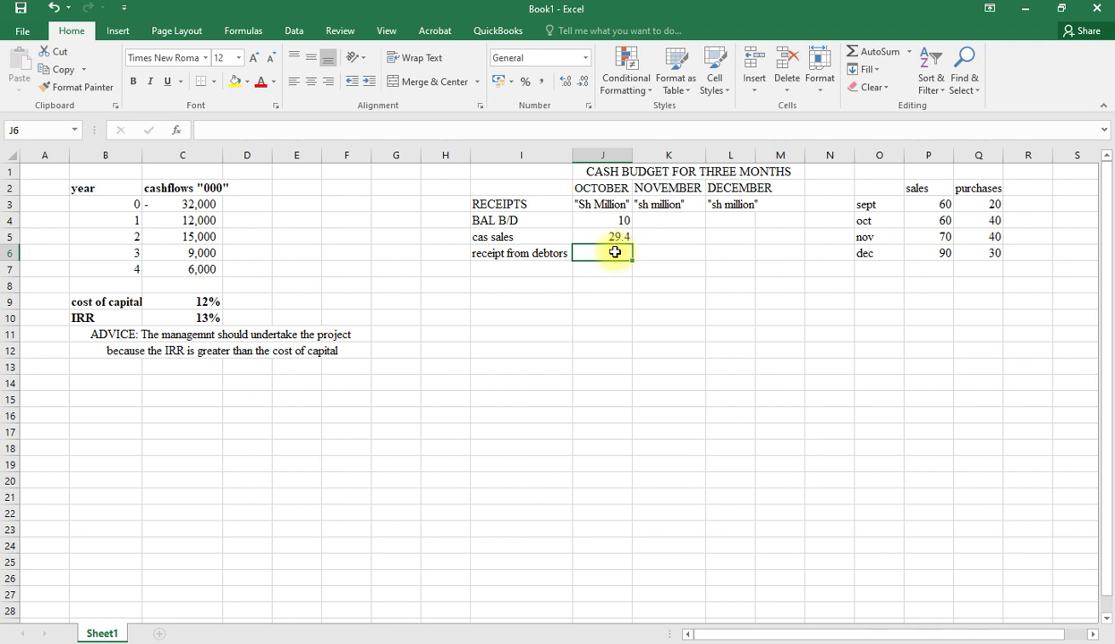
- Enter October debtor receipts as =P3*0.5 in J6, giving 30
type("=")
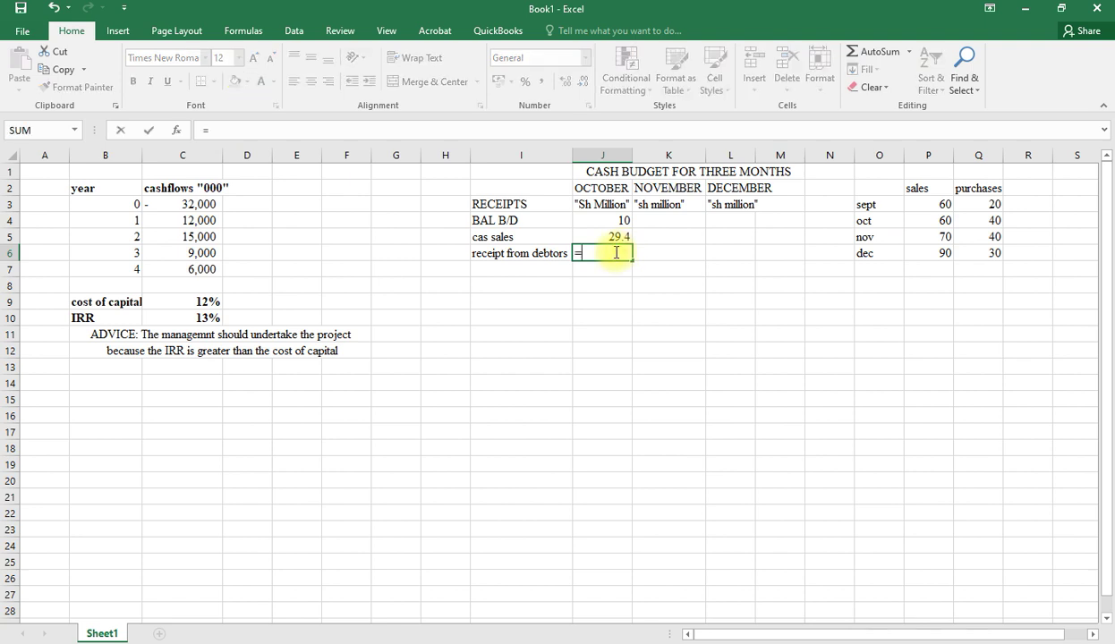
left_click(940, 205)
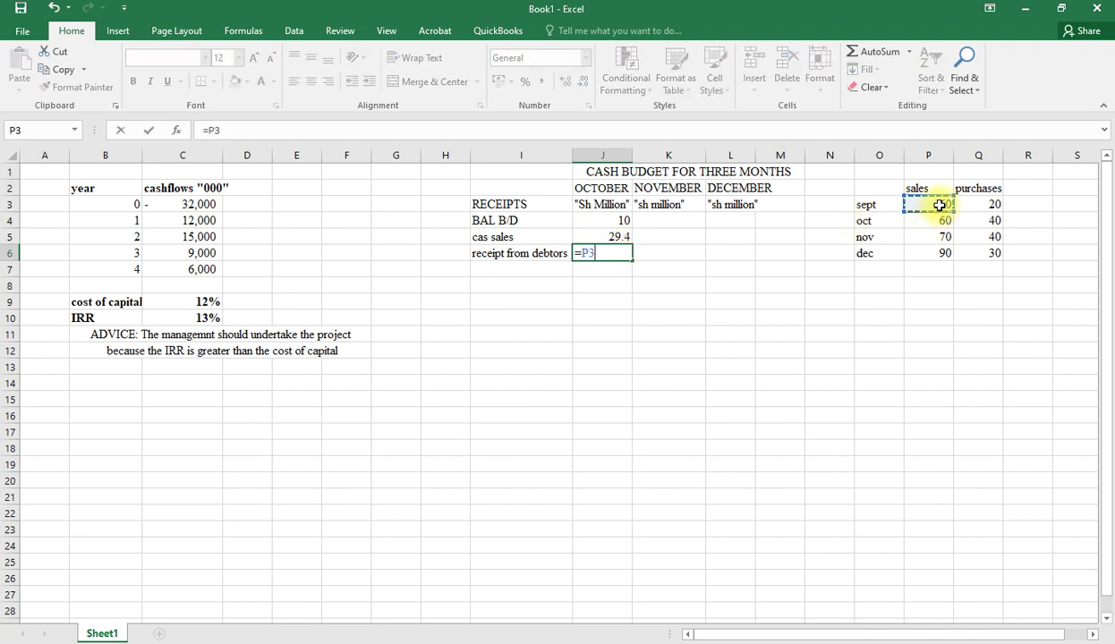
type("*0.5")
key("Return")
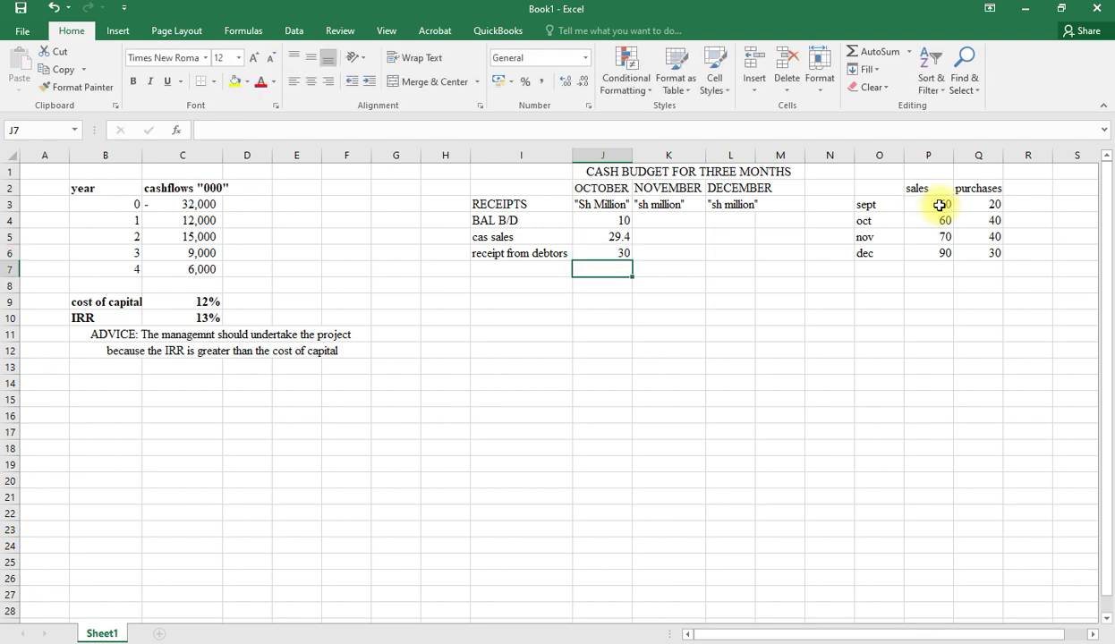
- Add a bold 'total receipts' row with an AutoSum of J4:J6 giving 69.4
left_click(494, 267)
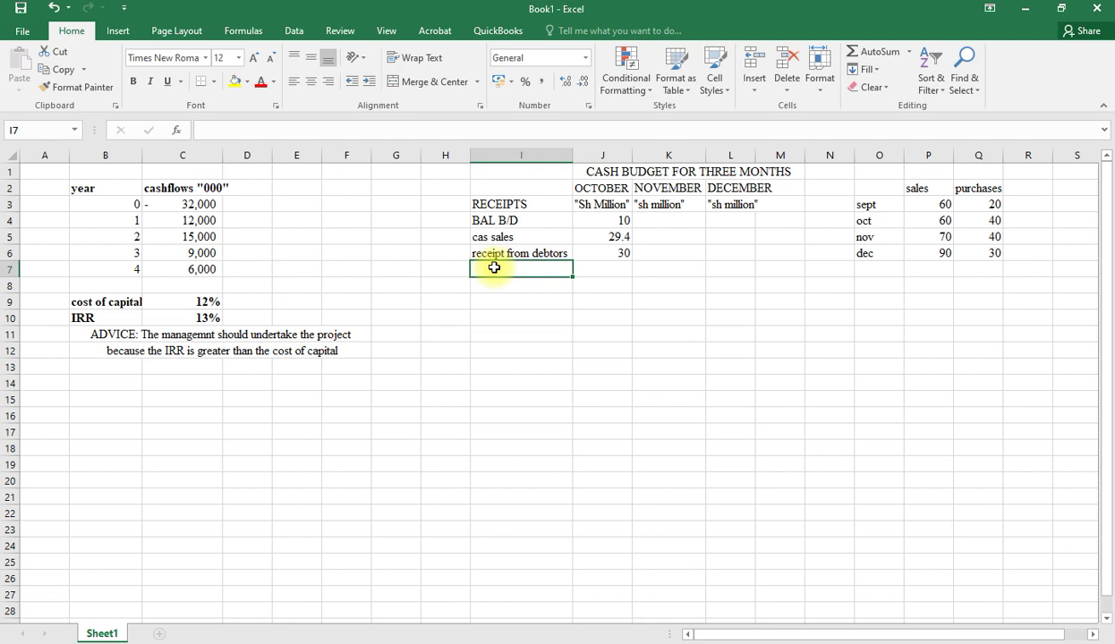
type("to")
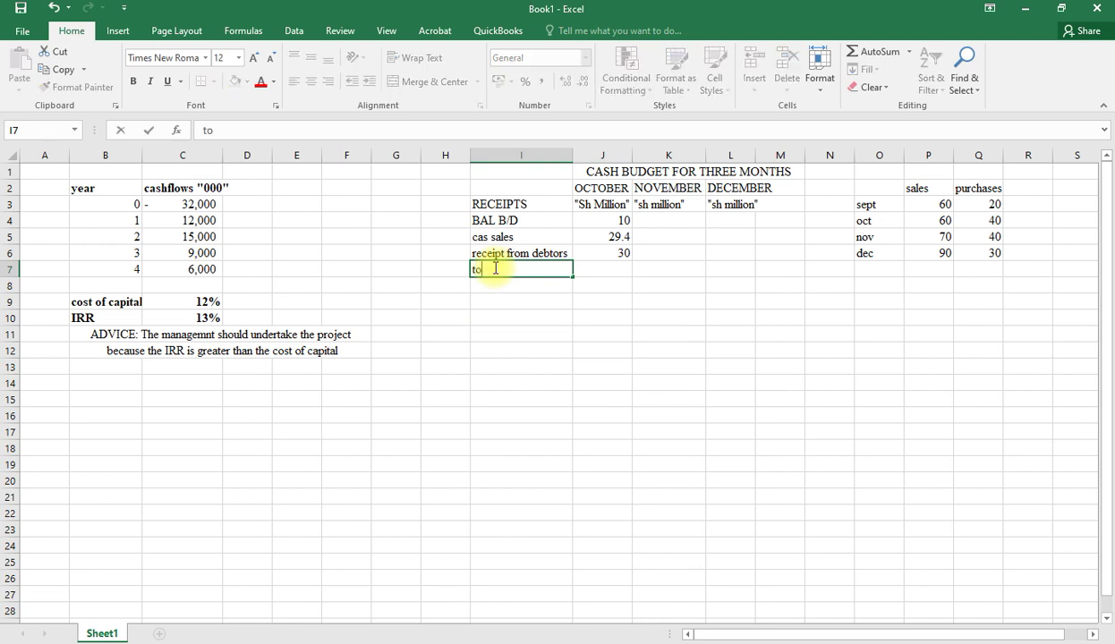
type("tal receipts")
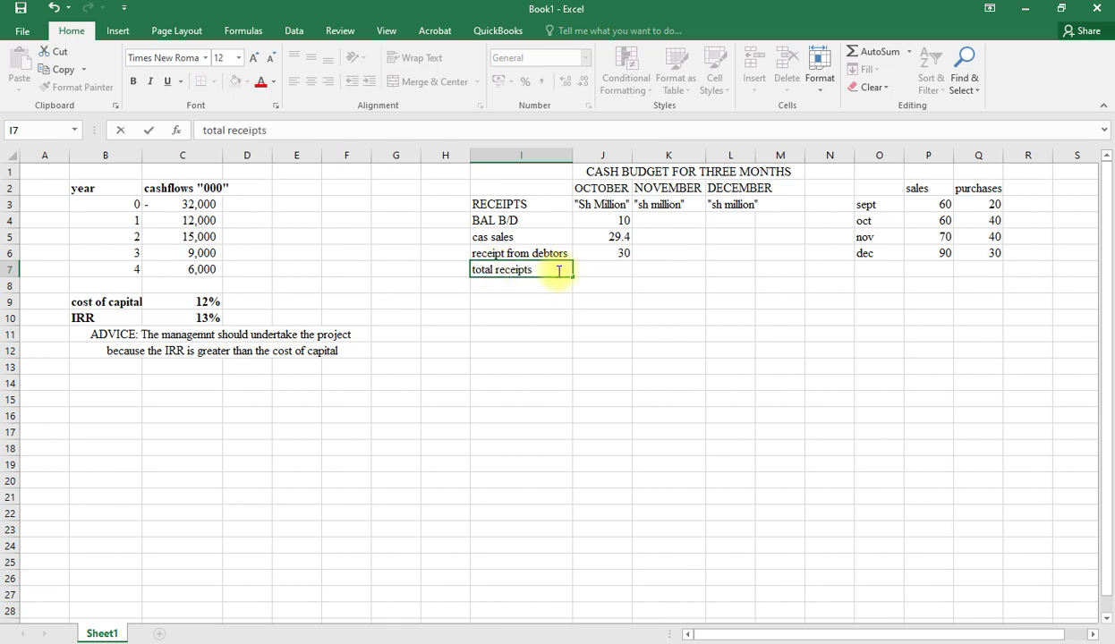
left_click(594, 268)
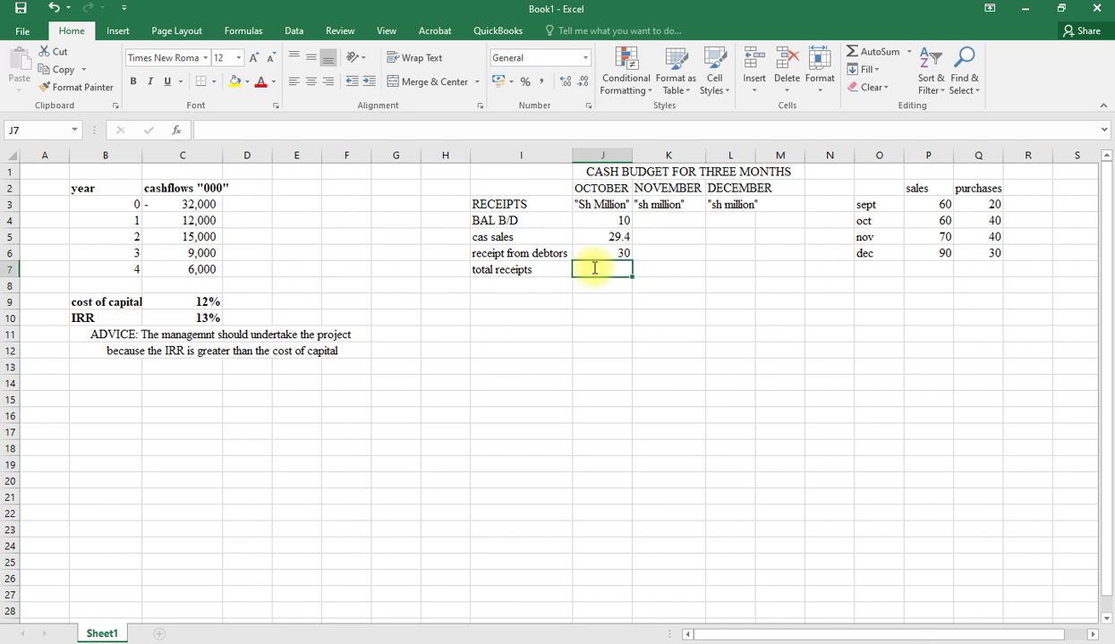
key("alt+equal")
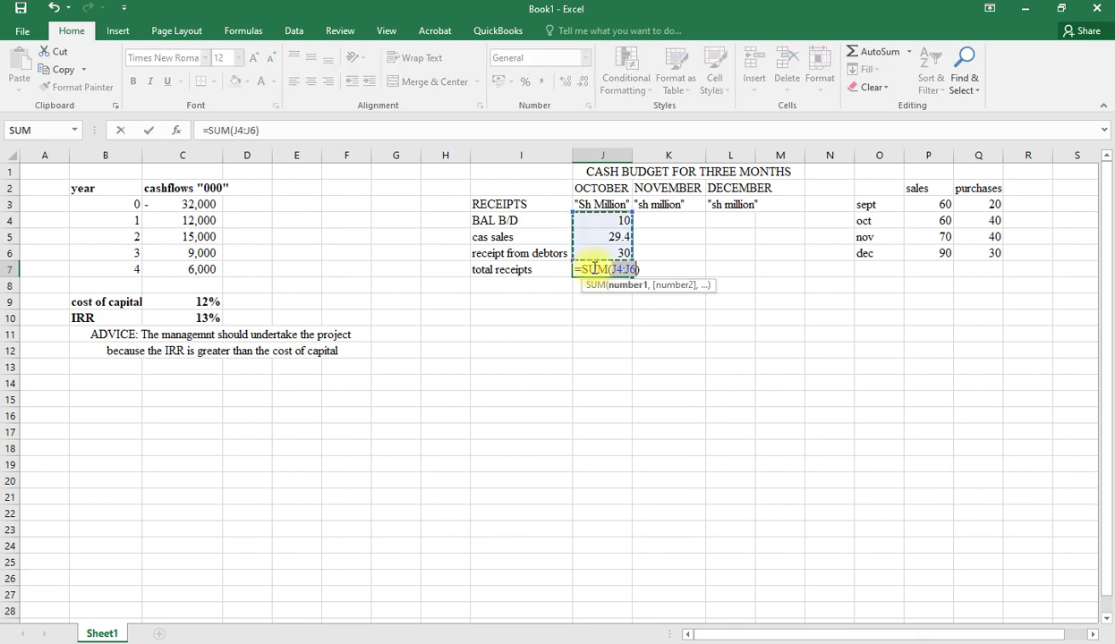
key("Return")
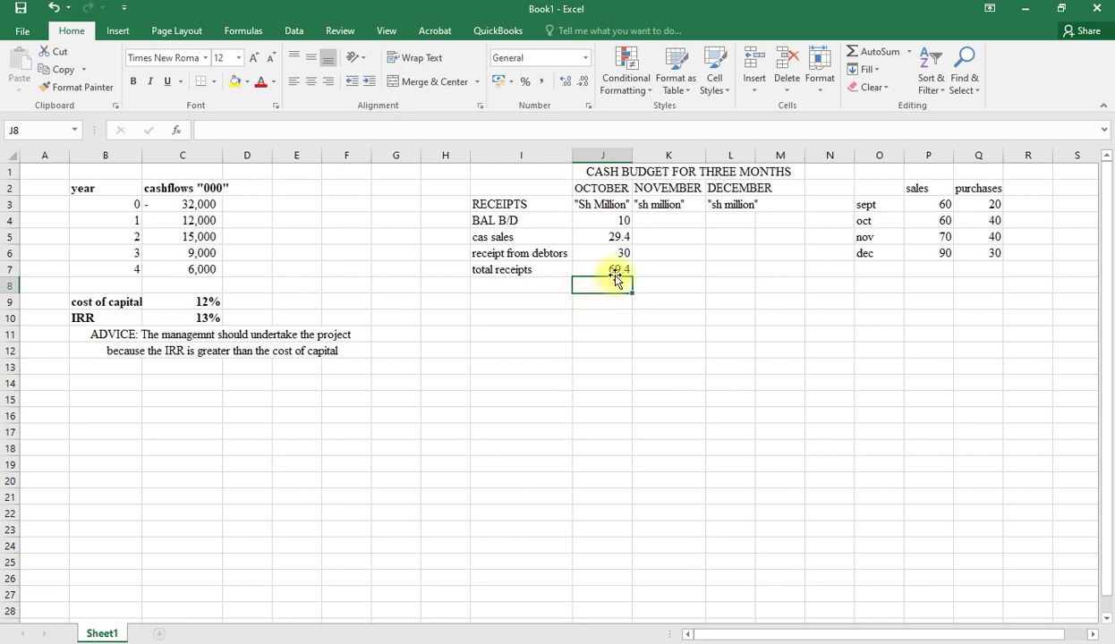
left_click(615, 270)
key("ctrl+b")
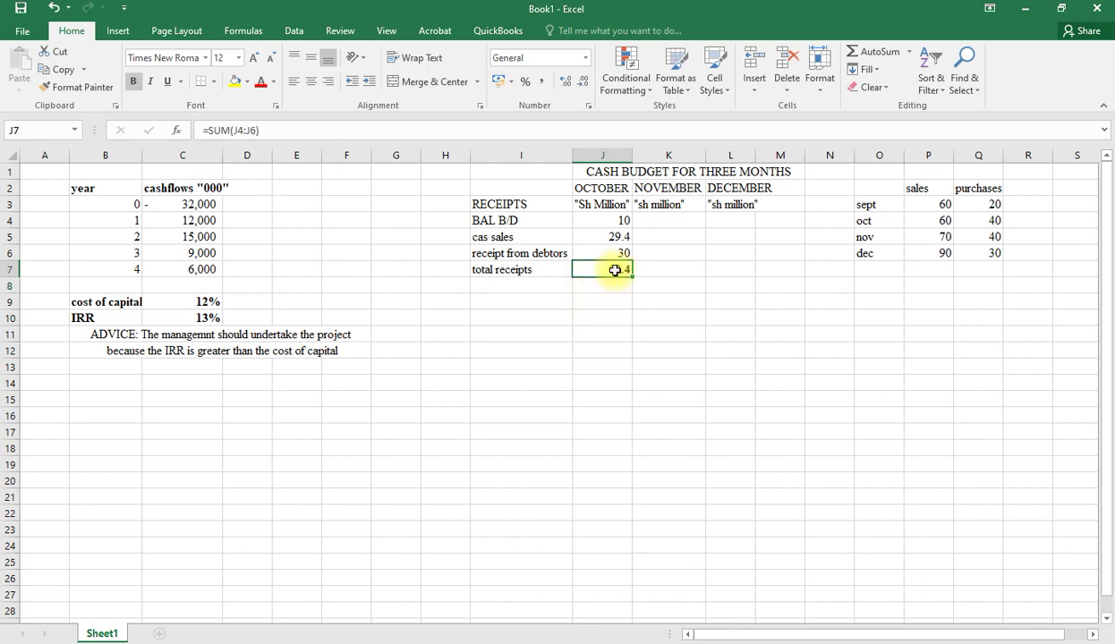
left_click(499, 270)
key("ctrl+b")
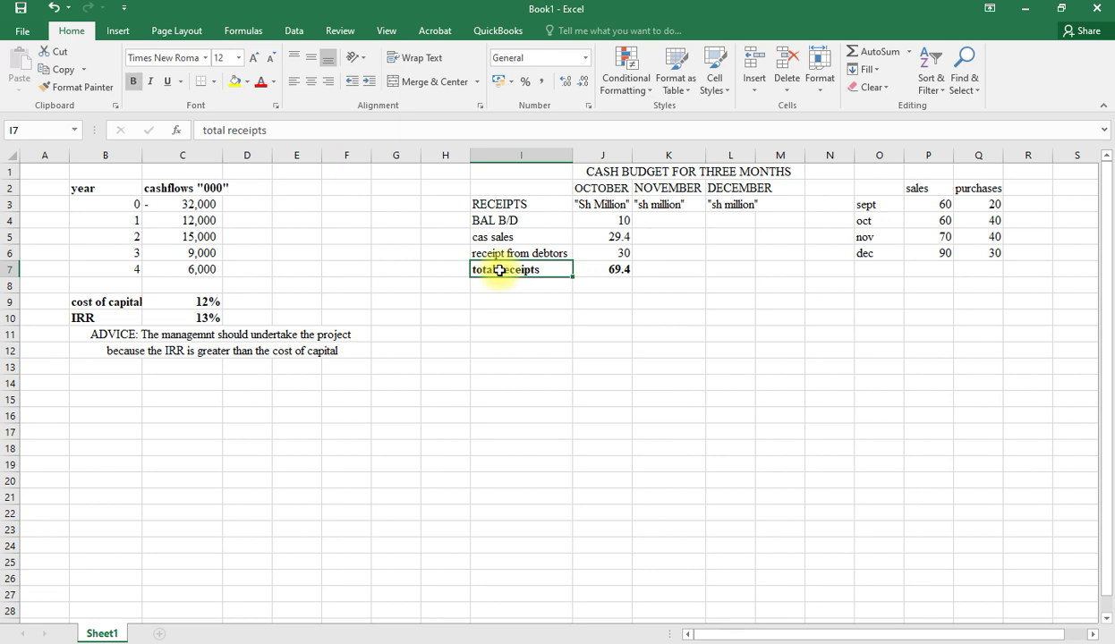
left_click(498, 304)
- Type the 'expenses' heading in I9, below the total receipts row
type("ex")
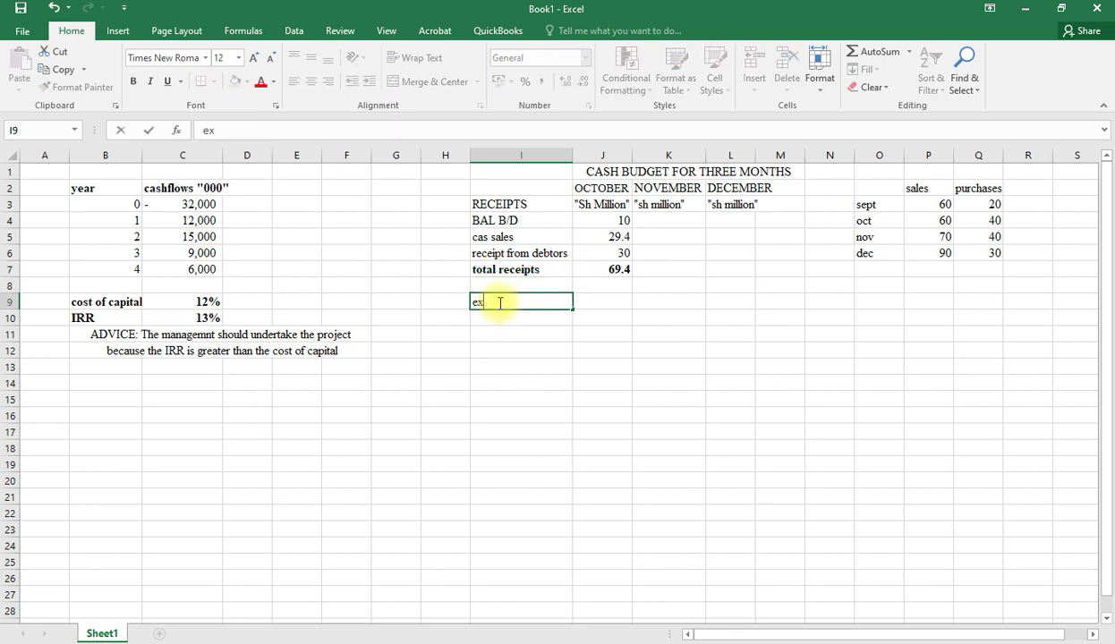
type("penses")
left_click(665, 239)
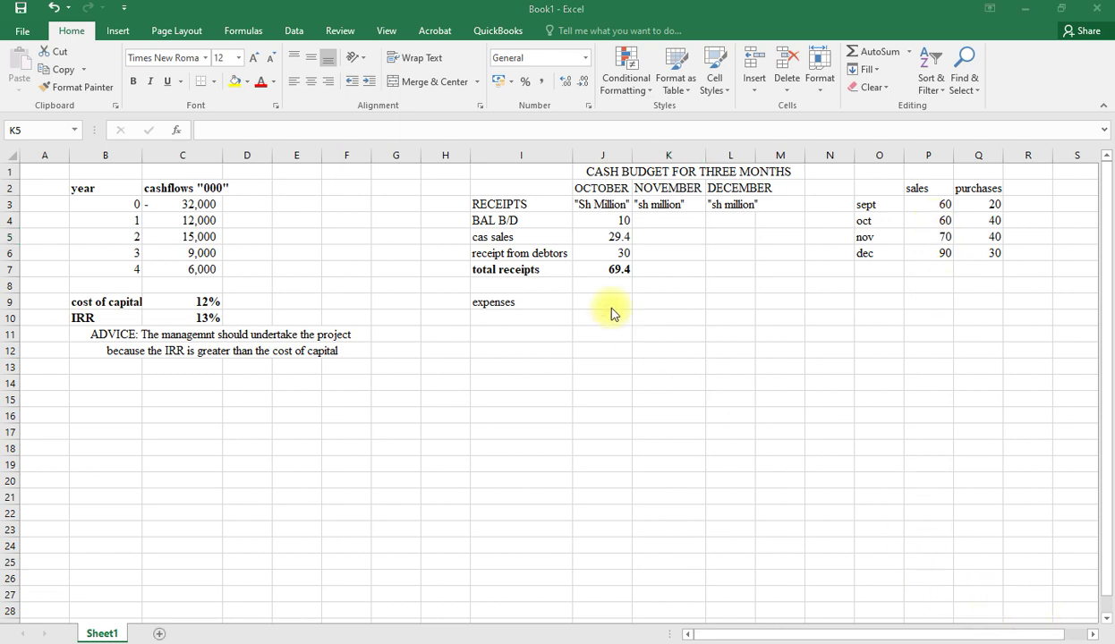
left_click(653, 233)
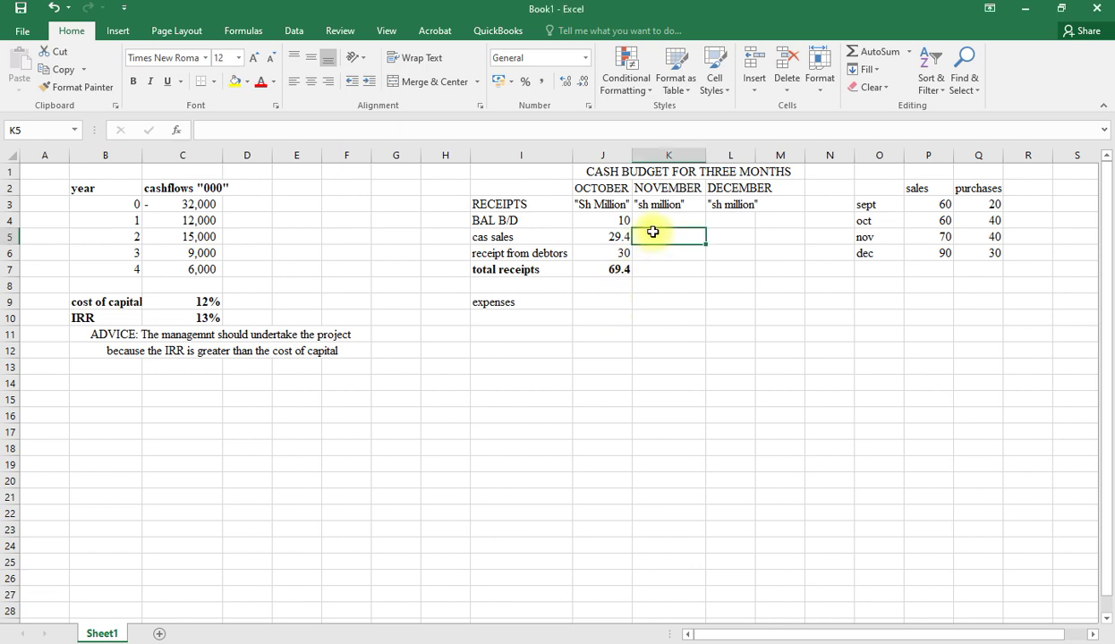
- Enter November and December cash sales as half of sales less 2%, giving 34.3 and 44.1
type("=")
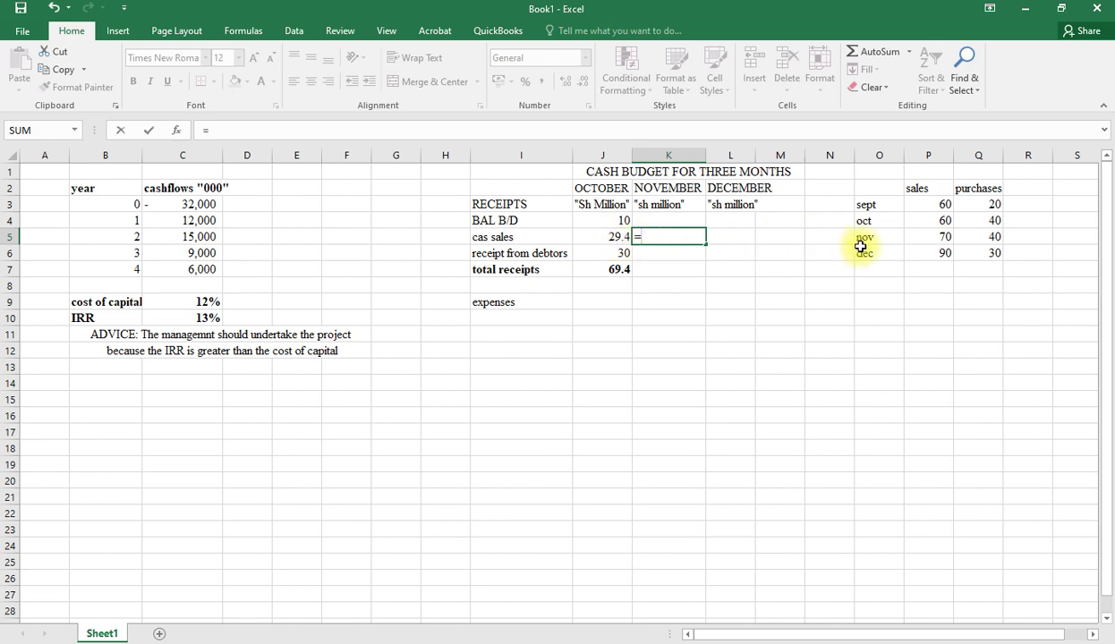
left_click(943, 239)
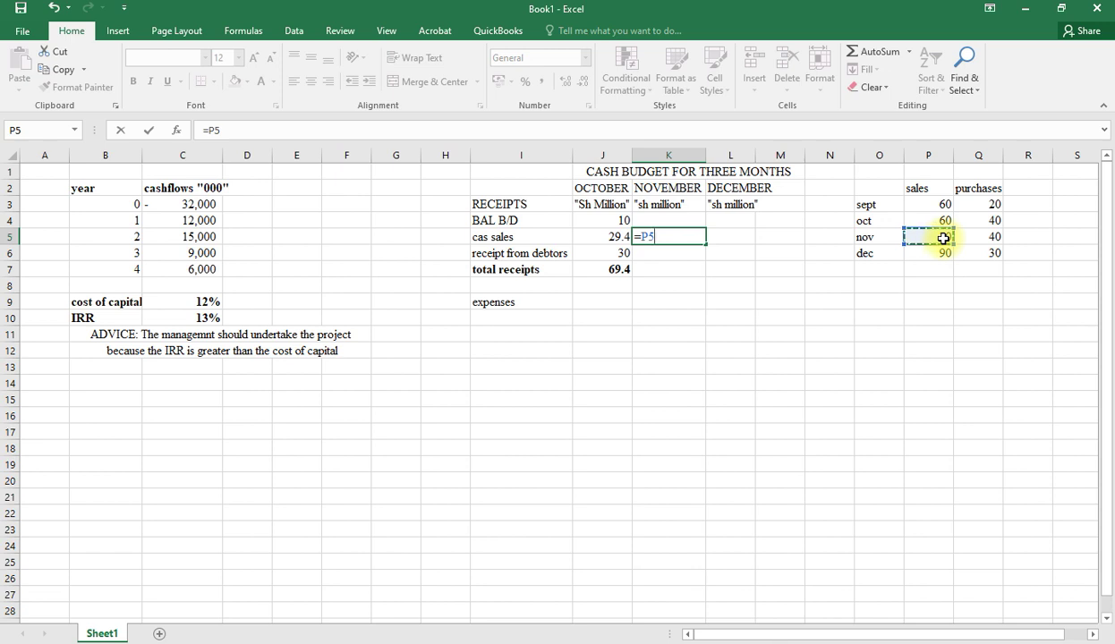
type("*05*0.98")
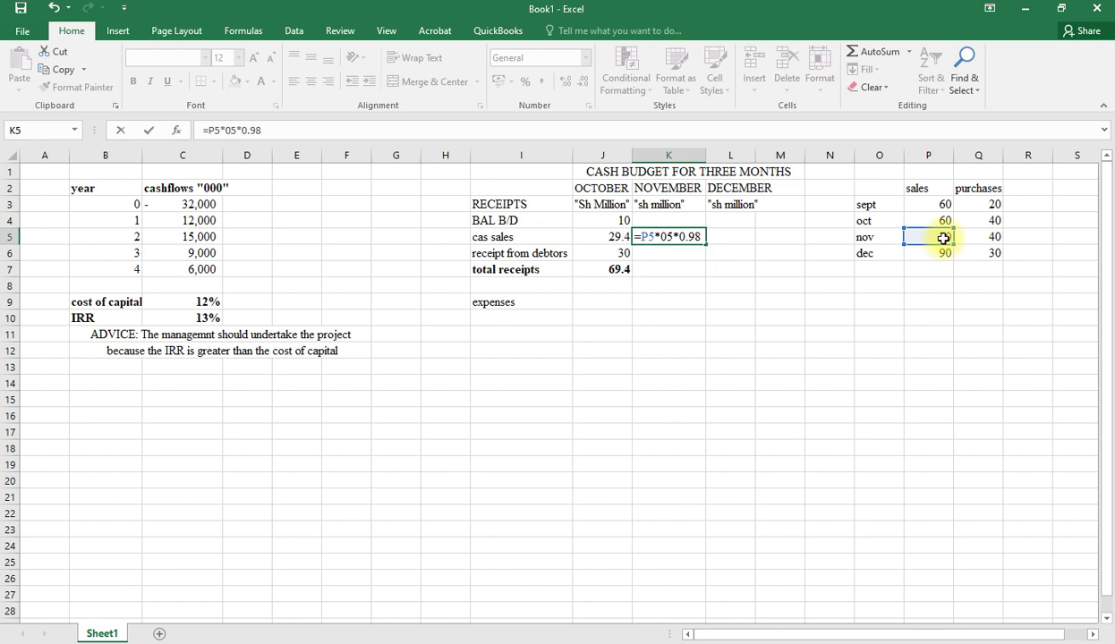
left_click(229, 132)
type(".")
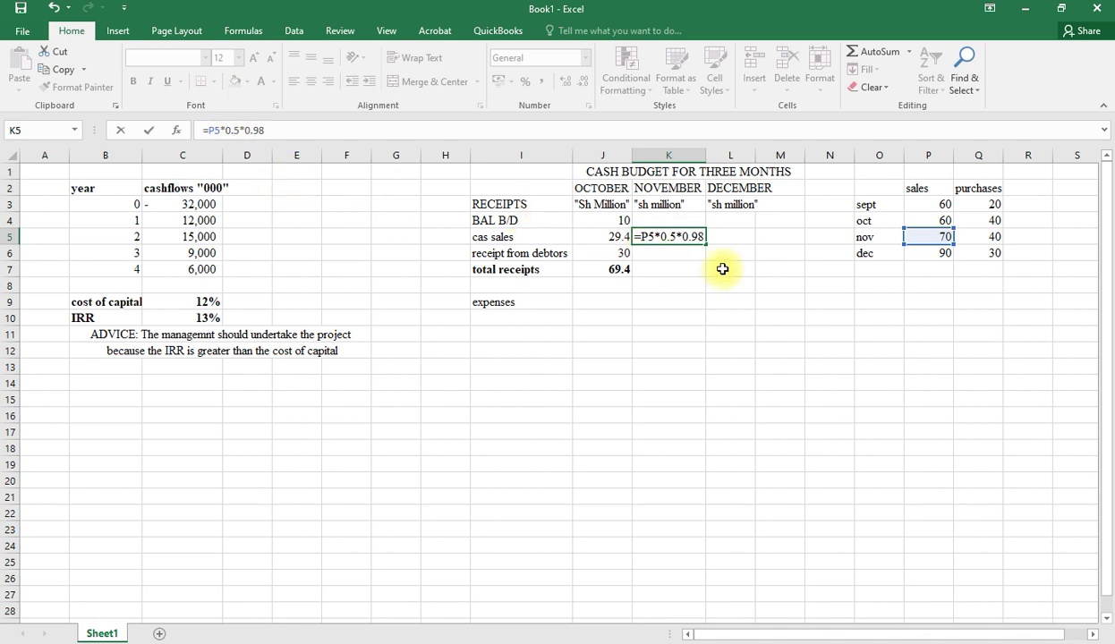
key("Return")
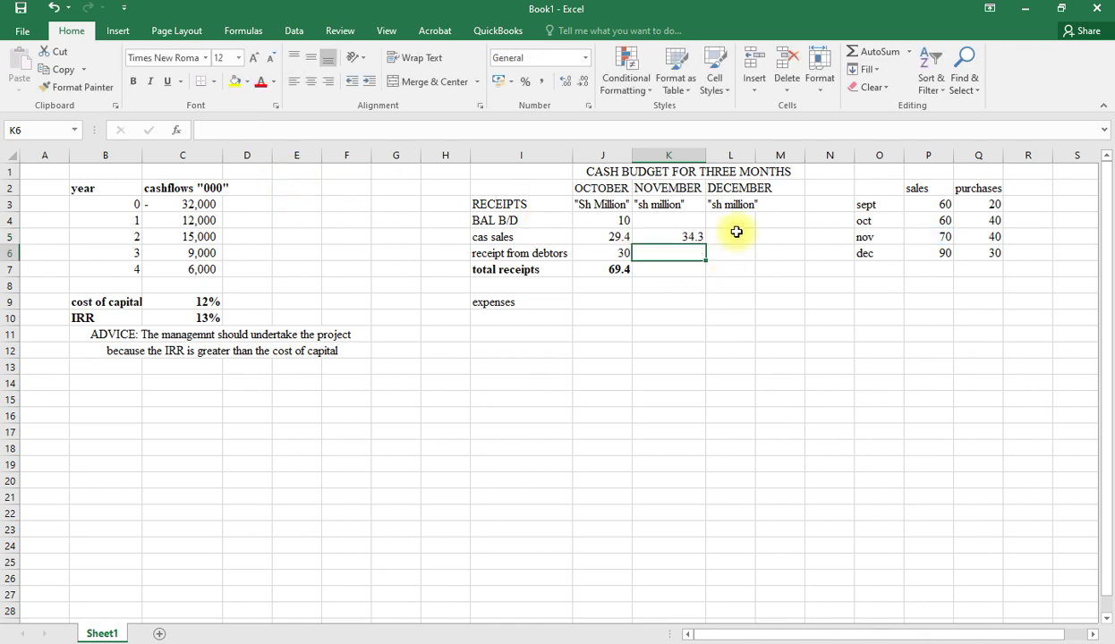
left_click(734, 233)
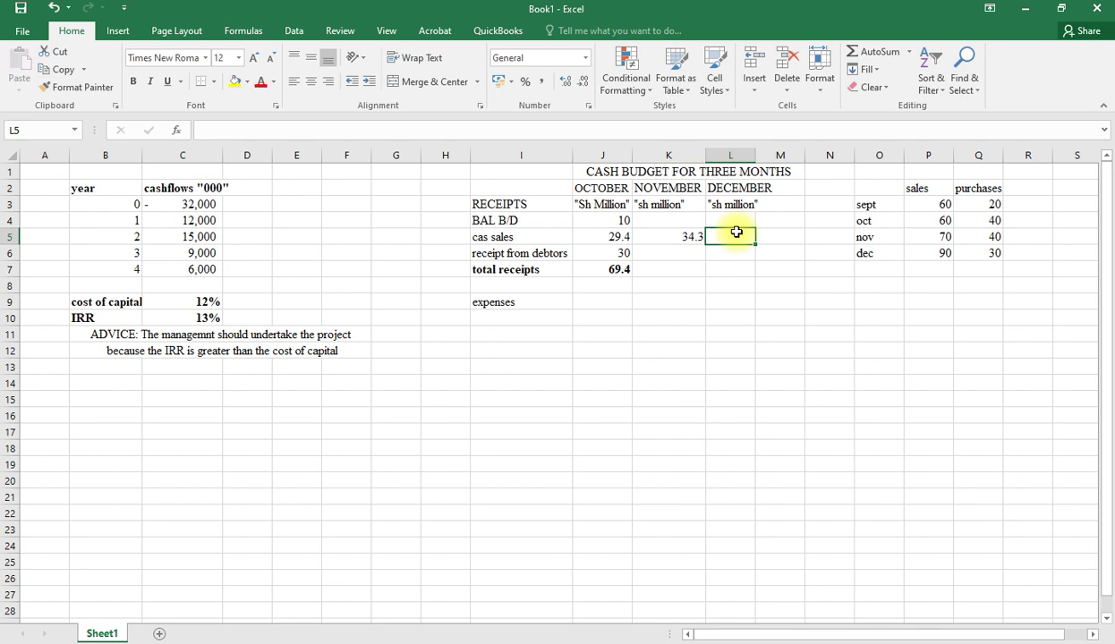
type("=")
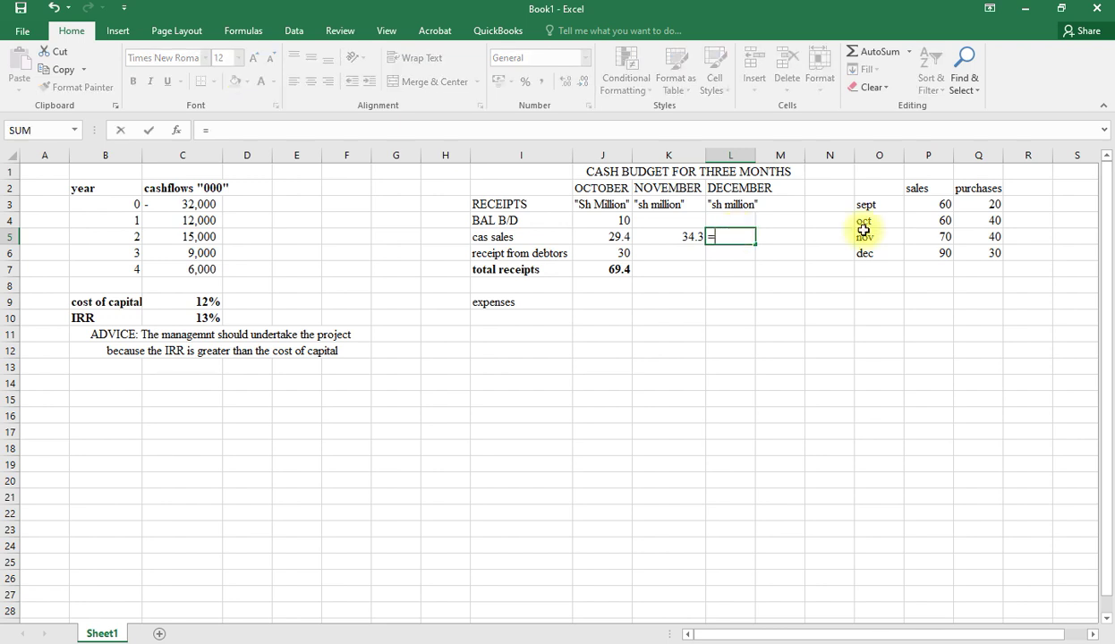
left_click(936, 255)
type("*0.5")
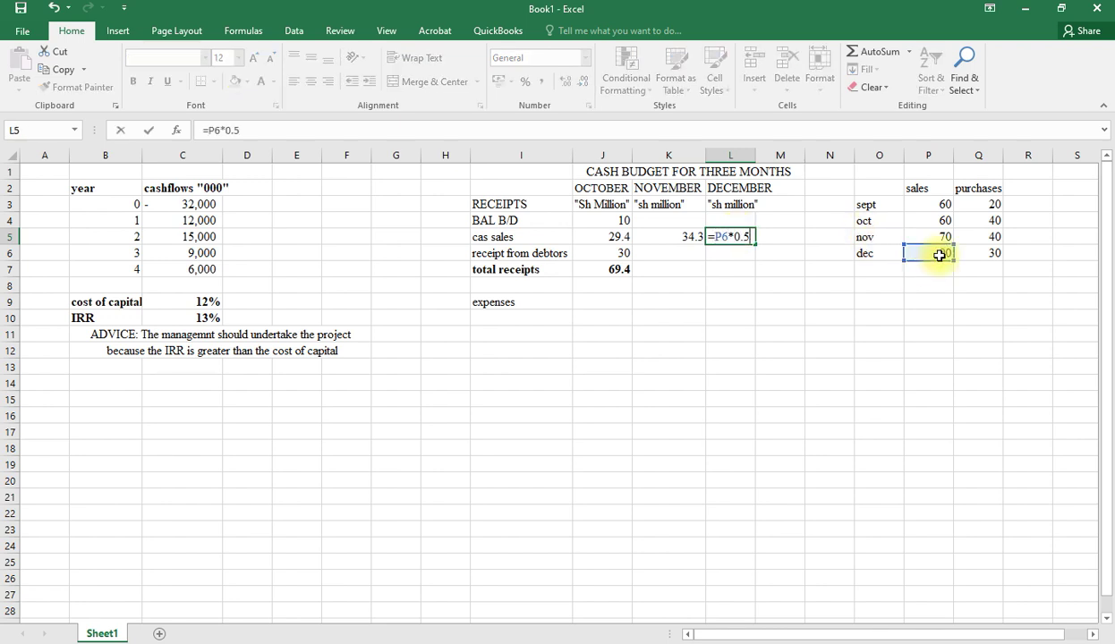
type("*0.98")
key("Return")
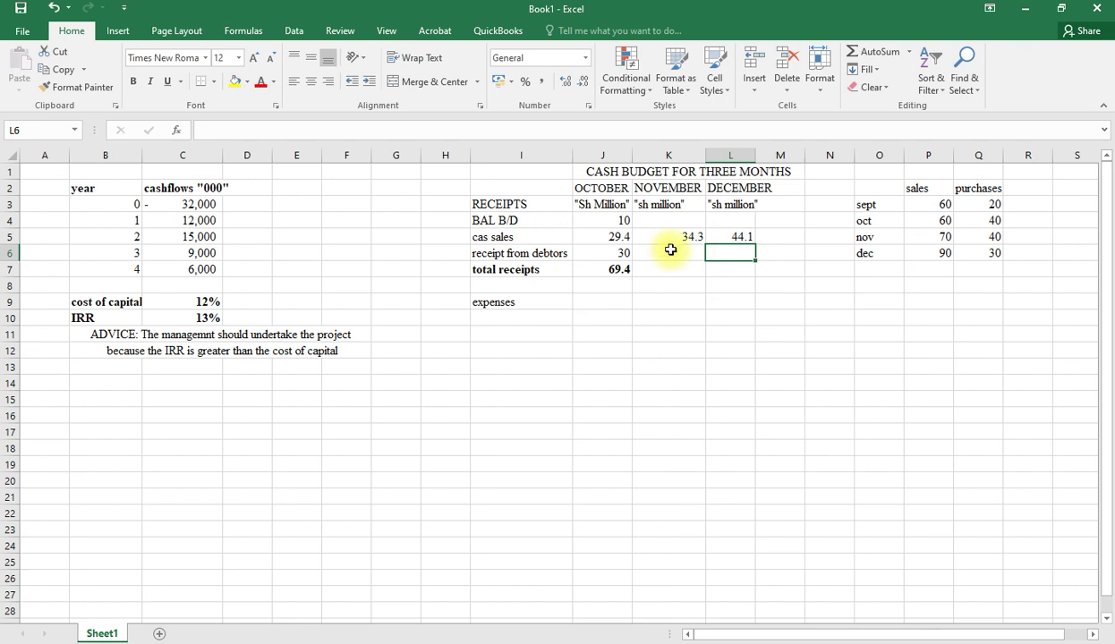
- Enter debtor receipts =P4*0.5 and =P5*.05 (30 and 3.5), then bold the 'expenses' heading
left_click(671, 249)
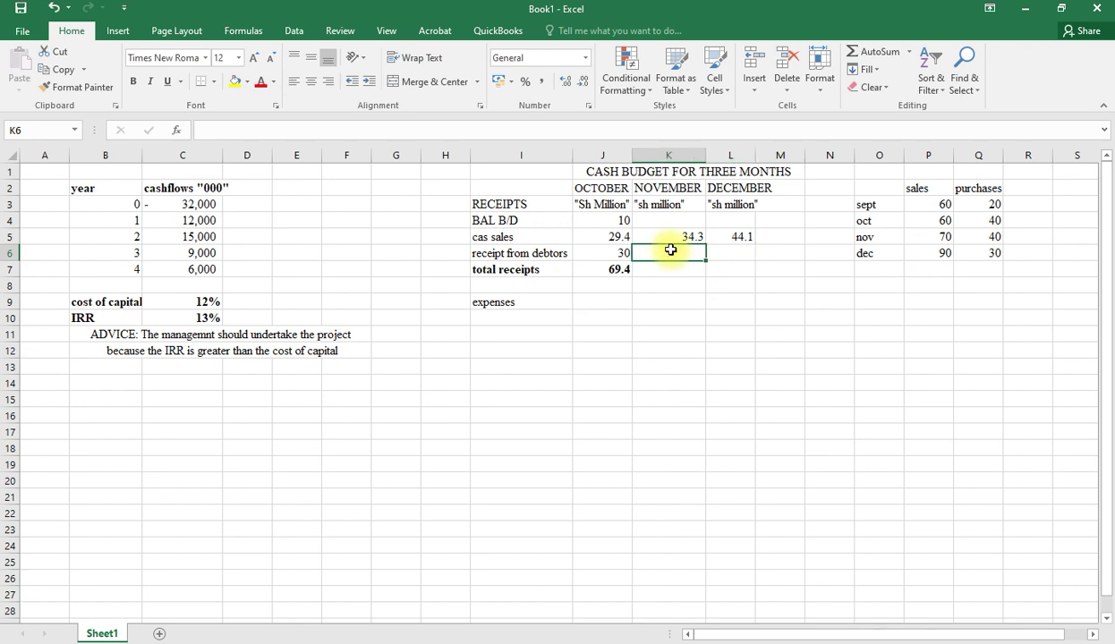
type("=")
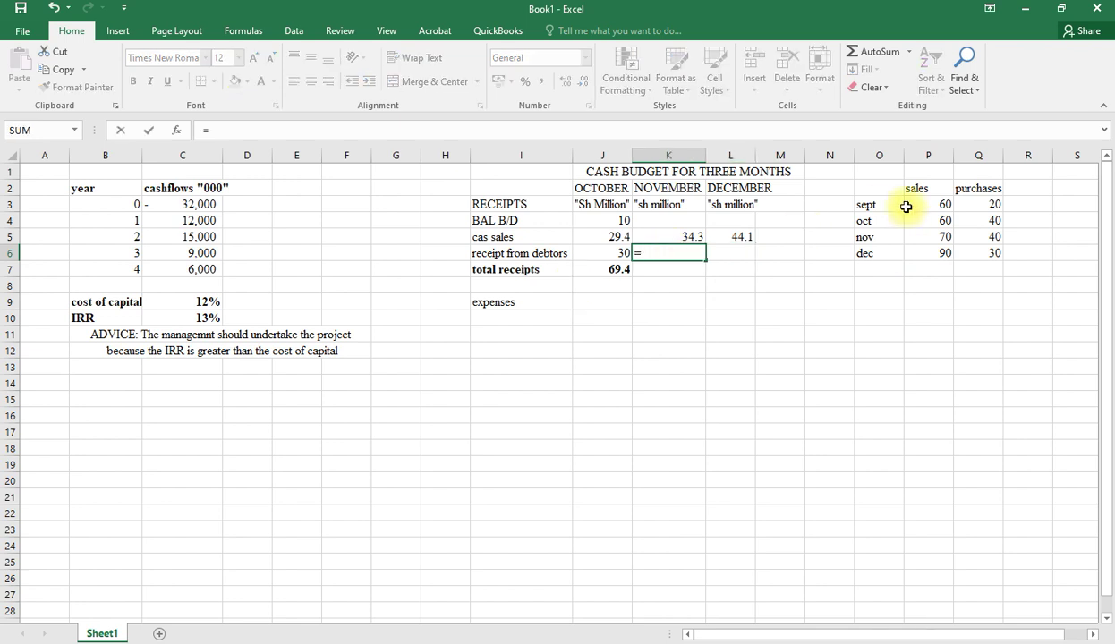
left_click(941, 222)
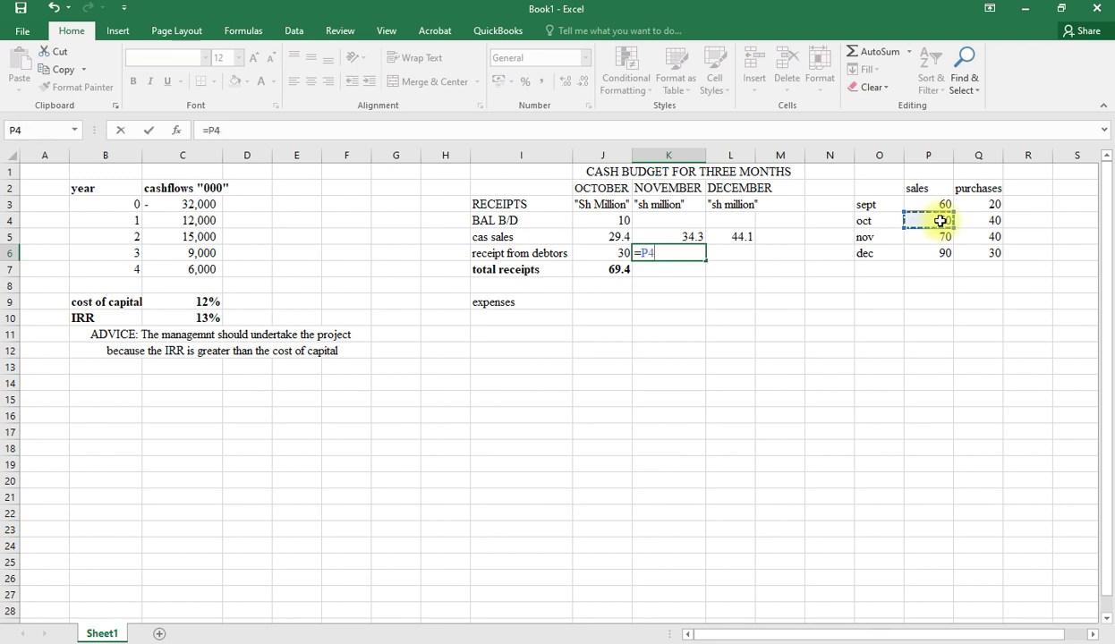
type("*0.5")
key("Return")
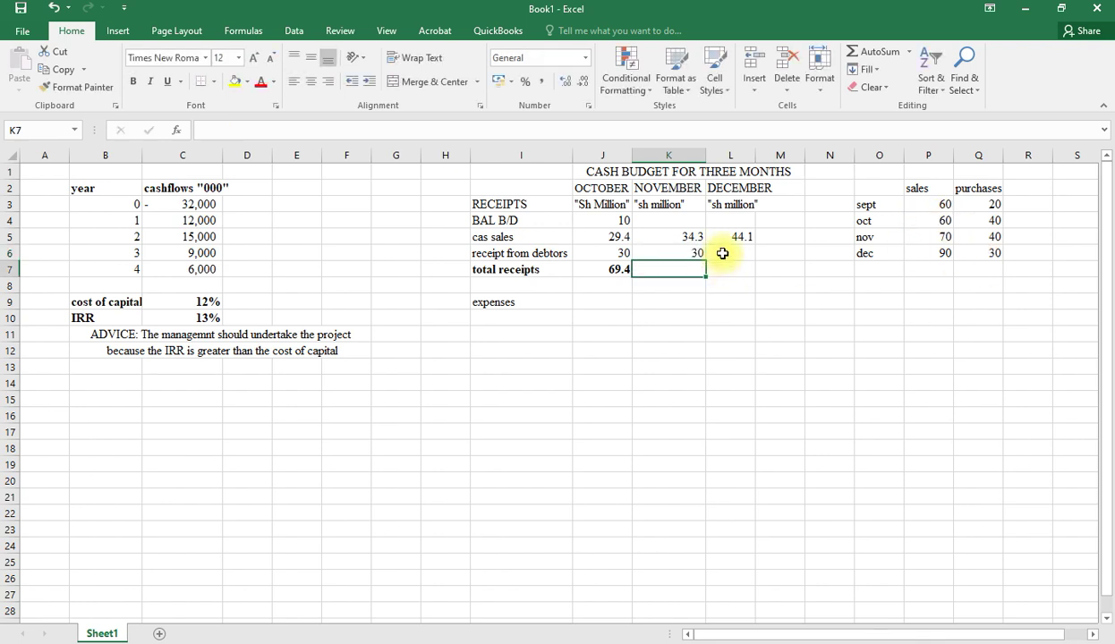
left_click(723, 253)
type("=")
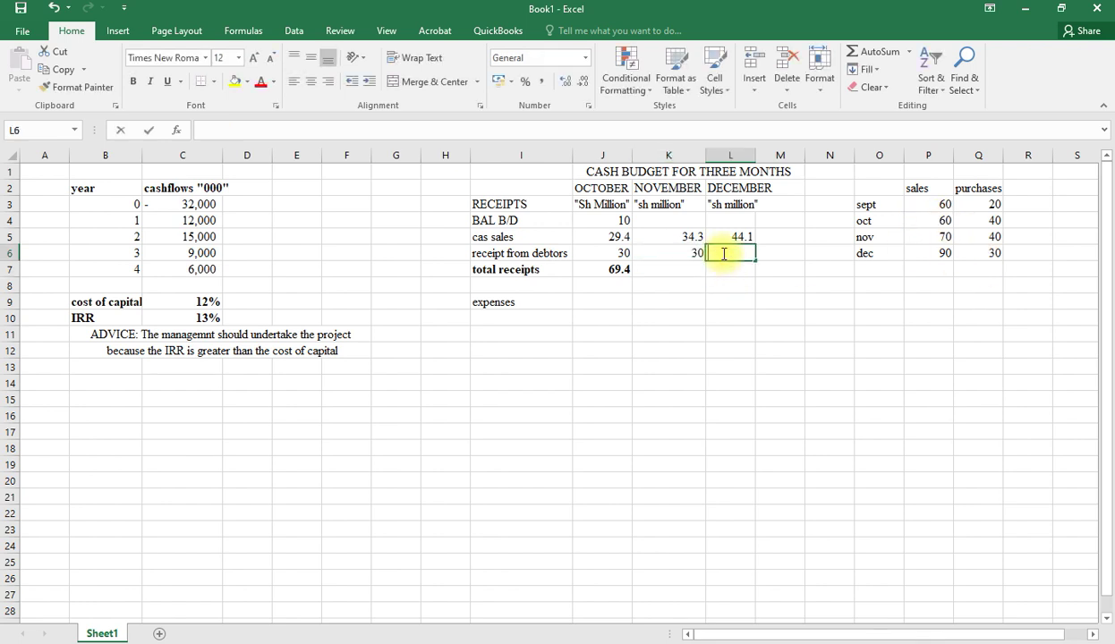
left_click(945, 239)
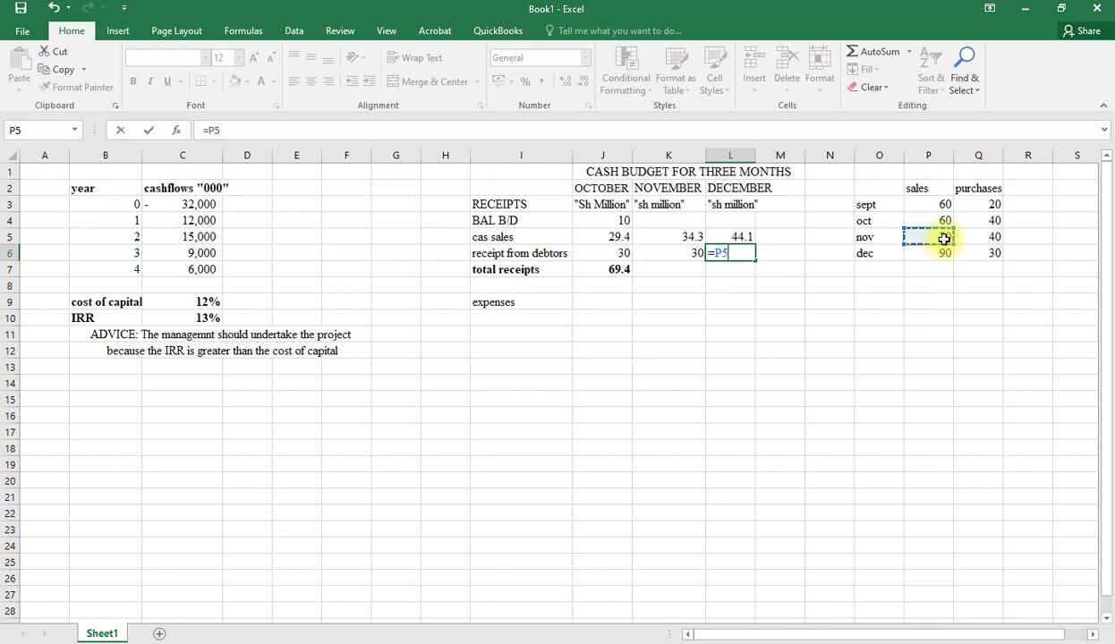
type("*.05")
key("Return")
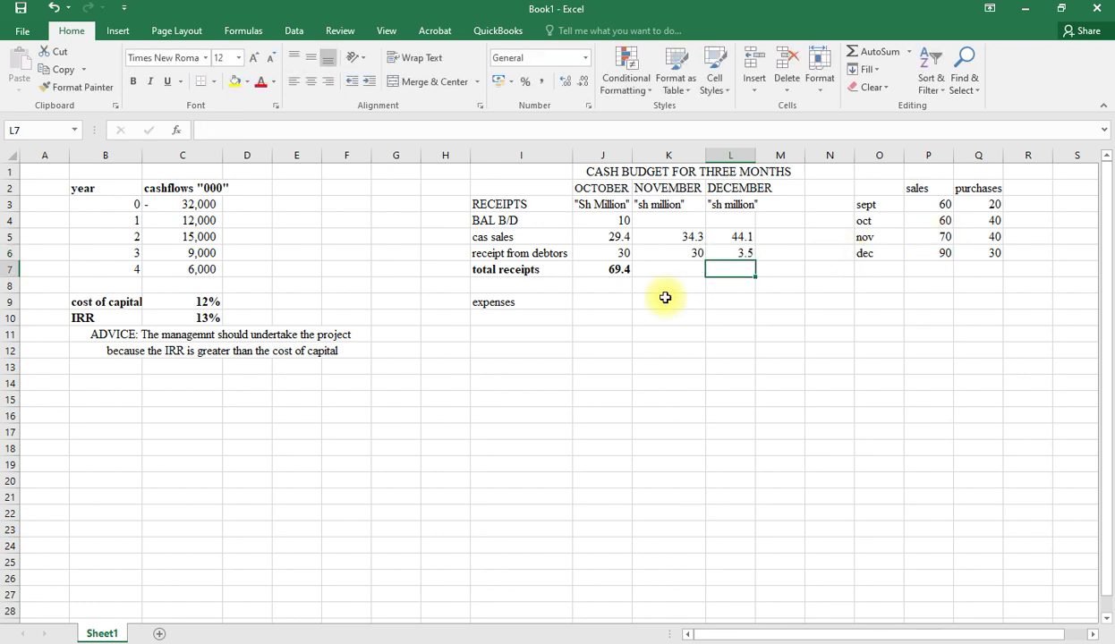
left_click(504, 302)
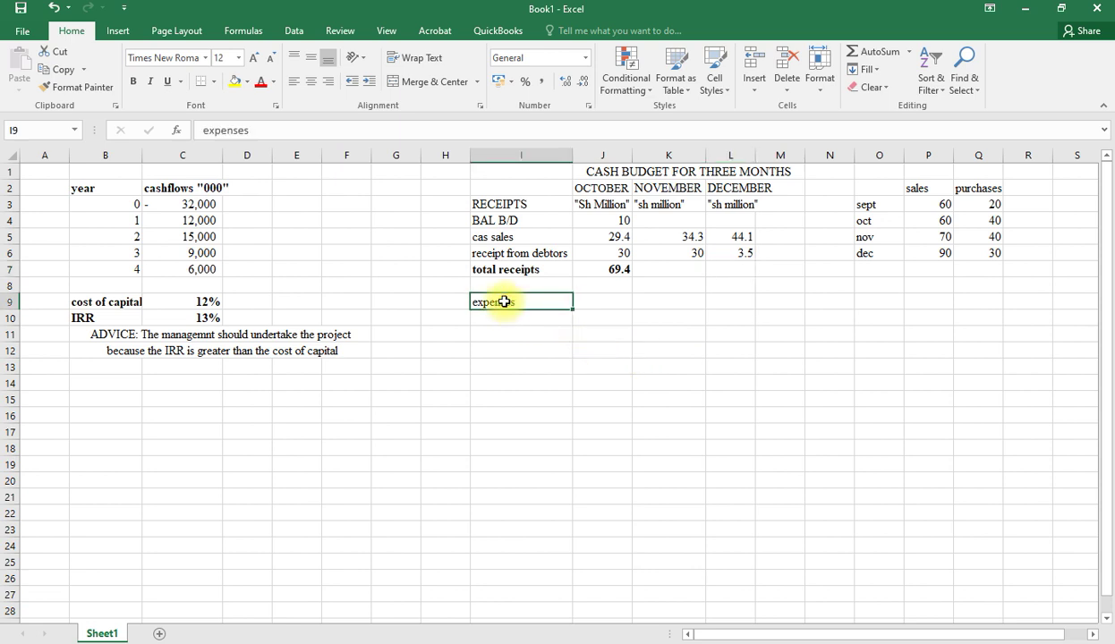
key("ctrl+b")
- Switch to the case-study PDF and scroll to the raw materials purchases schedule
left_click(495, 319)
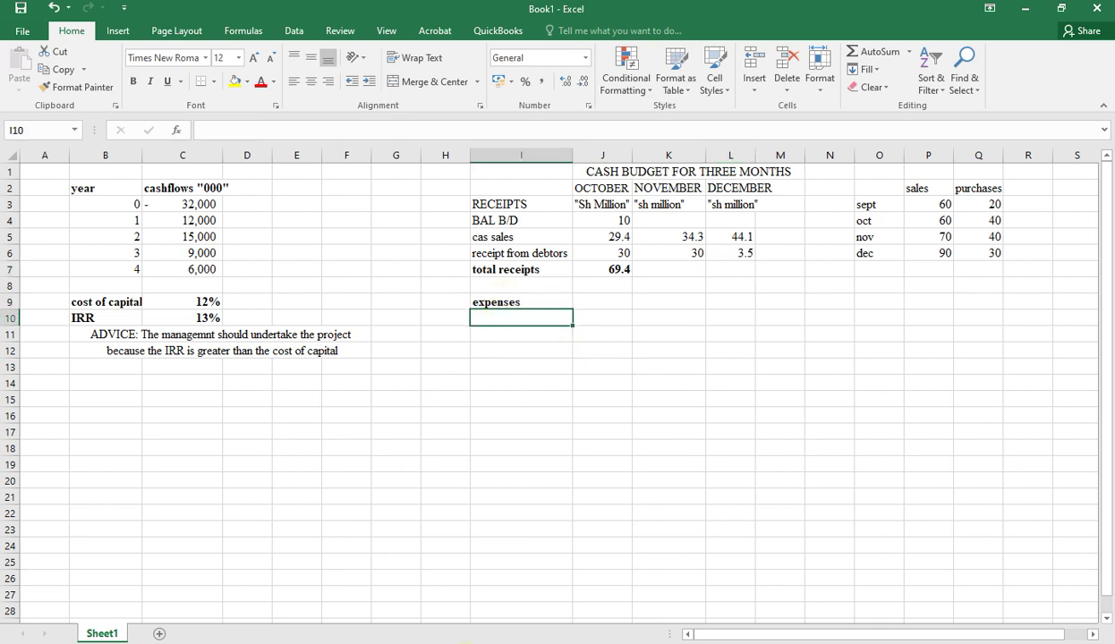
key("alt+Tab")
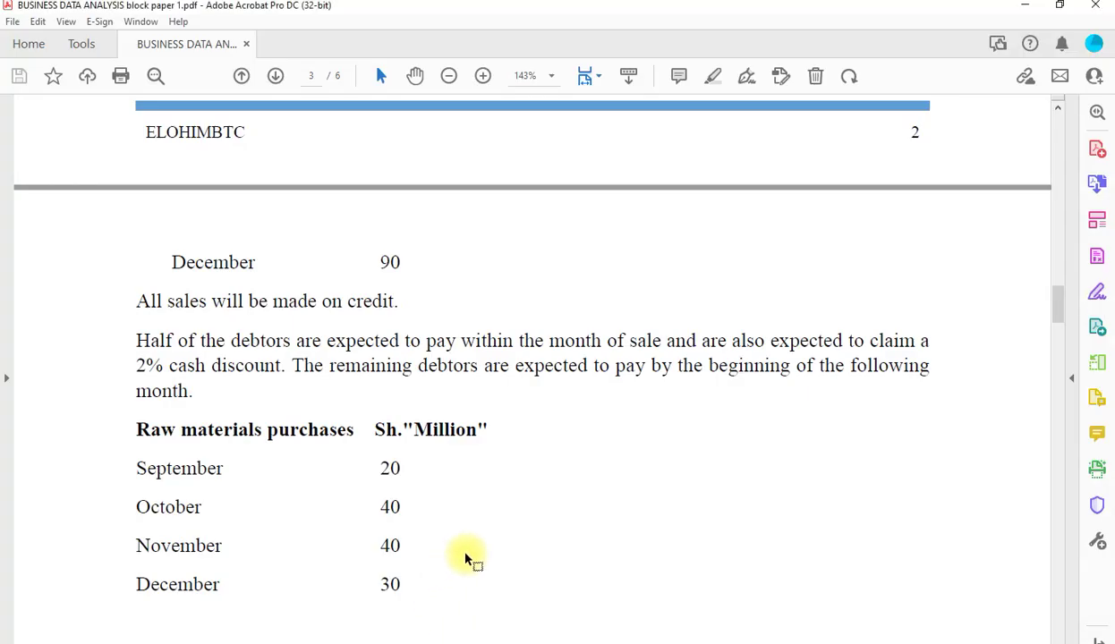
scroll(467, 555, "down", 1)
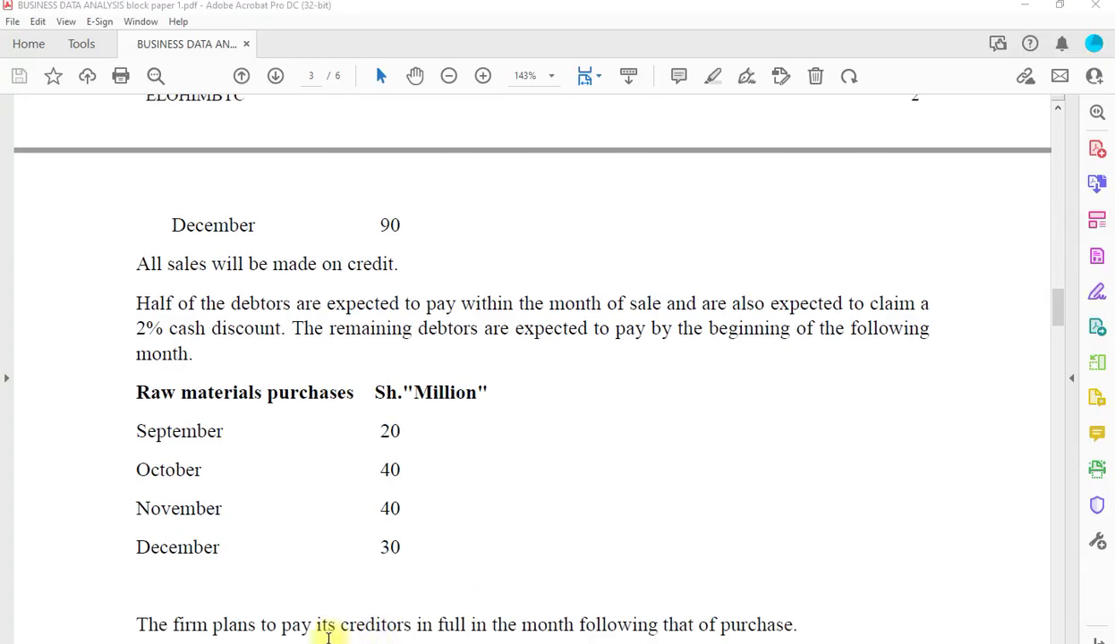
scroll(348, 612, "down", 2)
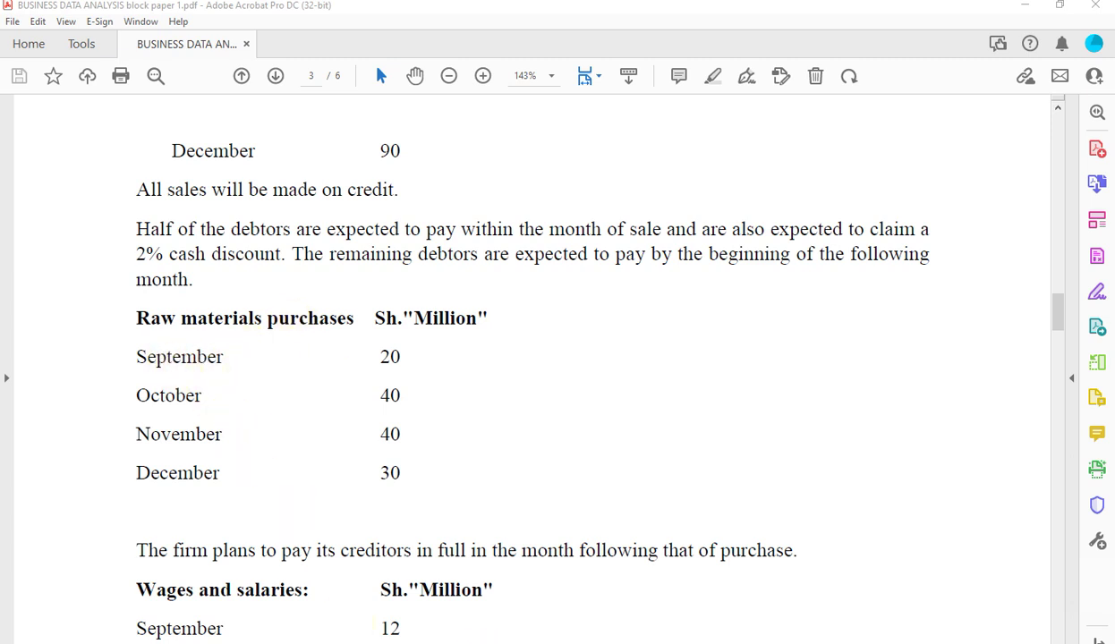
- Add the 'purchases of raw material' label in I10 and autofit column I
left_click(501, 591)
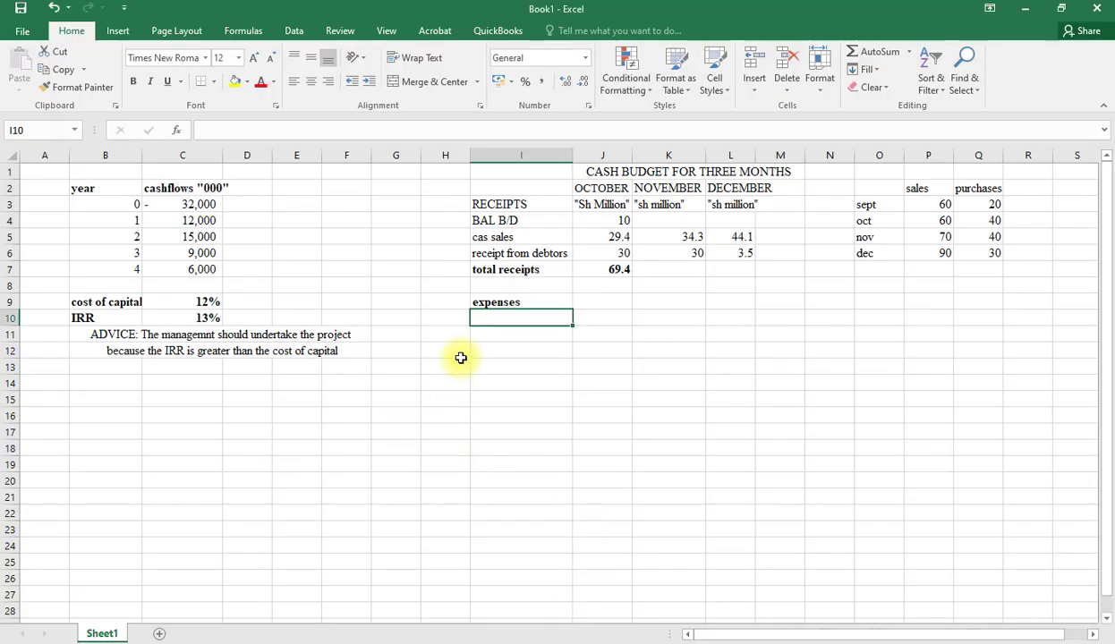
type("pu")
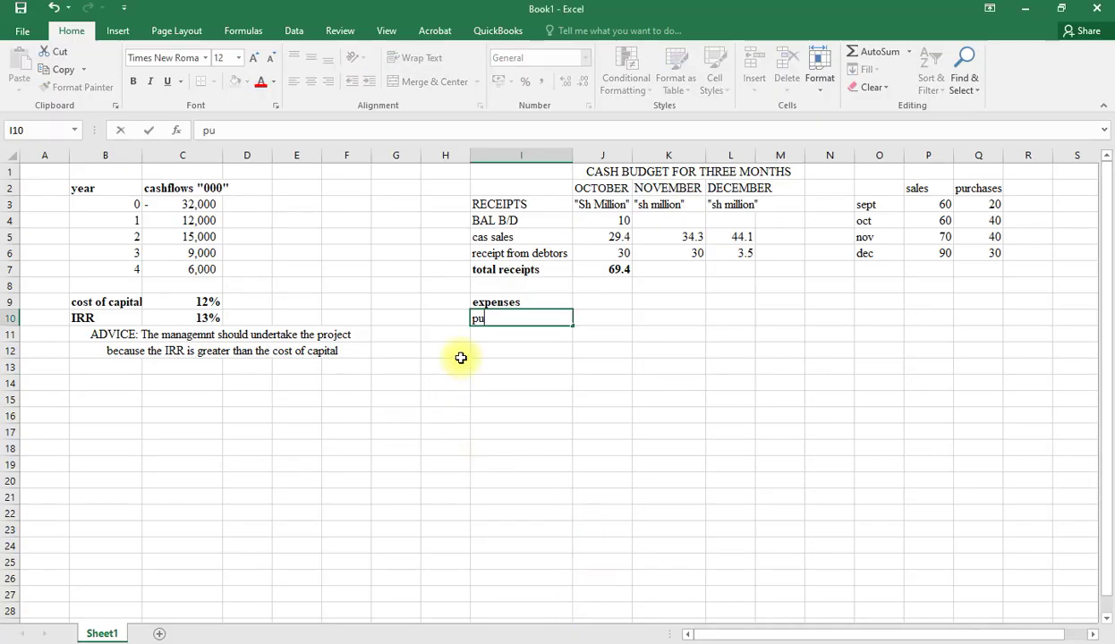
type("rchases")
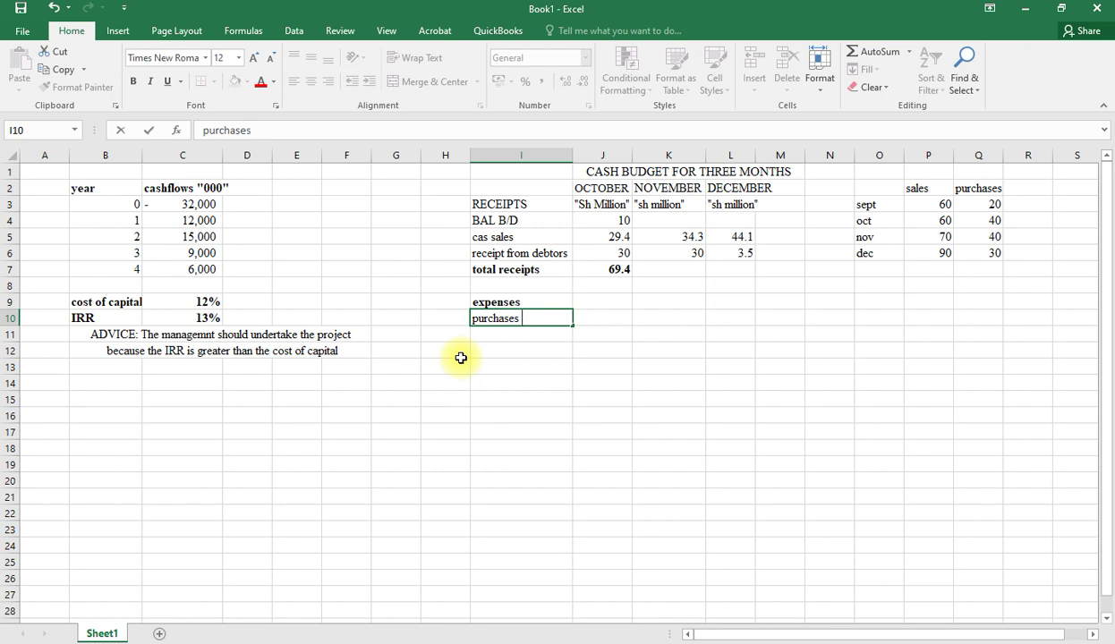
type(" of raw mater")
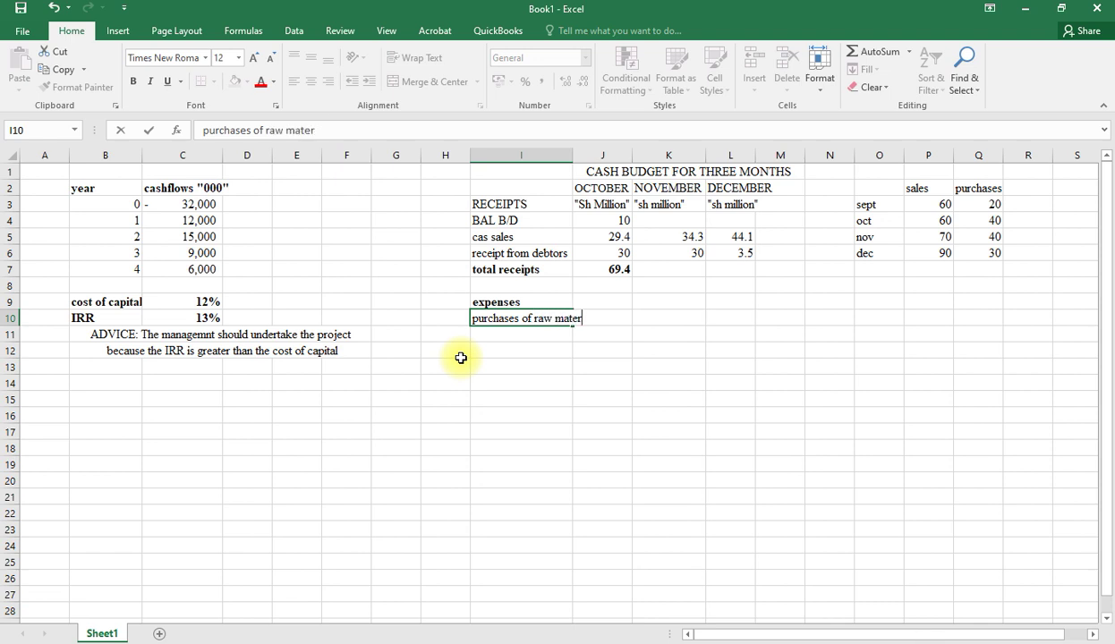
type("ial")
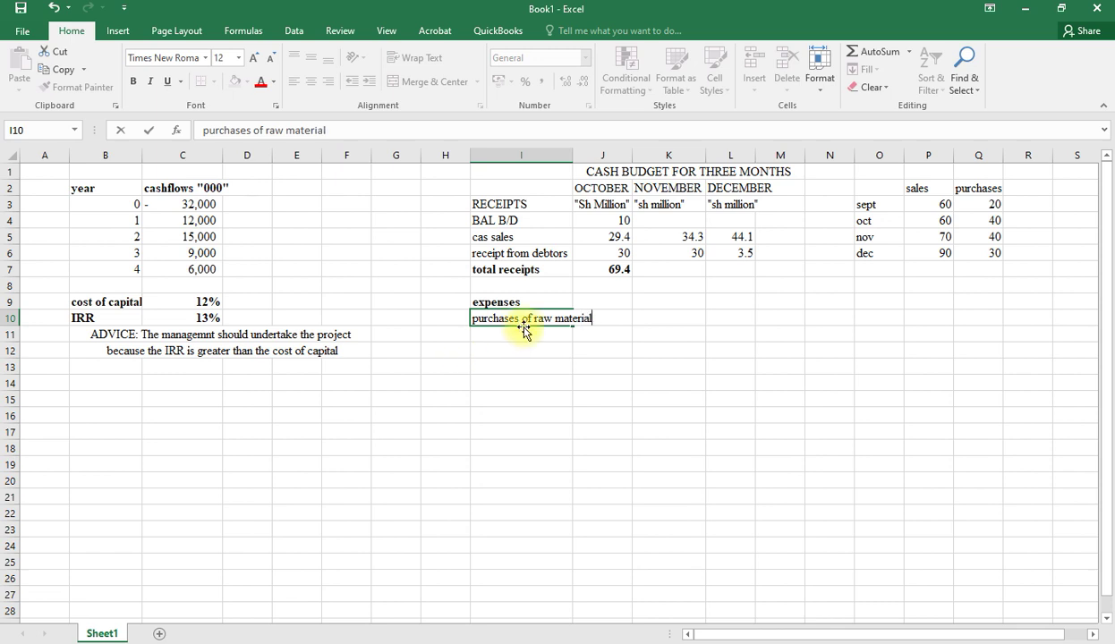
key("ctrl+Return")
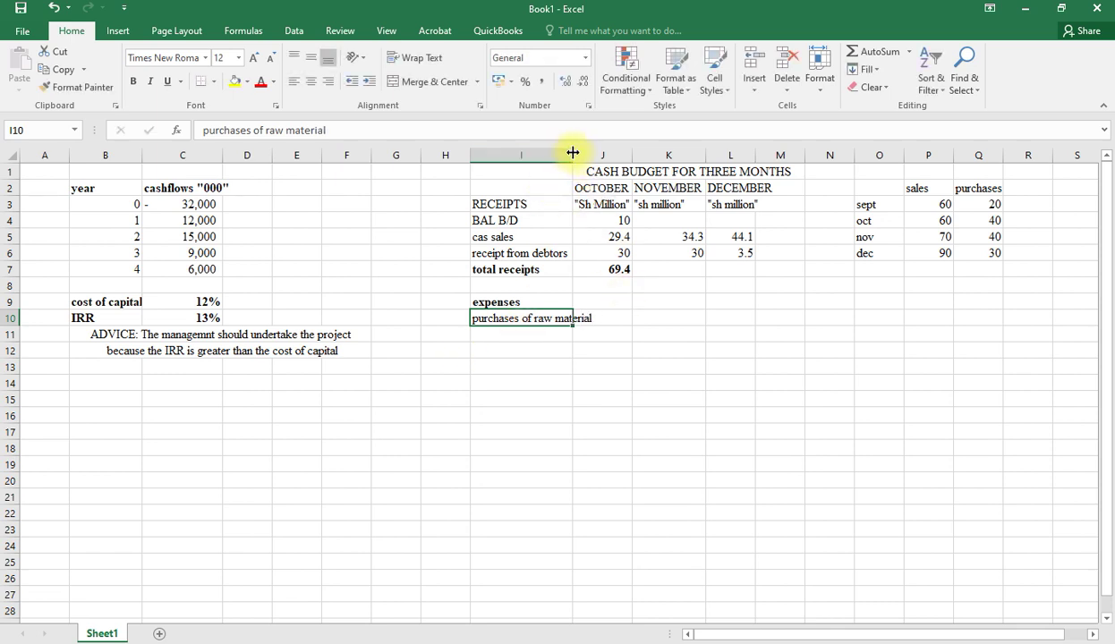
double_click(573, 154)
- Enter October–December purchases as =Q3, =Q4, =Q5, giving 20, 40 and 40
left_click(622, 317)
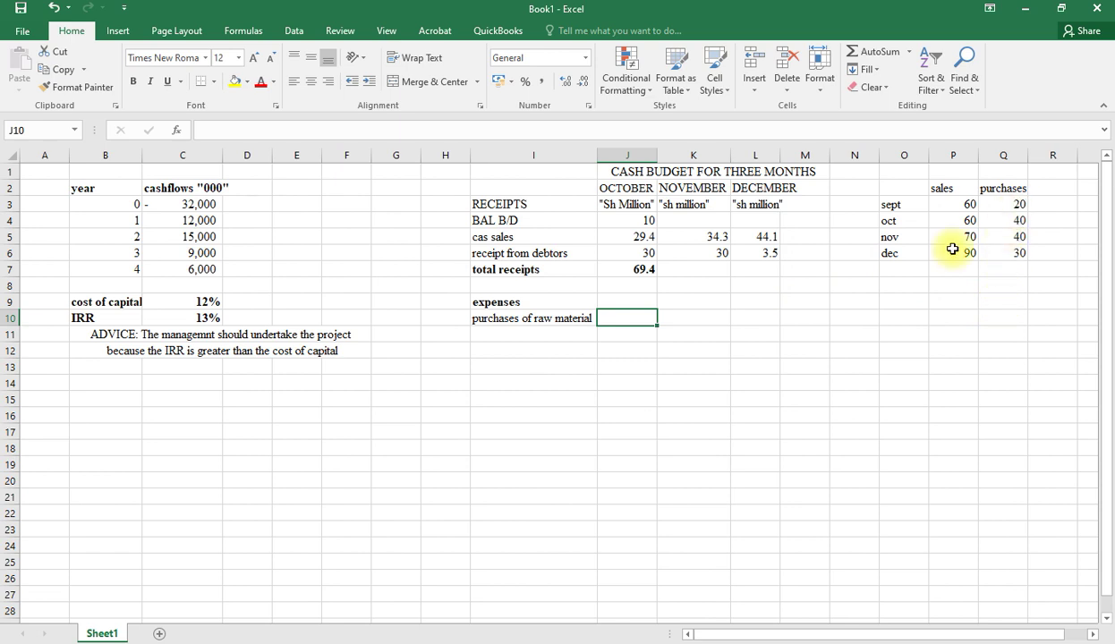
type("=")
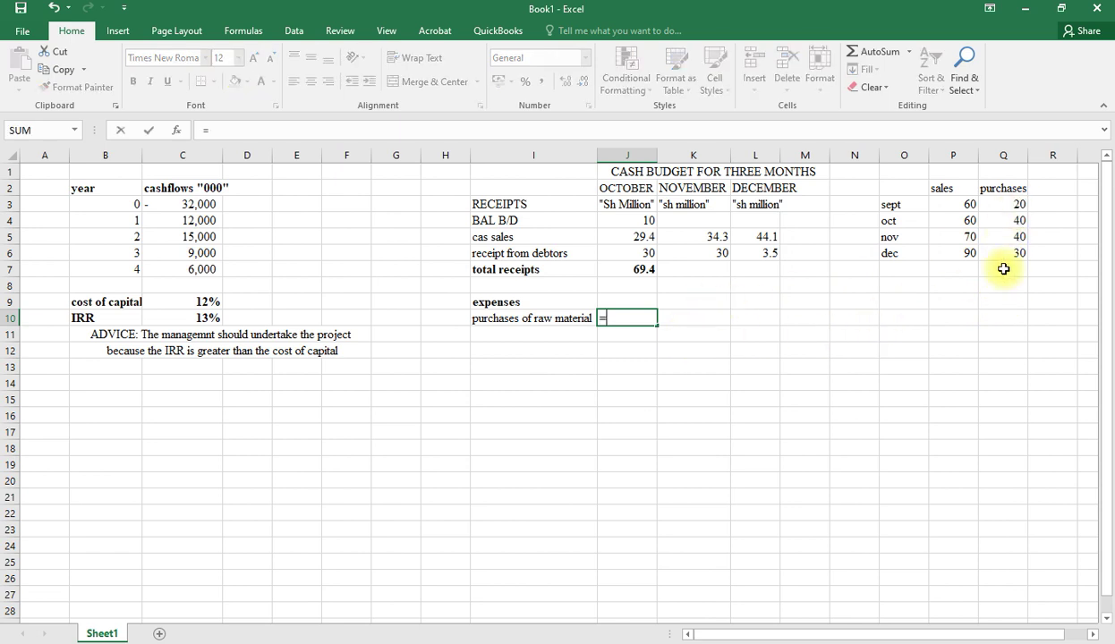
left_click(1021, 201)
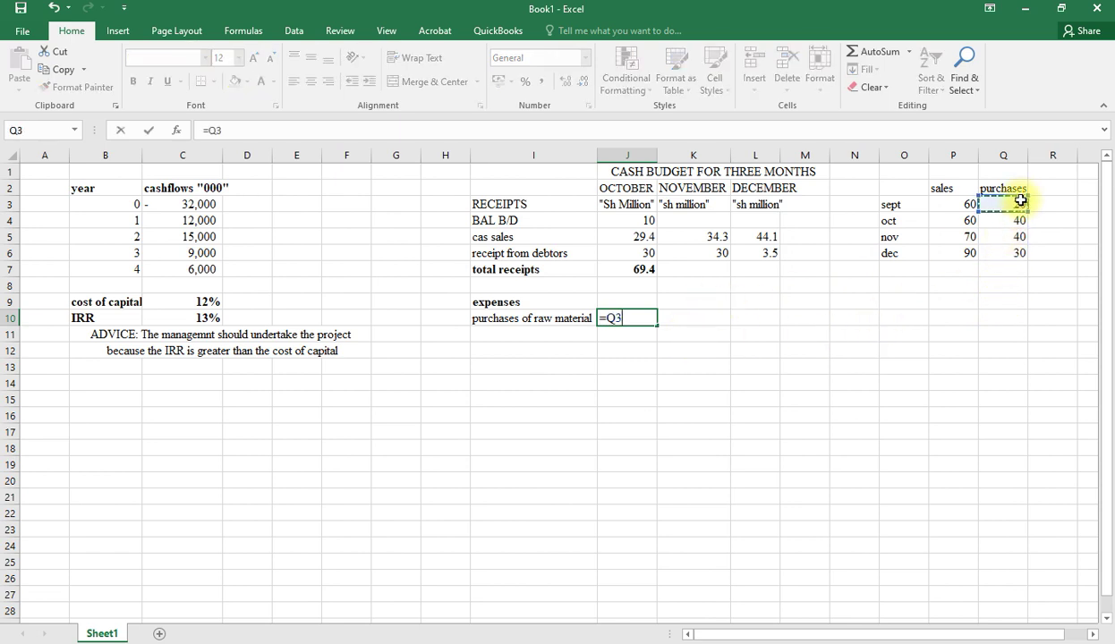
key("Tab")
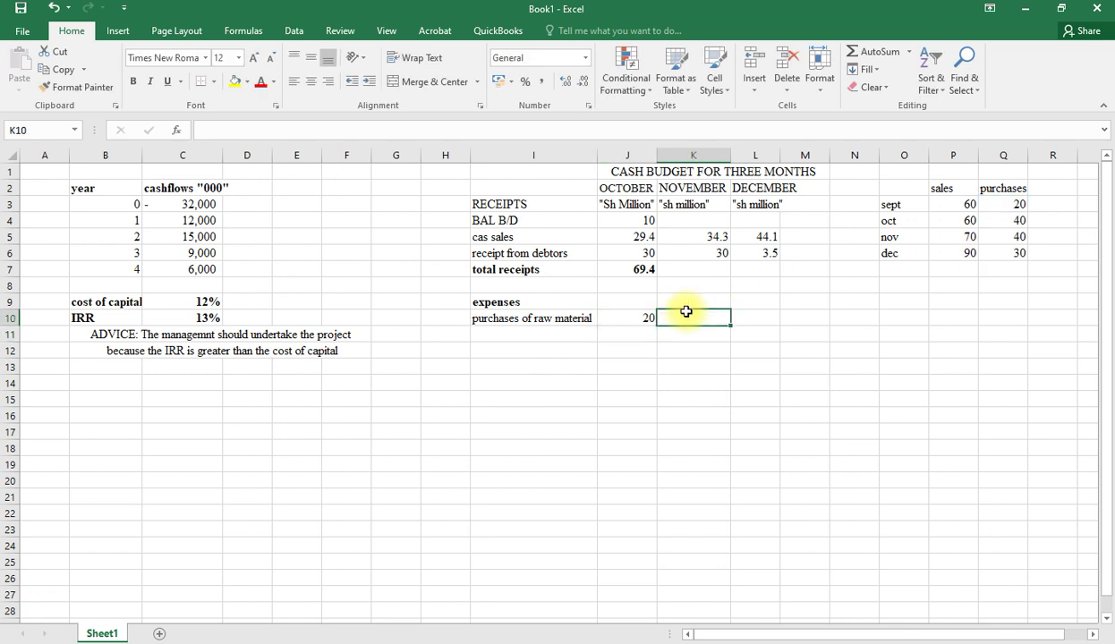
type("=")
left_click(1011, 220)
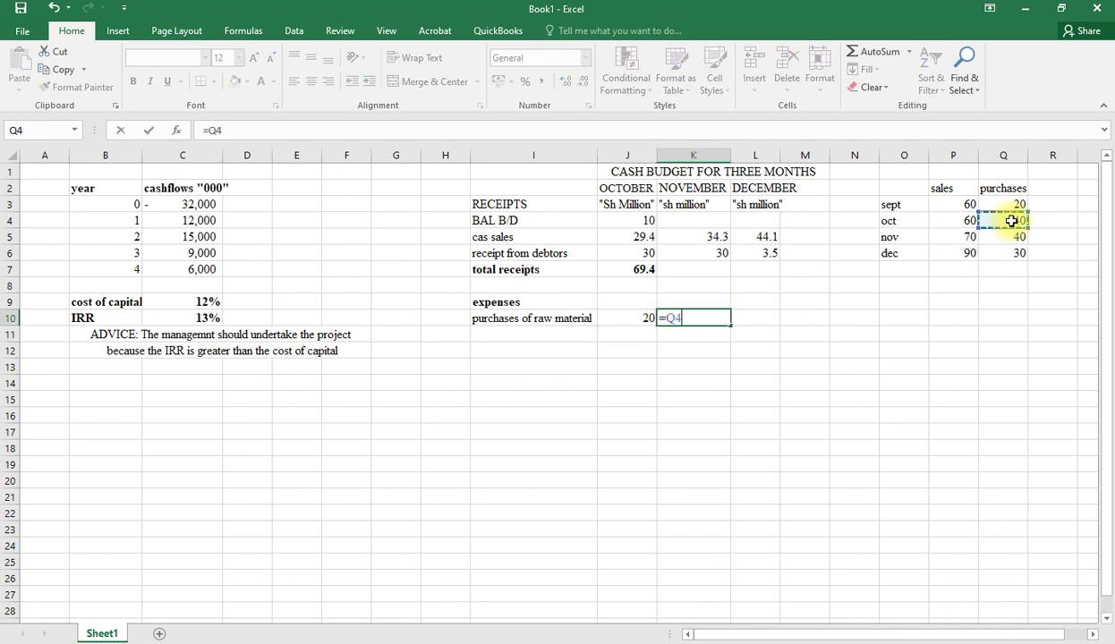
key("Tab")
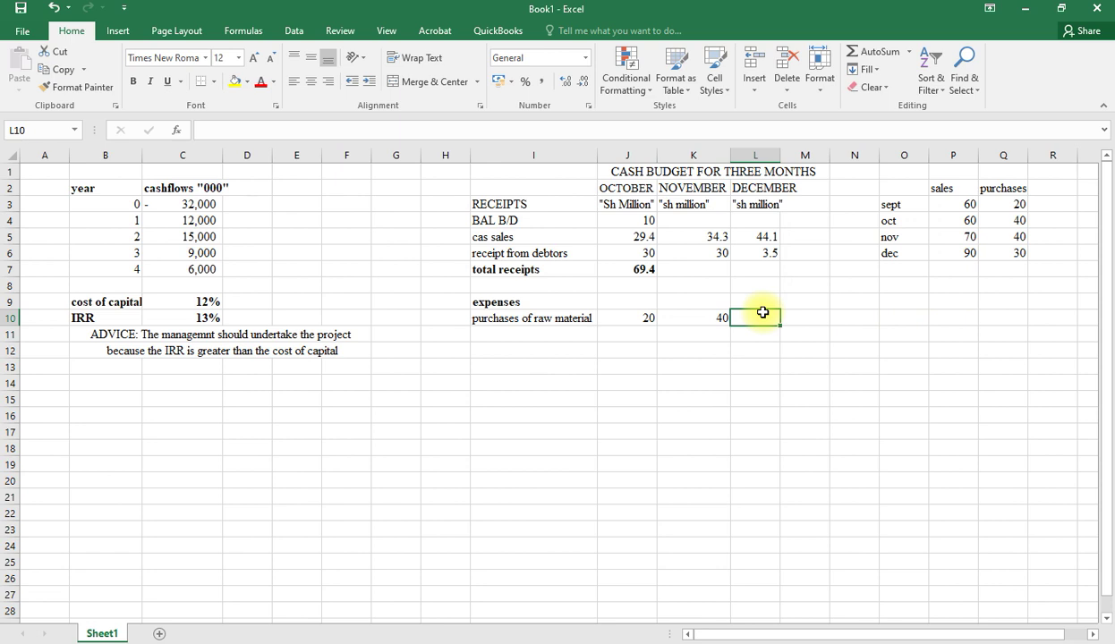
type("=")
left_click(1001, 238)
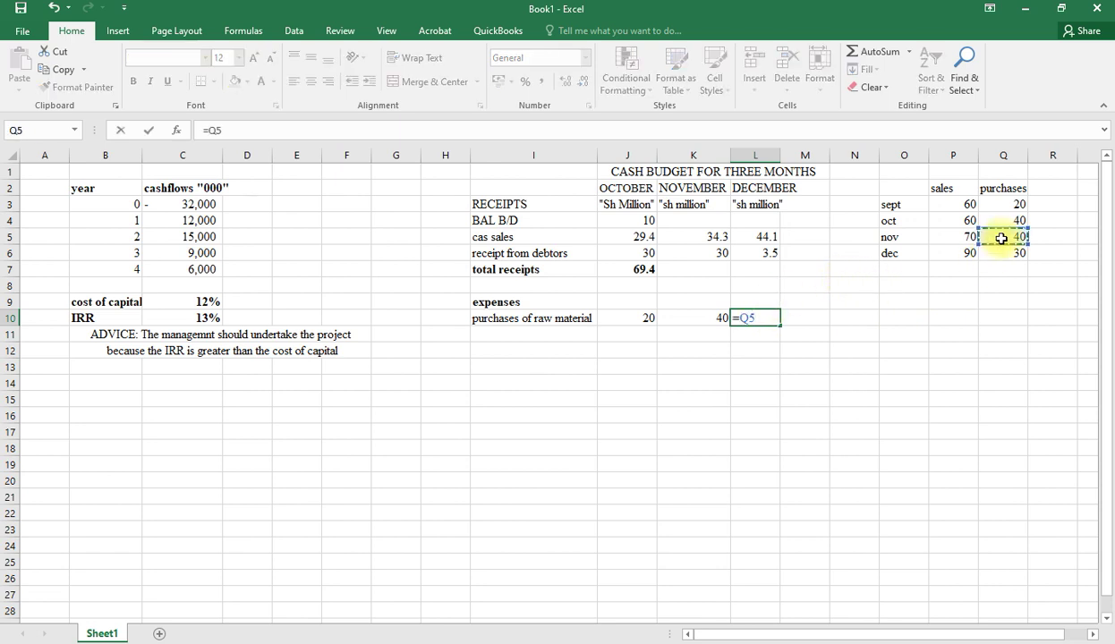
key("Return")
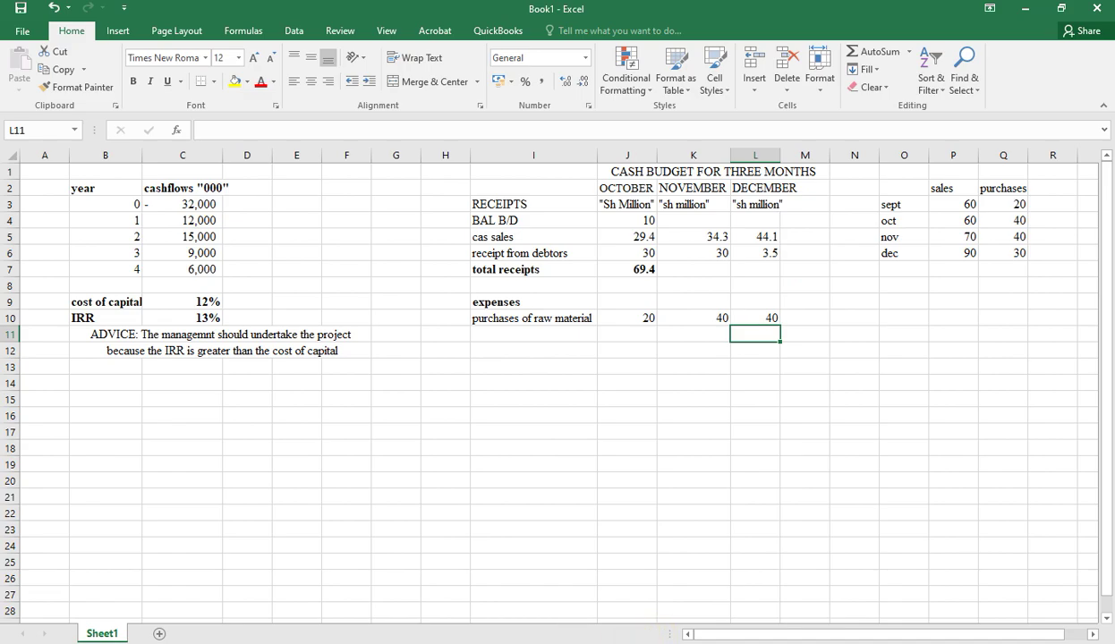
key("alt+Tab")
scroll(453, 583, "down", 6)
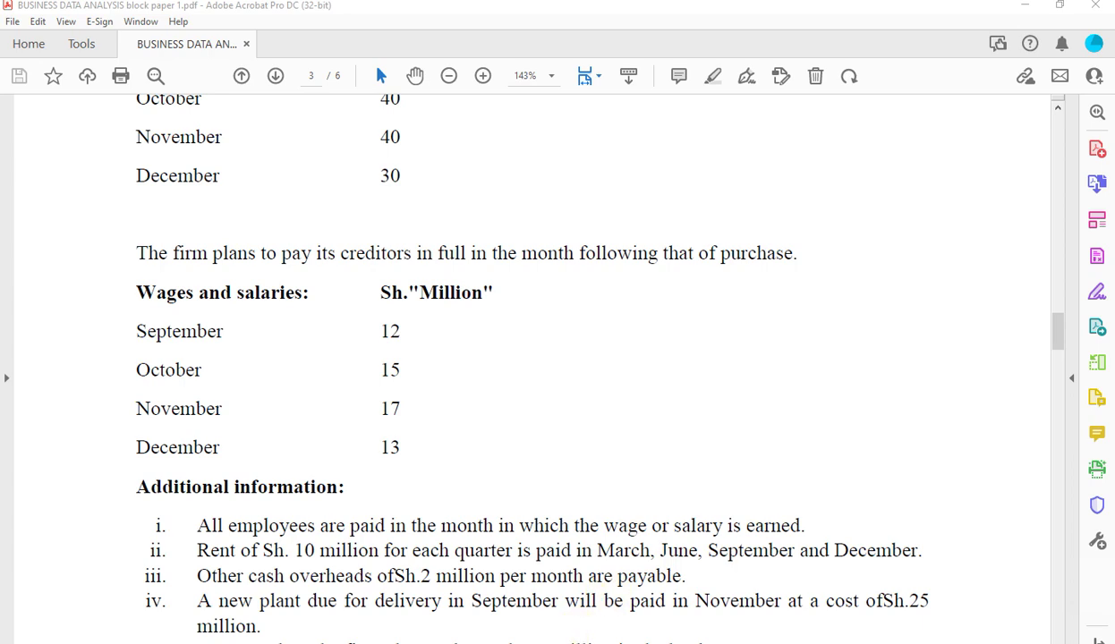
- Return from the PDF to the cash budget workbook
left_click(555, 614)
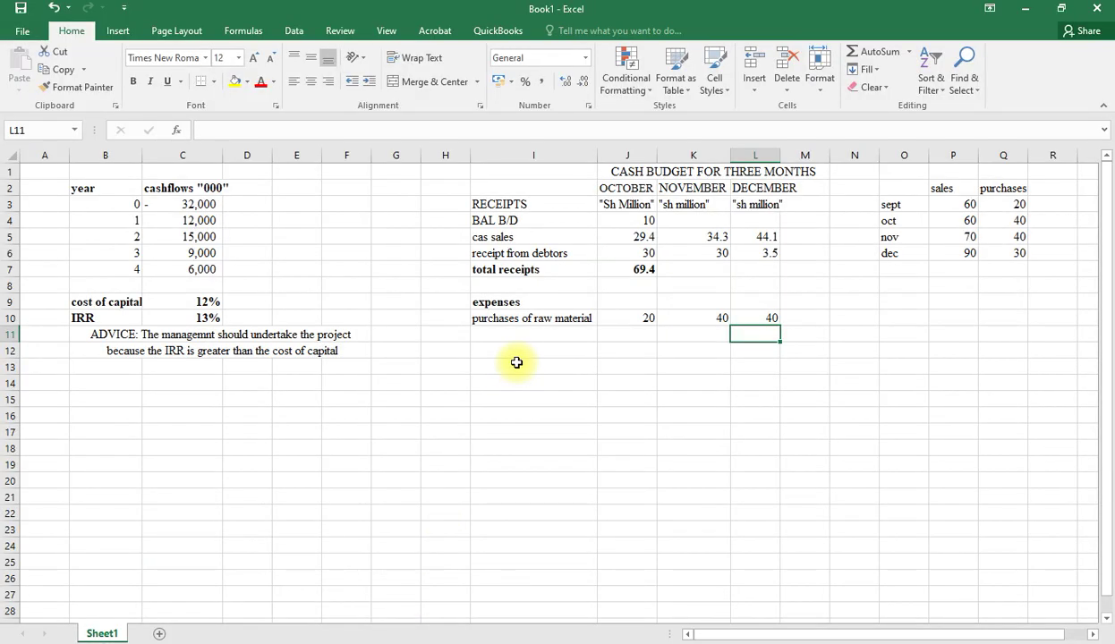
- Add the 'wages and salaries' label in I11 with October wages of 15
left_click(516, 334)
type("wag")
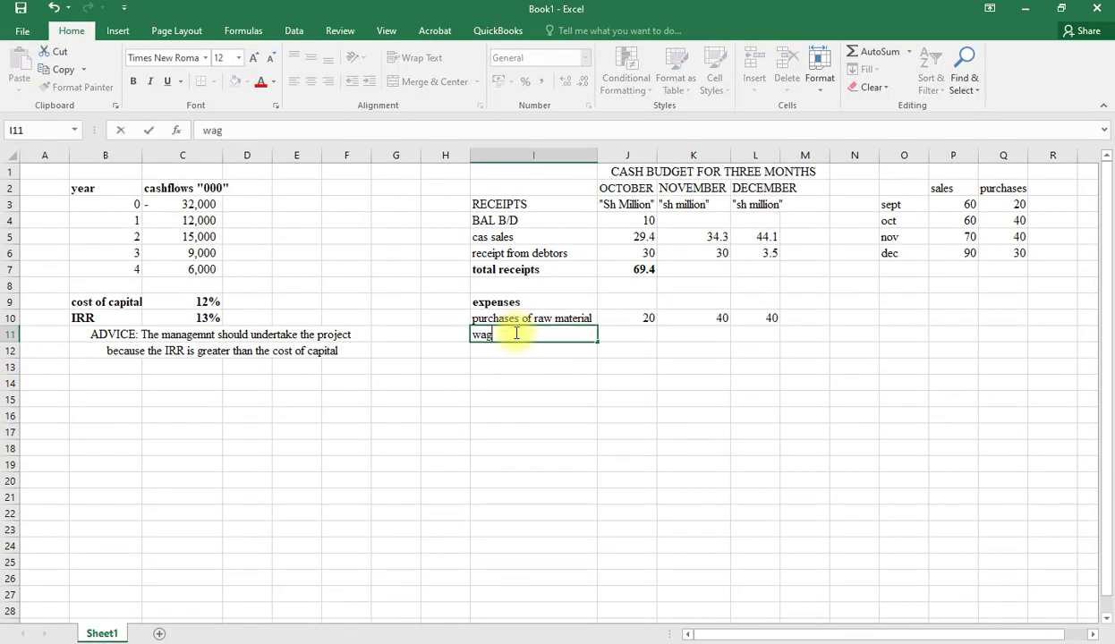
type("es and salaries")
left_click(628, 330)
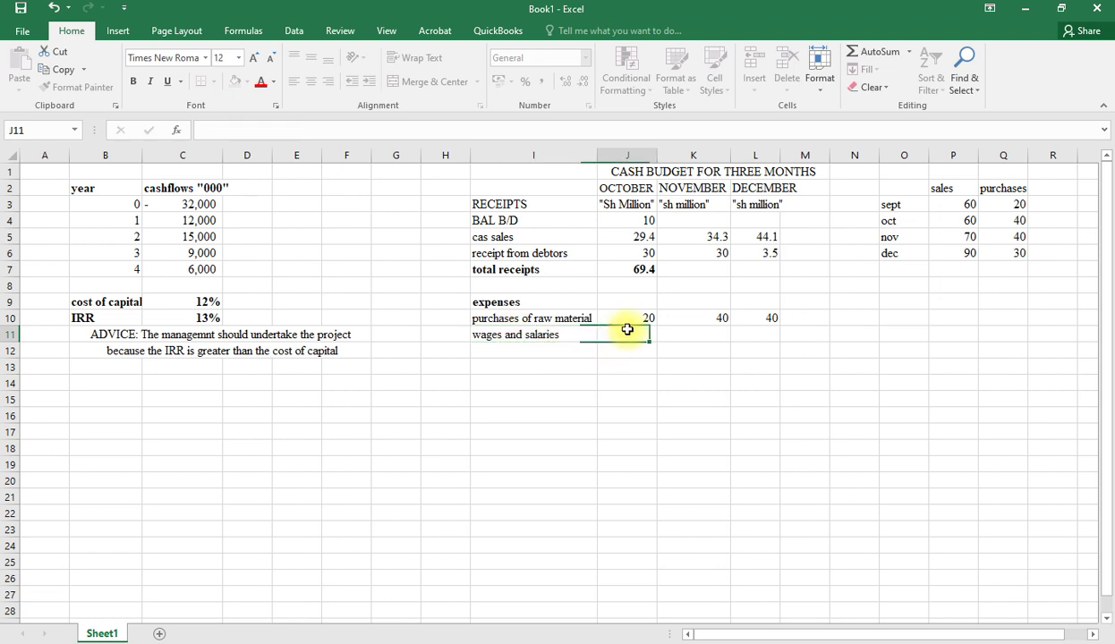
type("15")
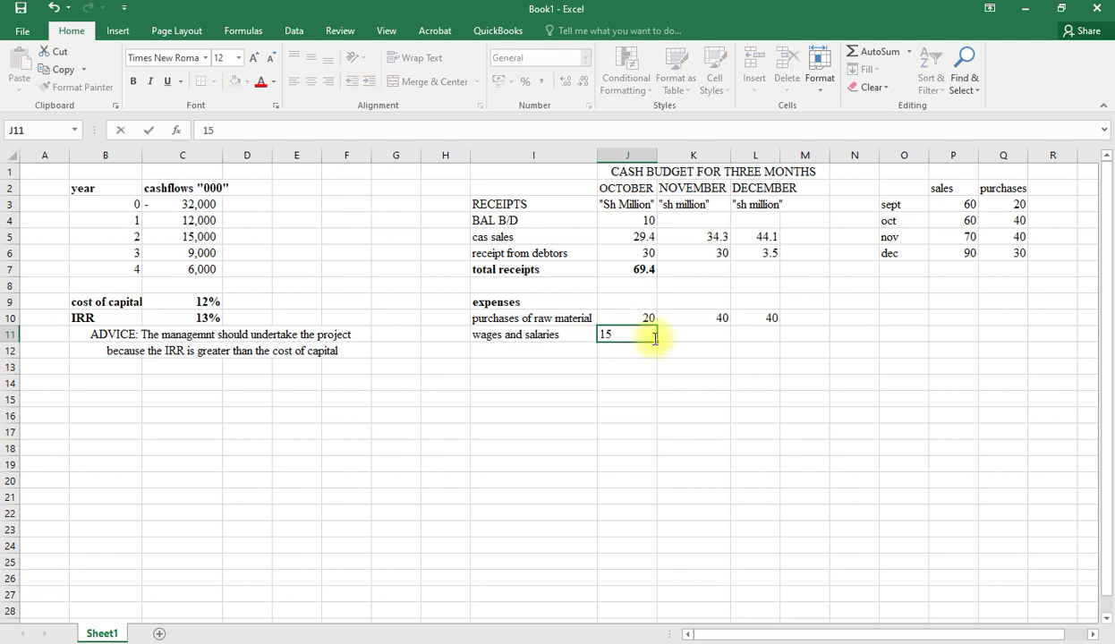
key("BackSpace")
key("BackSpace")
type("-15")
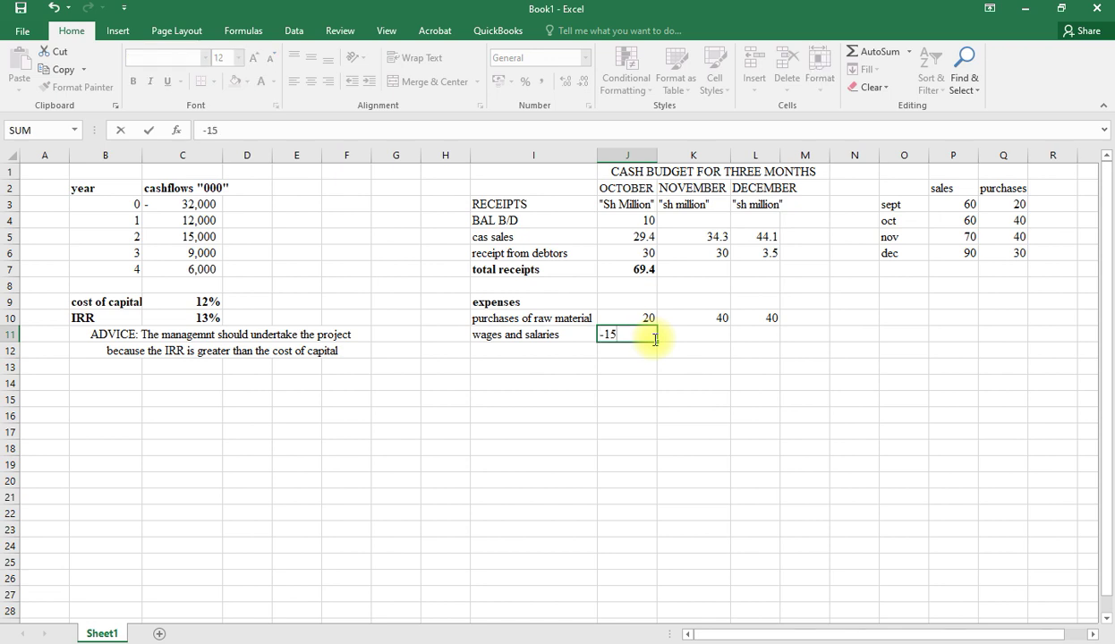
key("BackSpace")
key("BackSpace")
key("BackSpace")
type("=")
type("15")
left_click(694, 337)
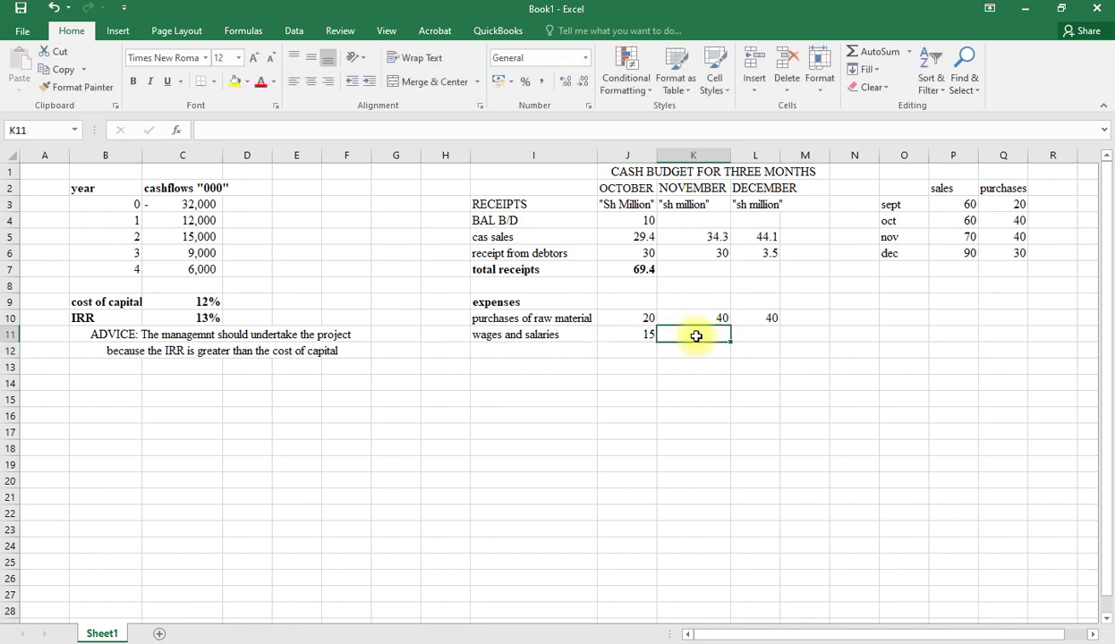
type("=")
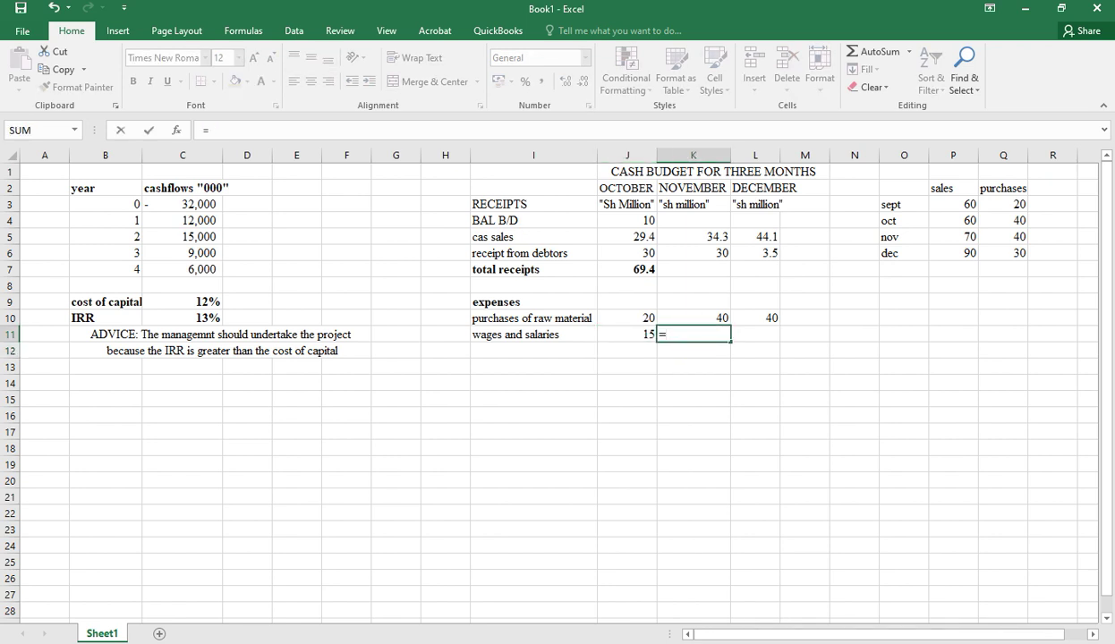
- Enter November and December wages of 17 and 13, checking the question paper
key("alt+Tab")
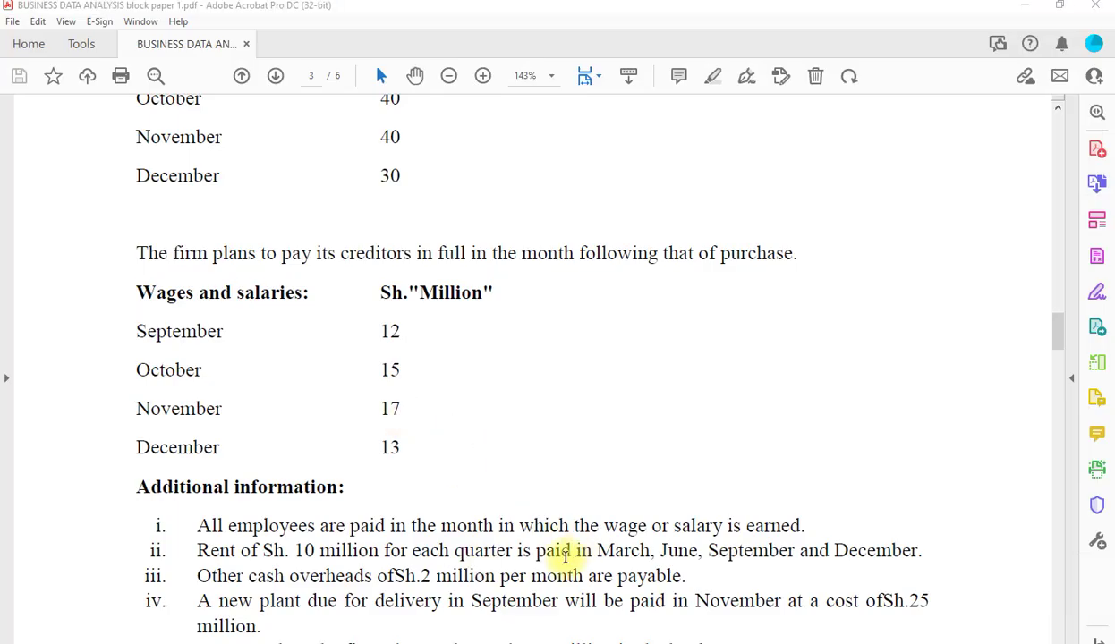
key("alt+Tab")
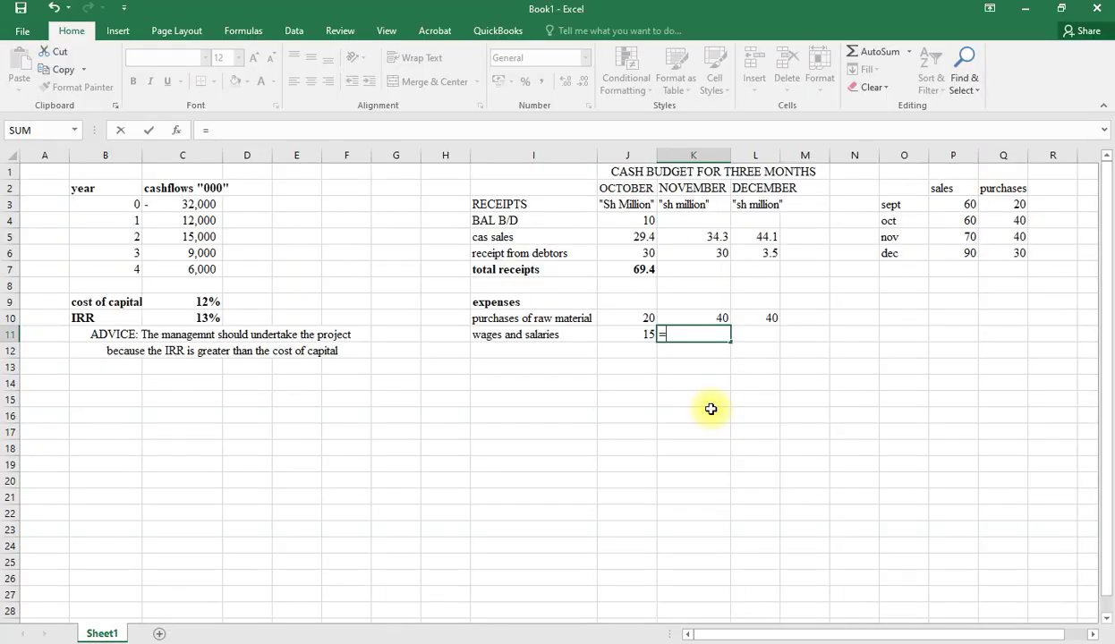
type("17")
left_click(762, 335)
type("=13")
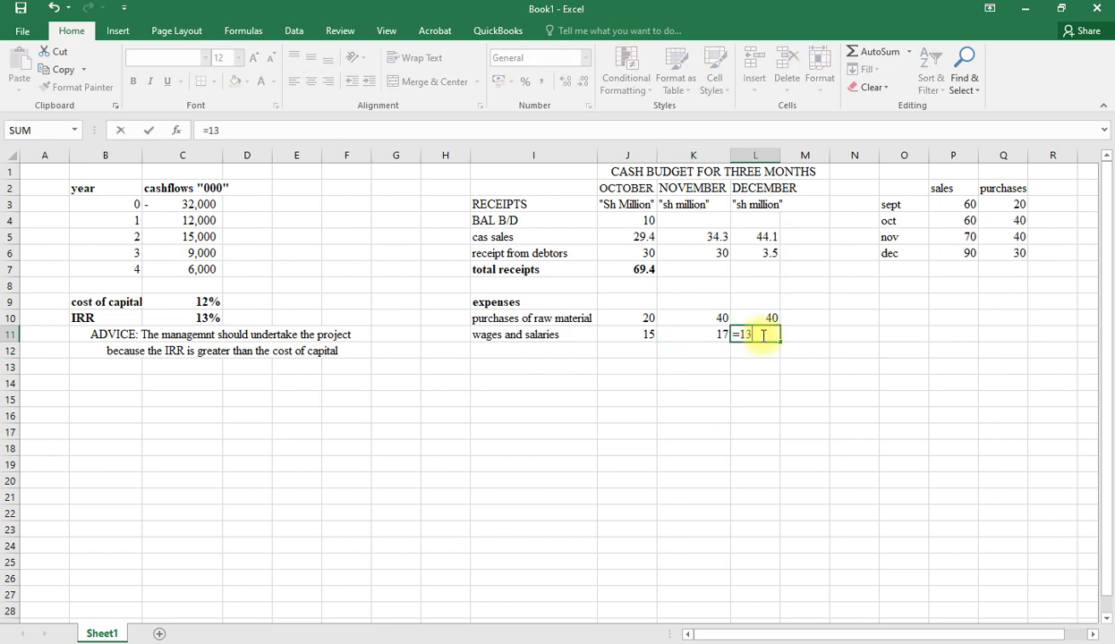
key("ctrl+Return")
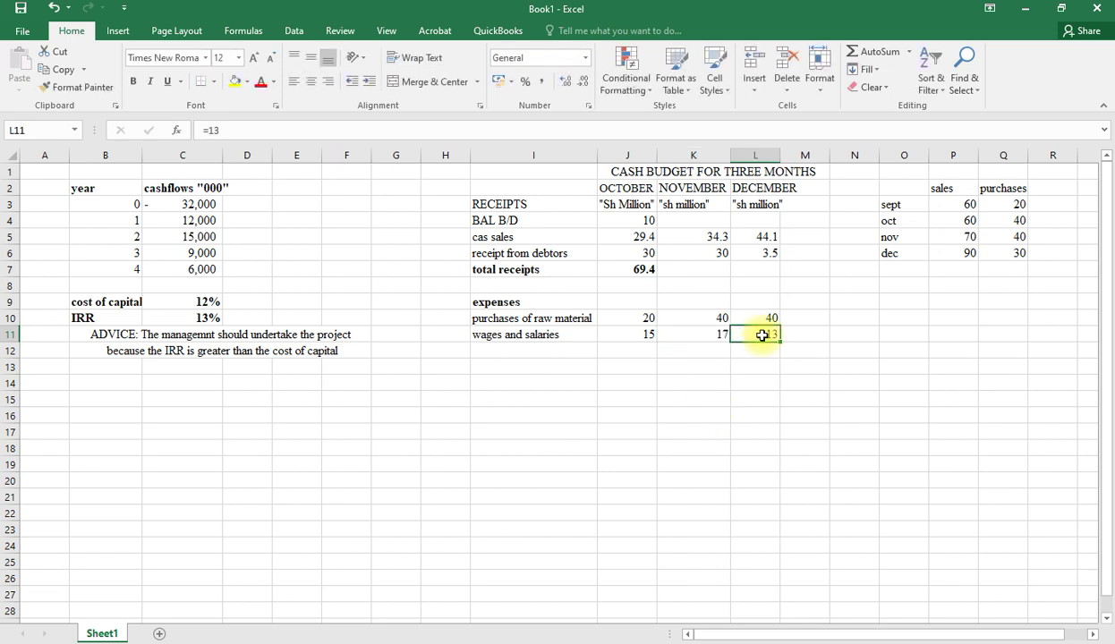
- Review the PDF's additional information on rent, overheads, new plant and opening cash
key("alt+Tab")
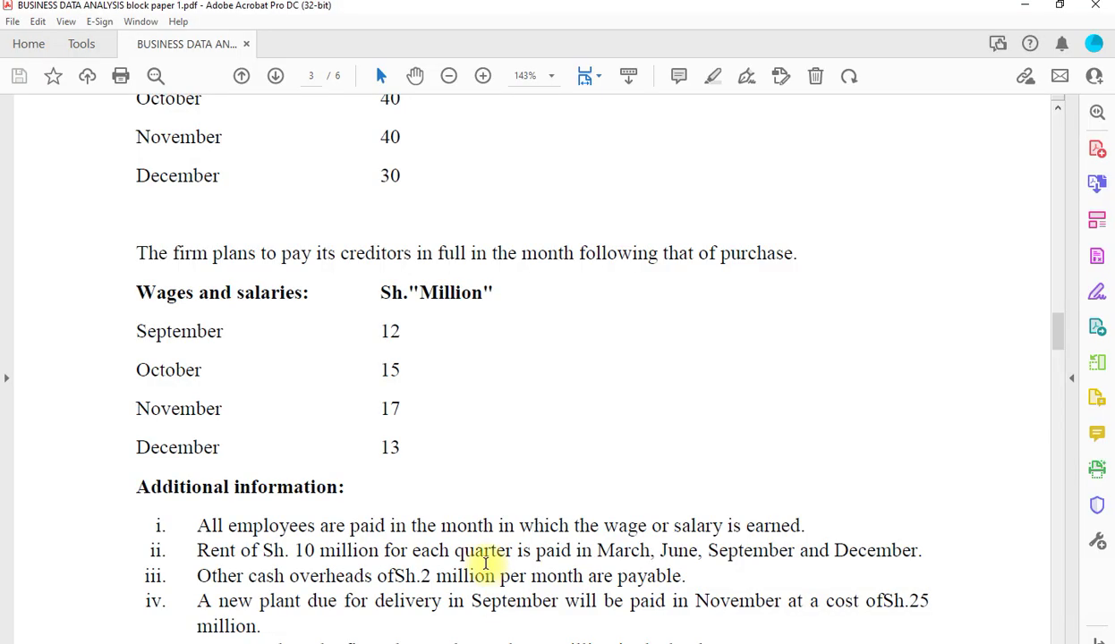
scroll(486, 563, "down", 3)
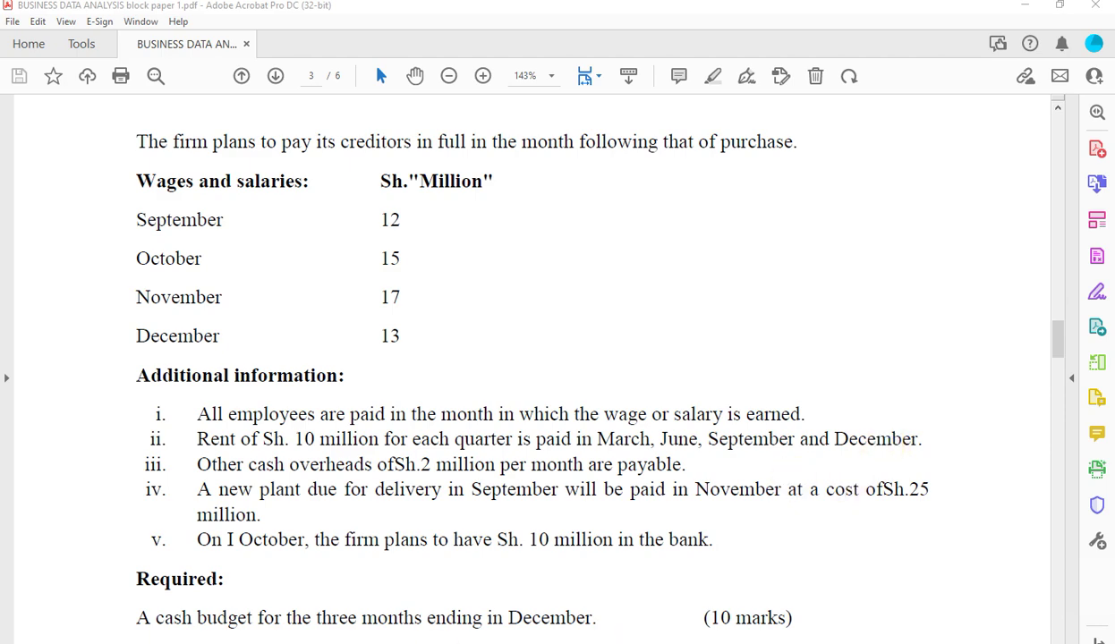
key("alt+Tab")
left_click(518, 349)
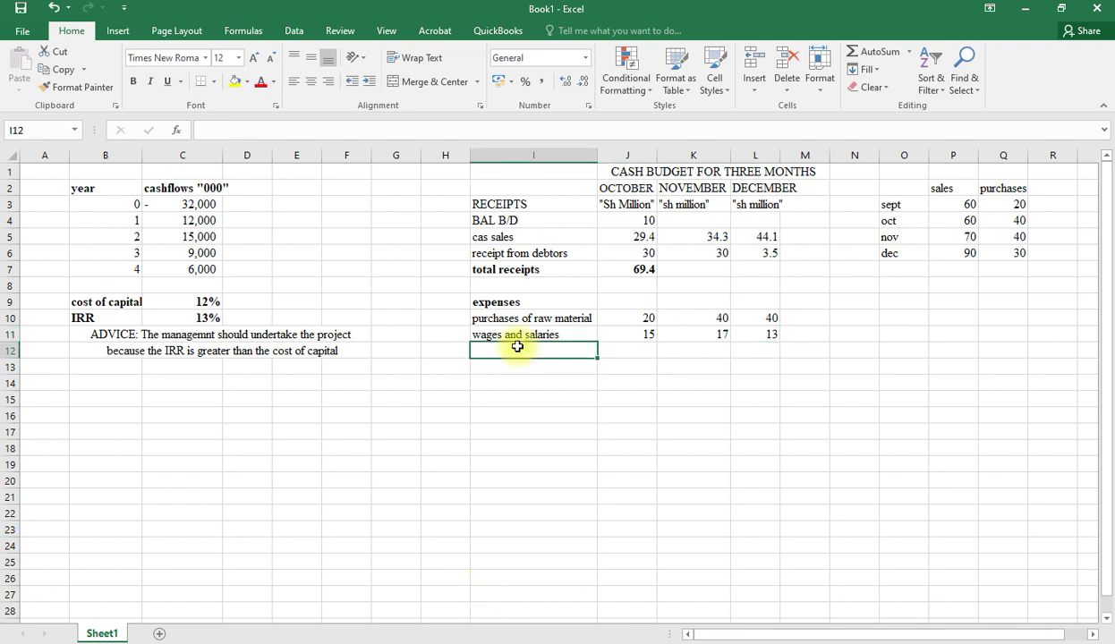
- Add a 'rent' expense row in I12 with 10 under December
type("rent")
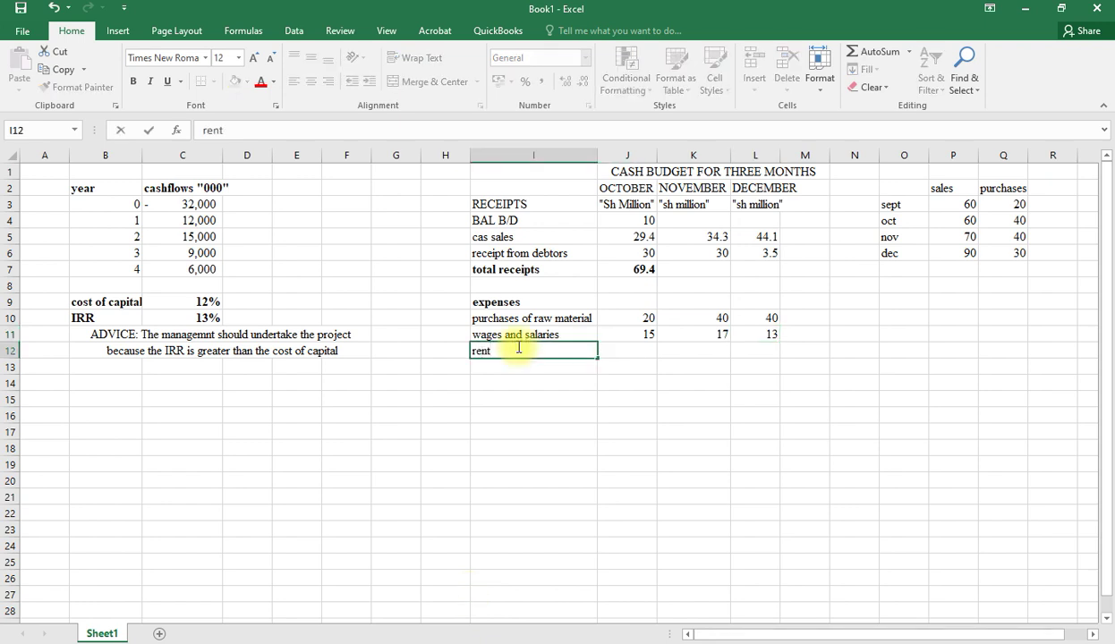
key("Right")
key("Right")
key("Right")
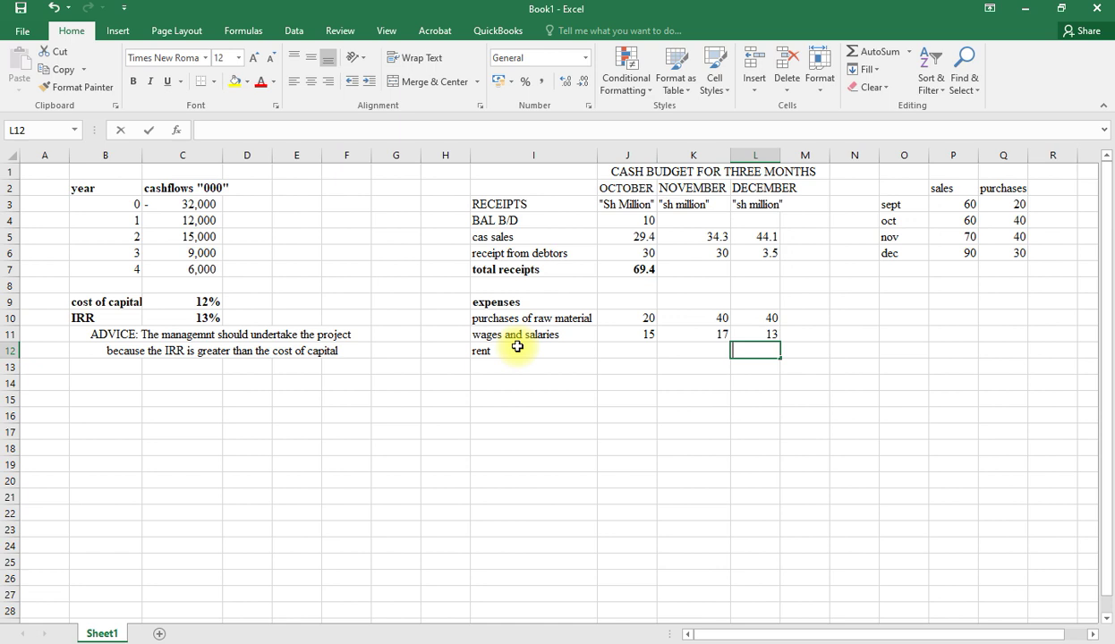
type("1010")
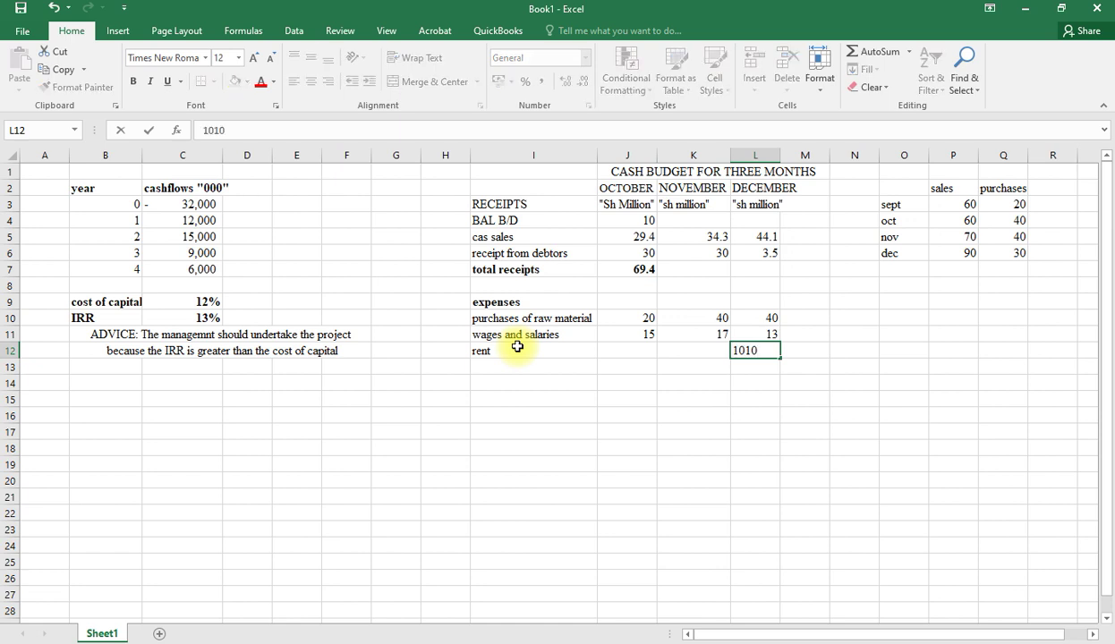
key("BackSpace")
key("BackSpace")
key("BackSpace")
key("BackSpace")
type("=")
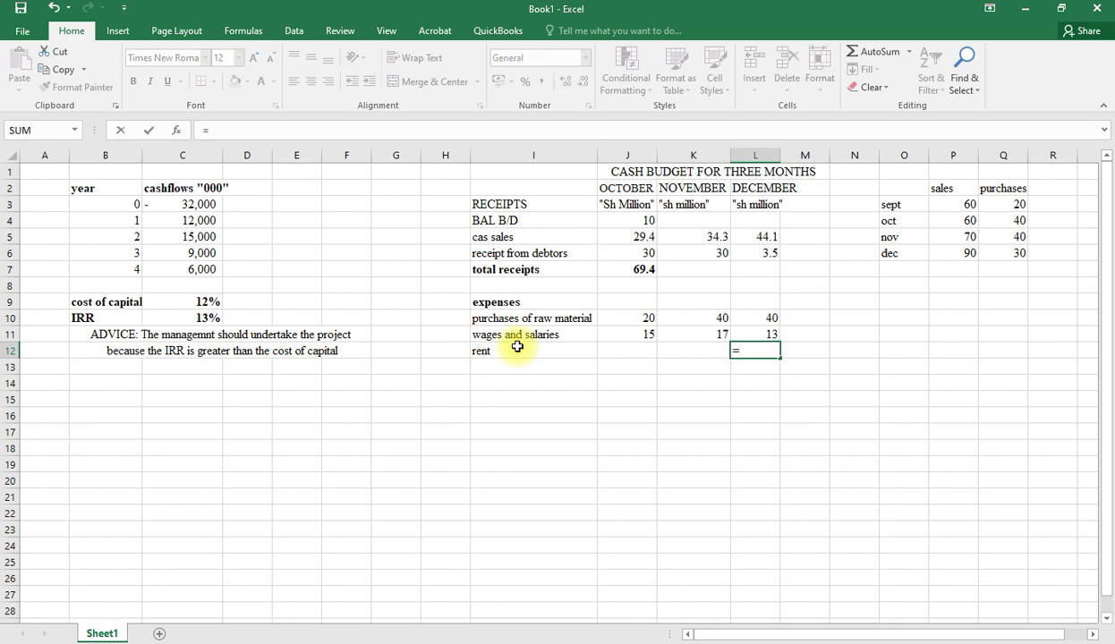
type("10")
key("ctrl+Return")
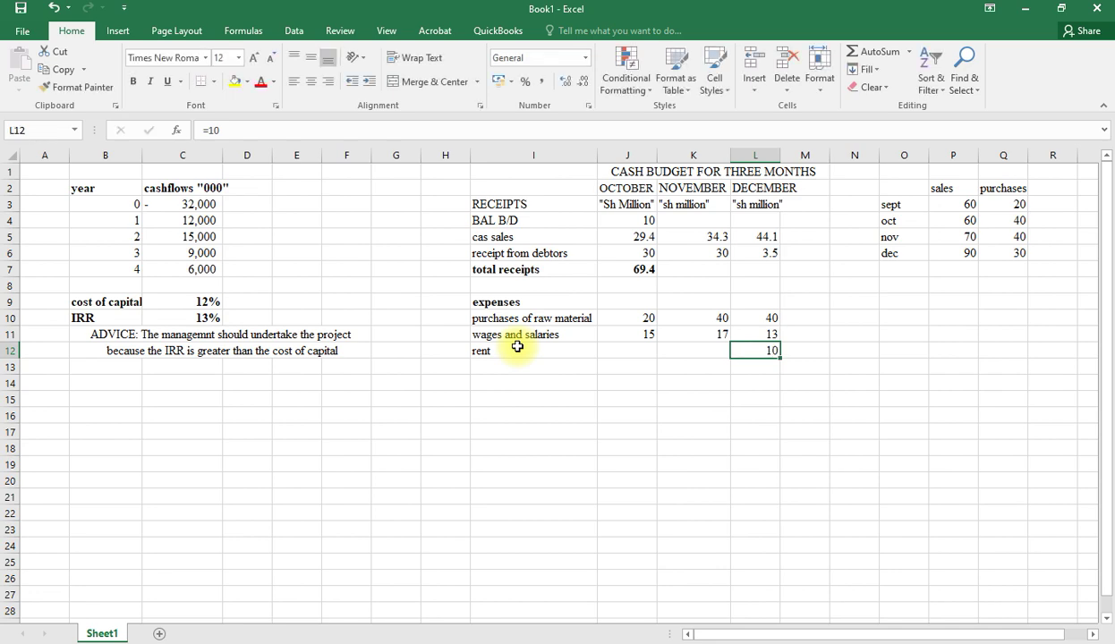
key("alt+Tab")
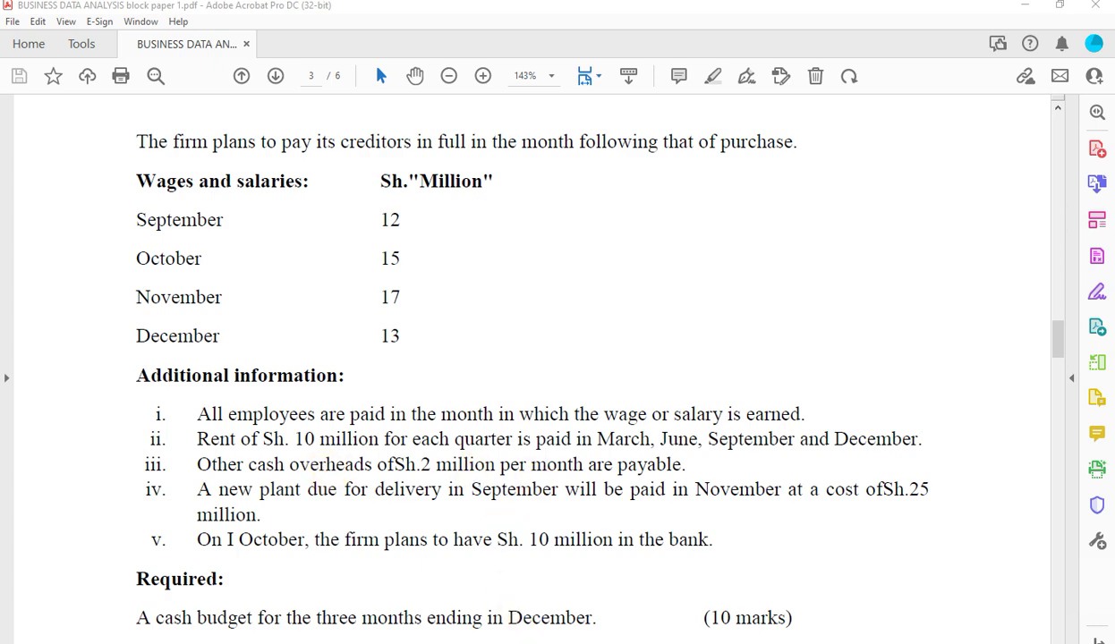
- Add an 'overheads' row with 2 for October, November and December, then check the question paper
key("alt+Tab")
left_click(526, 370)
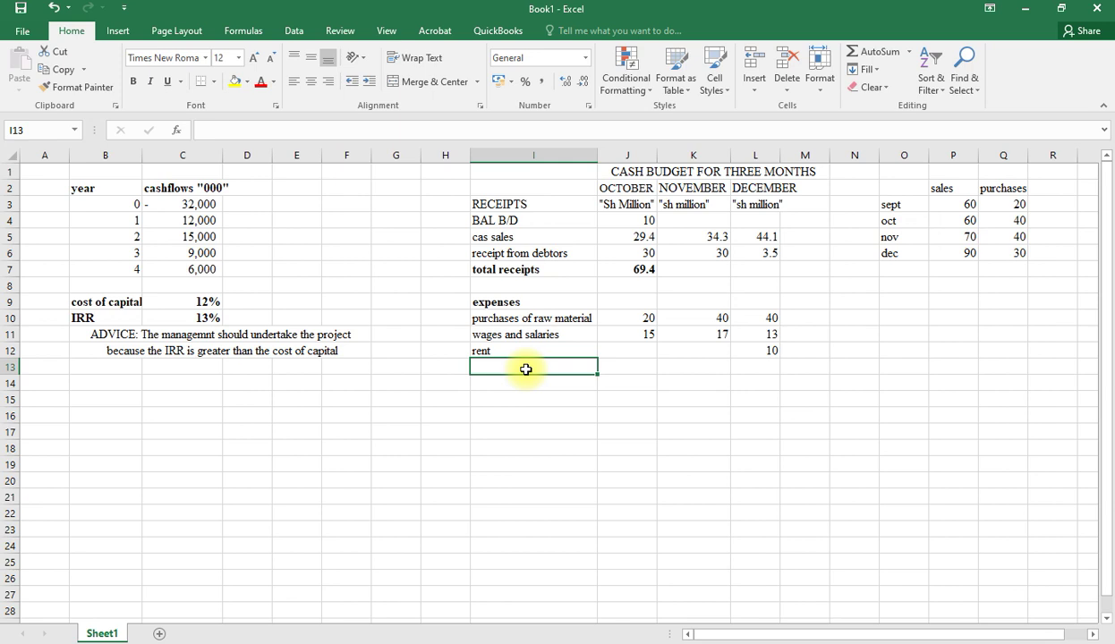
type("overheads")
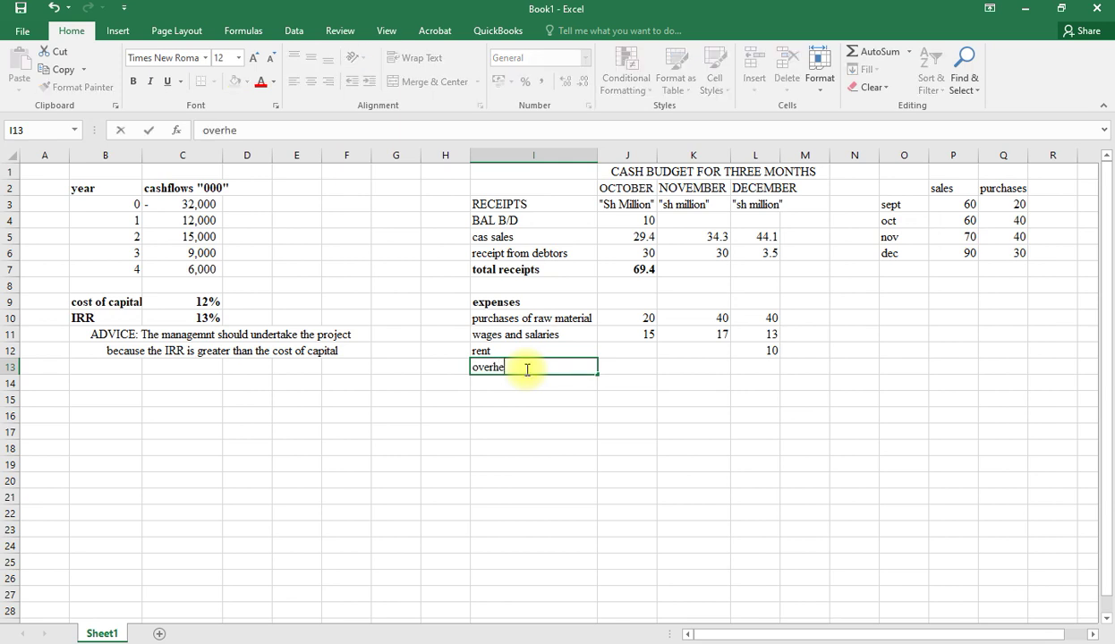
left_click(630, 369)
type("=2")
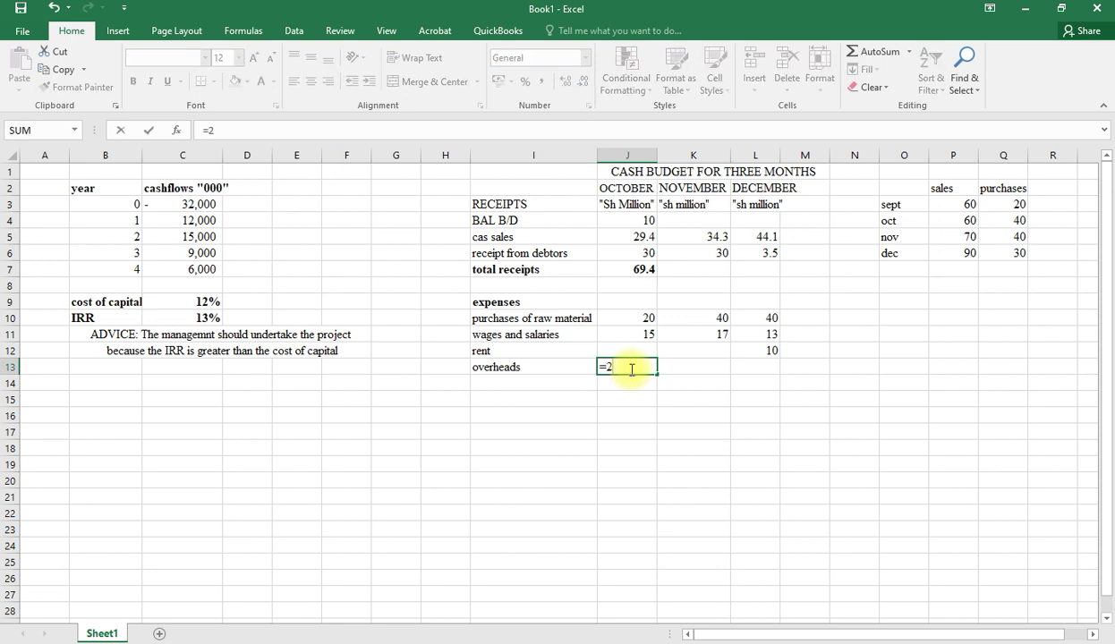
key("ctrl+Return")
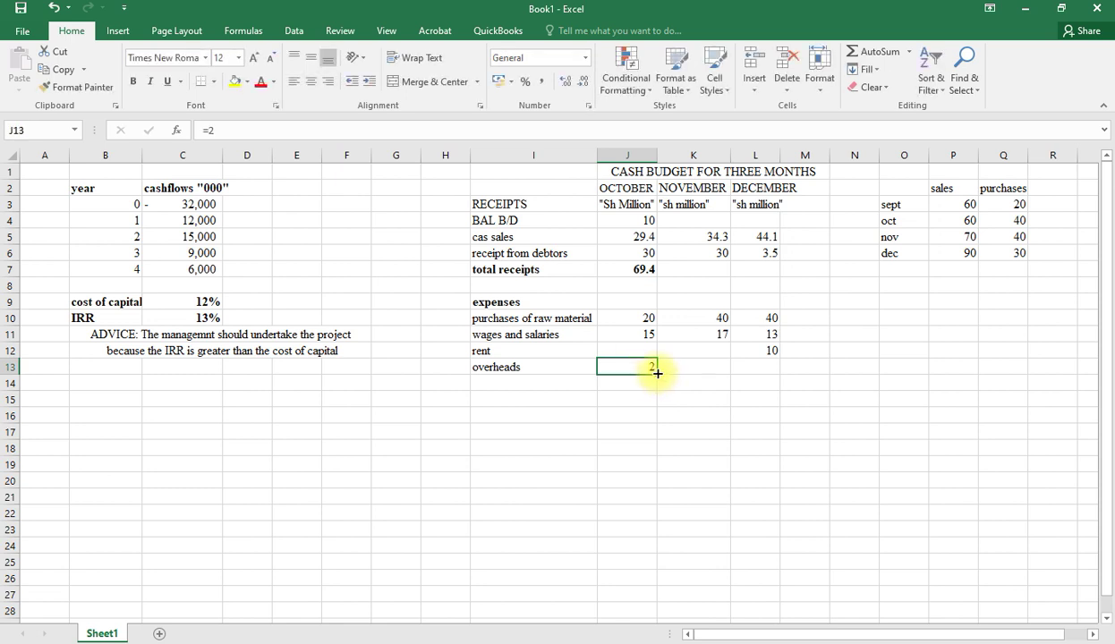
left_click_drag(658, 372, 769, 368)
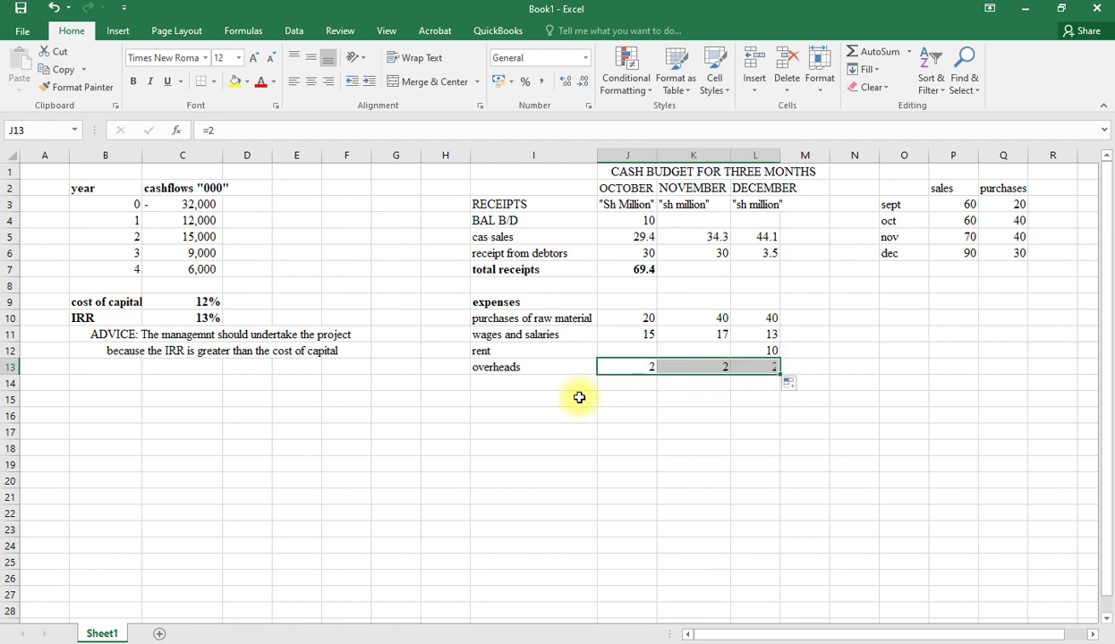
left_click(526, 382)
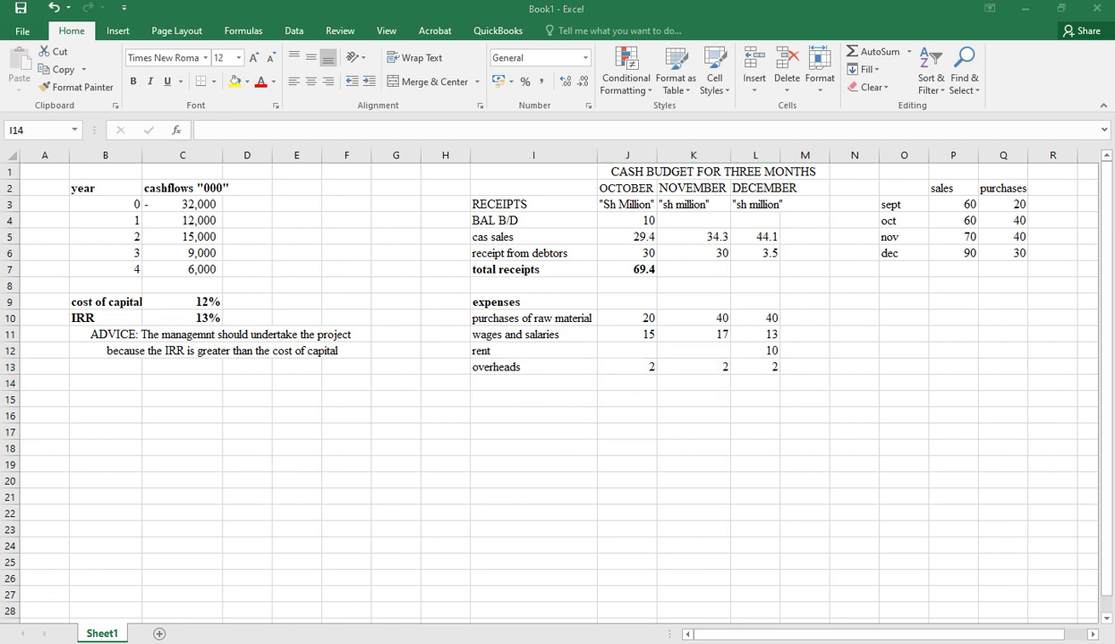
key("alt+Tab")
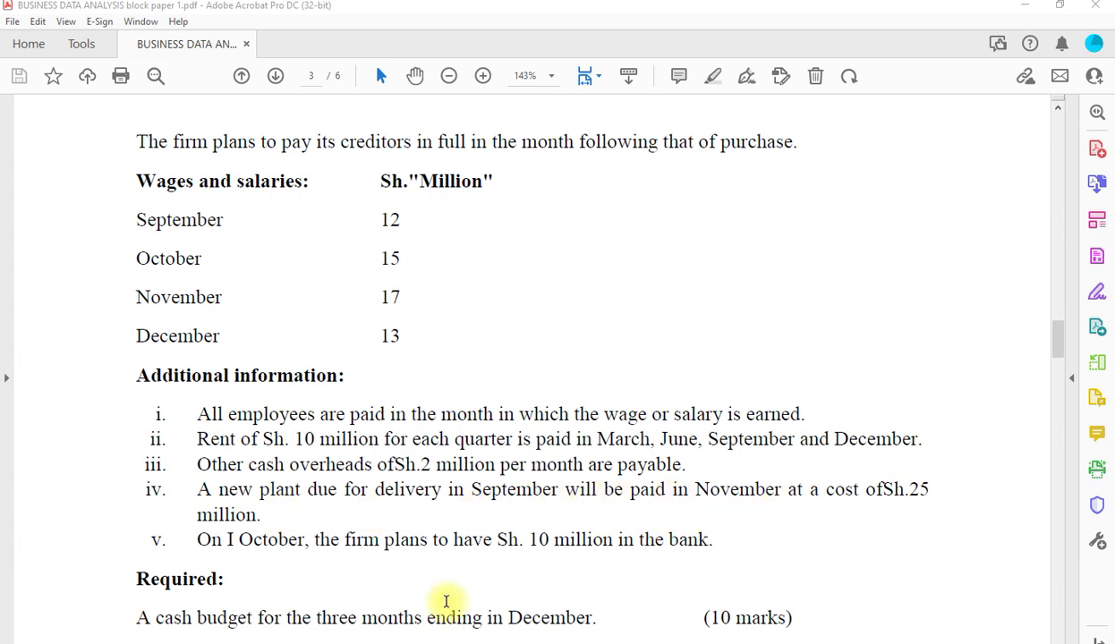
key("alt+Tab")
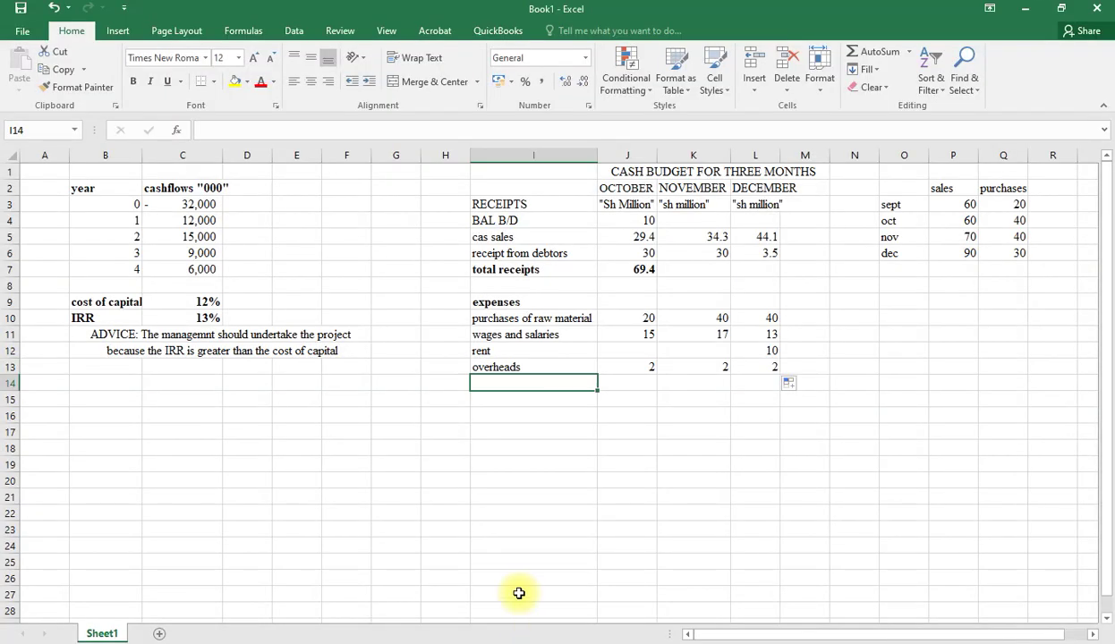
- Add a 'plant purchased' row with 25 under November, then review the exam paper's additional information
type("pla")
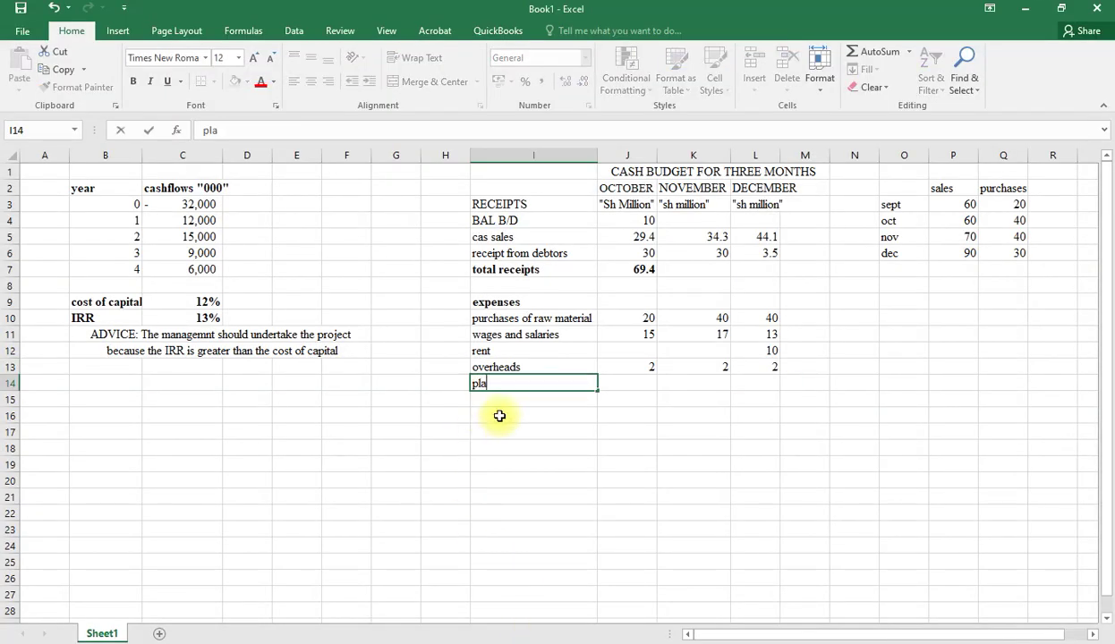
type("nt purchased")
key("ctrl+Return")
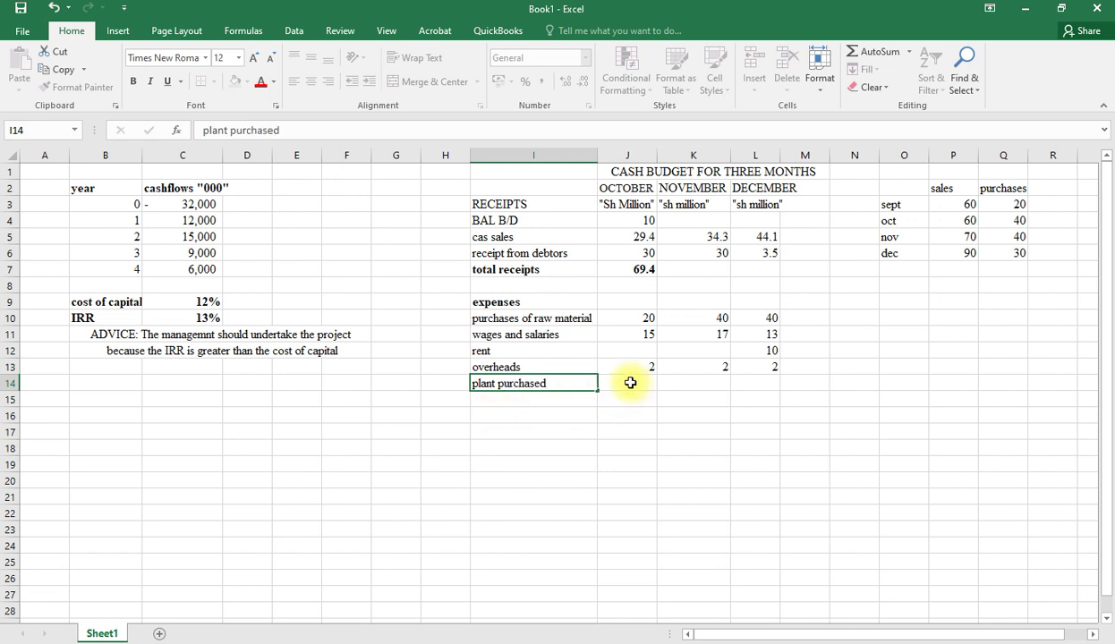
left_click(630, 384)
left_click(678, 384)
type("25")
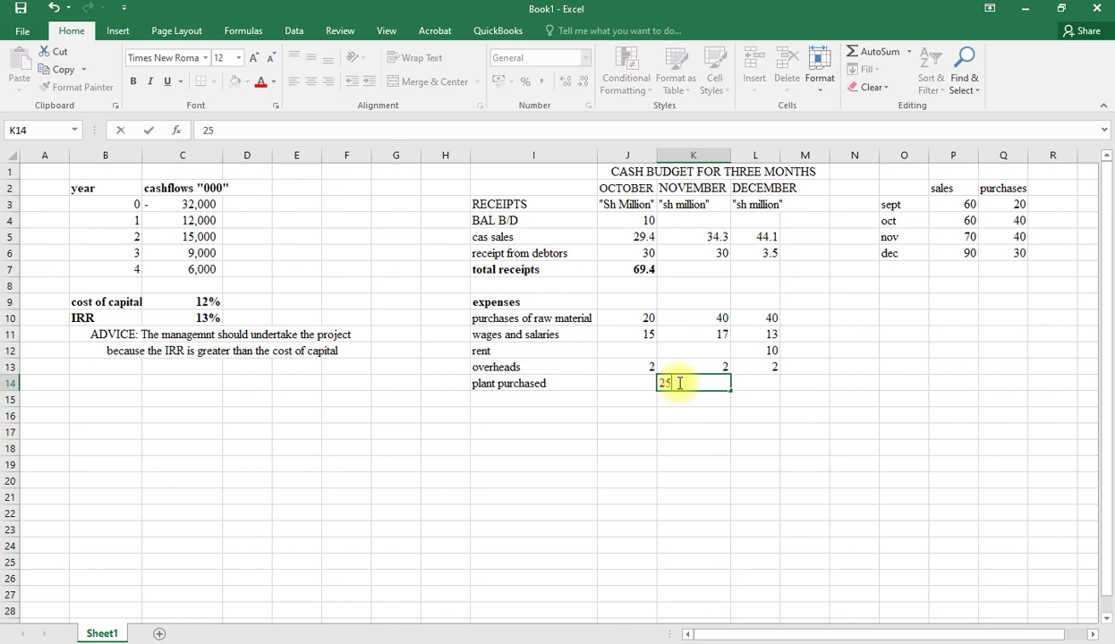
key("Home")
type("=")
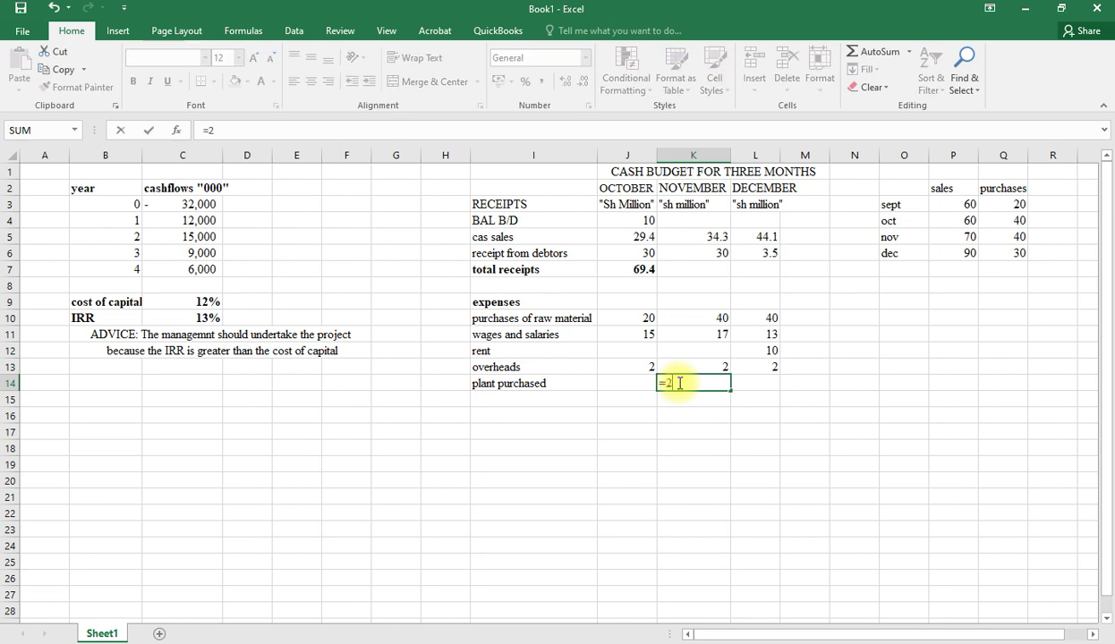
key("ctrl+Return")
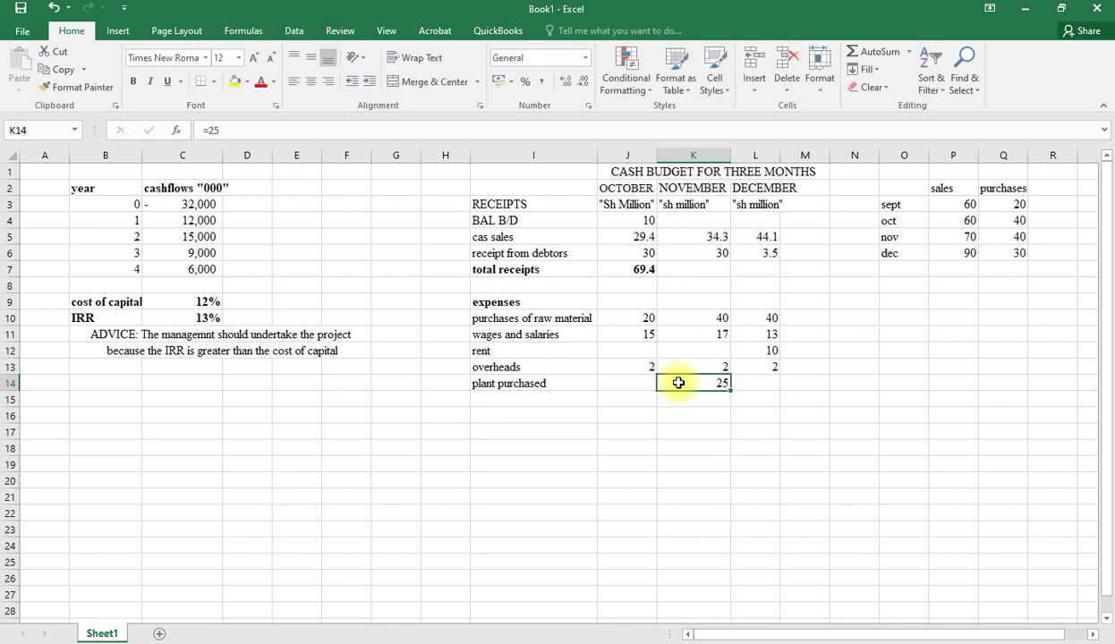
left_click(546, 405)
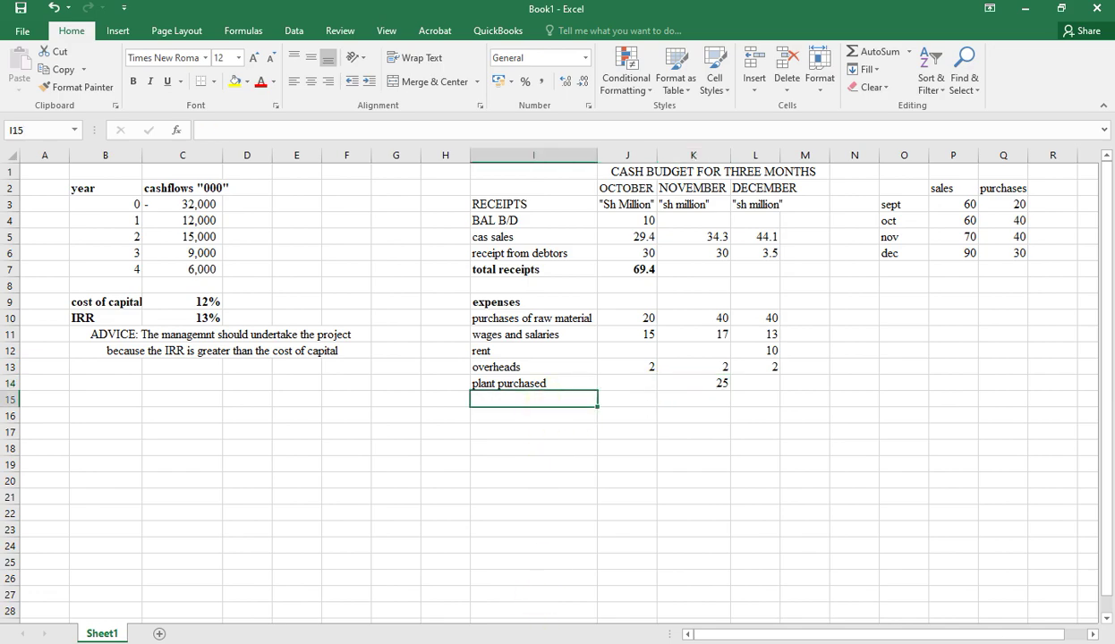
key("alt+Tab")
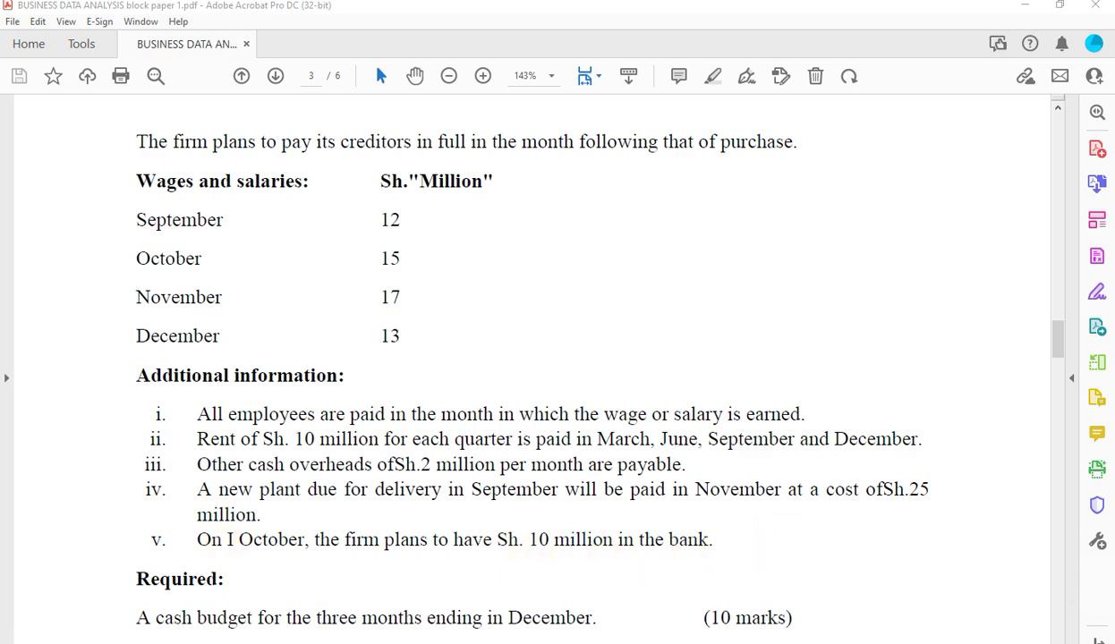
key("alt+Tab")
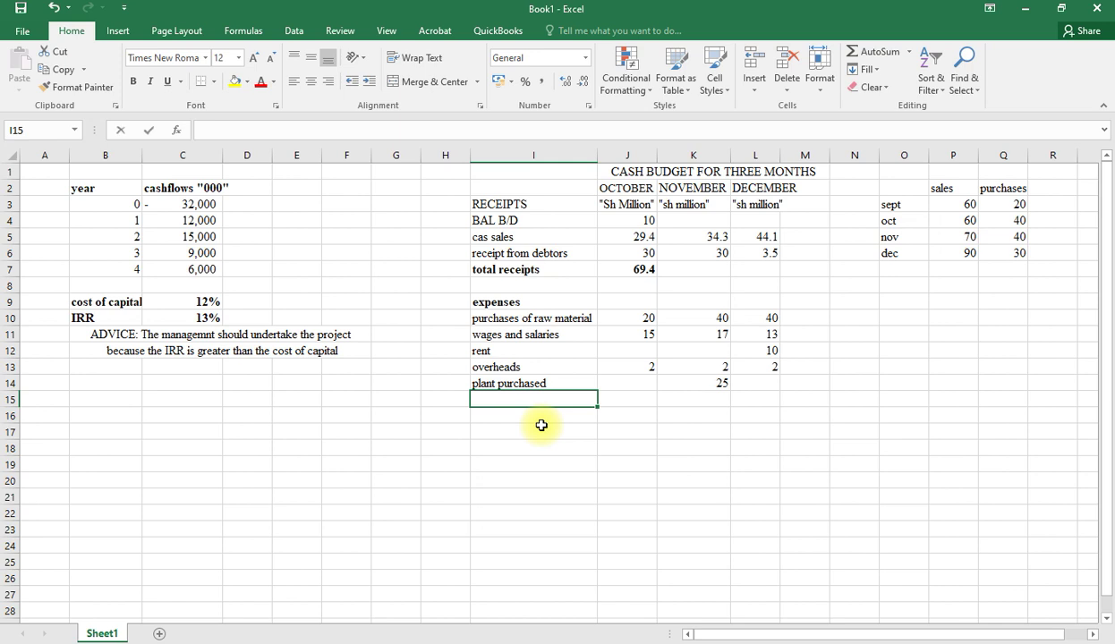
- Label rows 'total exepenses' in I15 and 'balance c/d' in I17, and start AutoSum for October's expenses
type("total ")
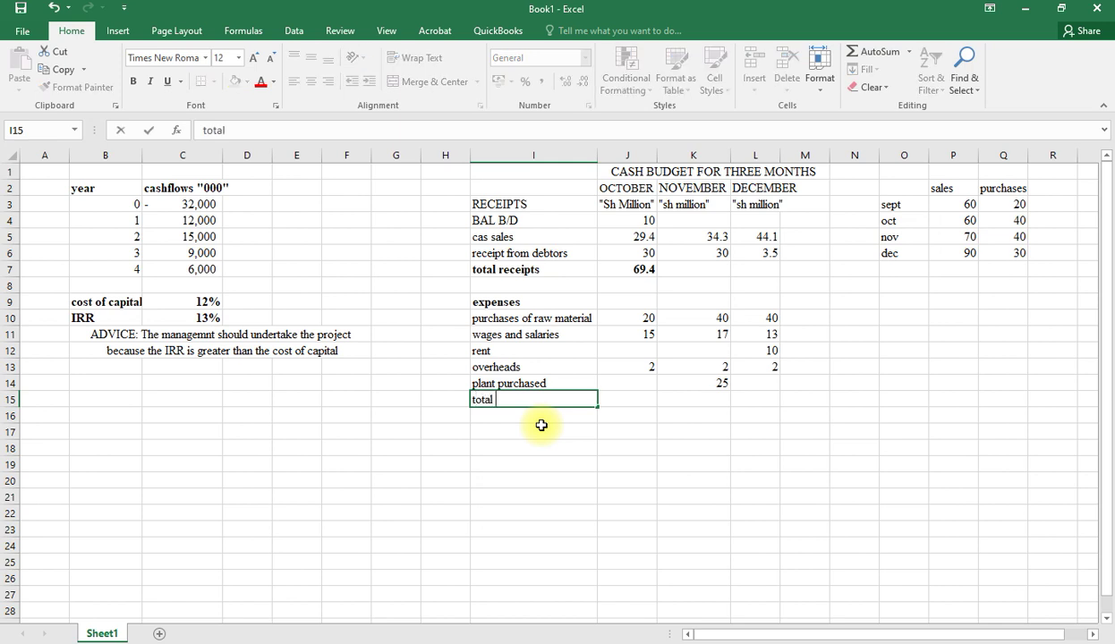
type("exepenses")
key("Return")
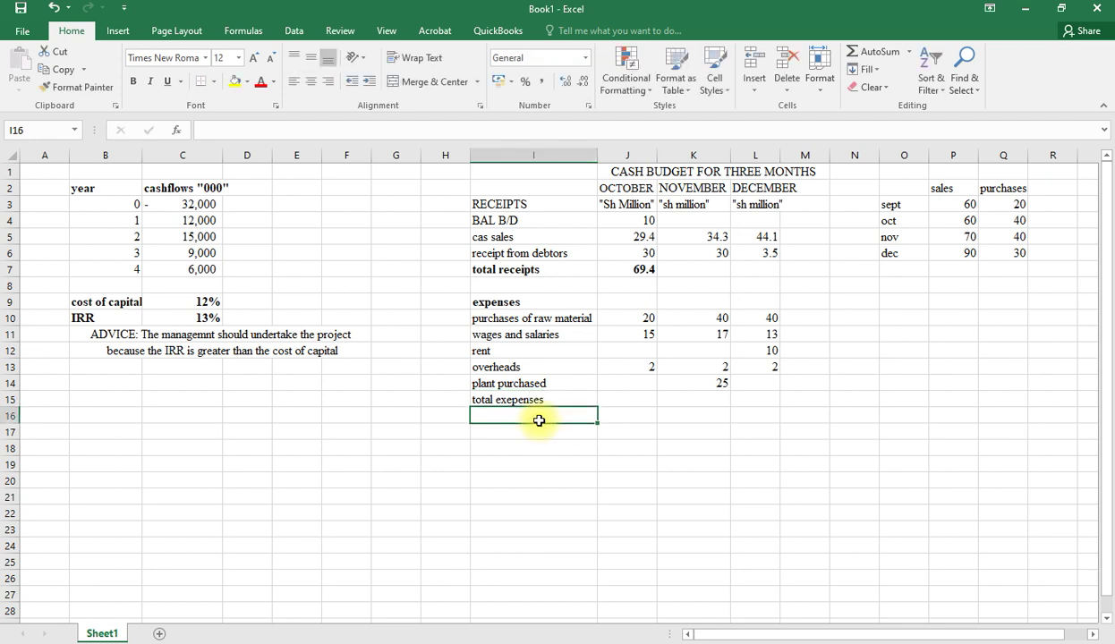
left_click(531, 433)
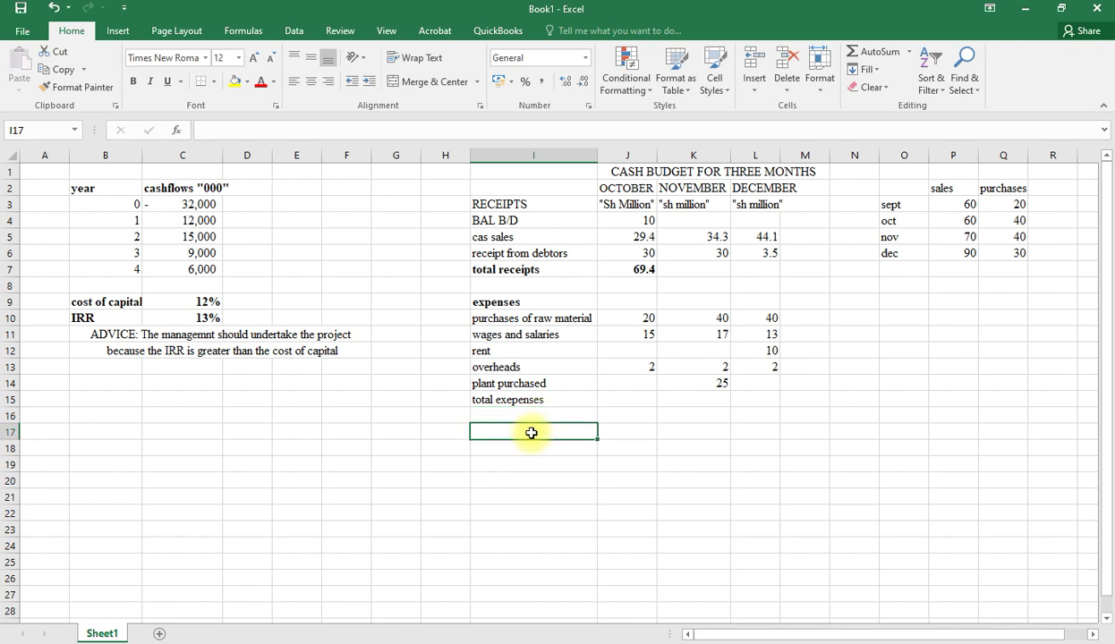
type("ba")
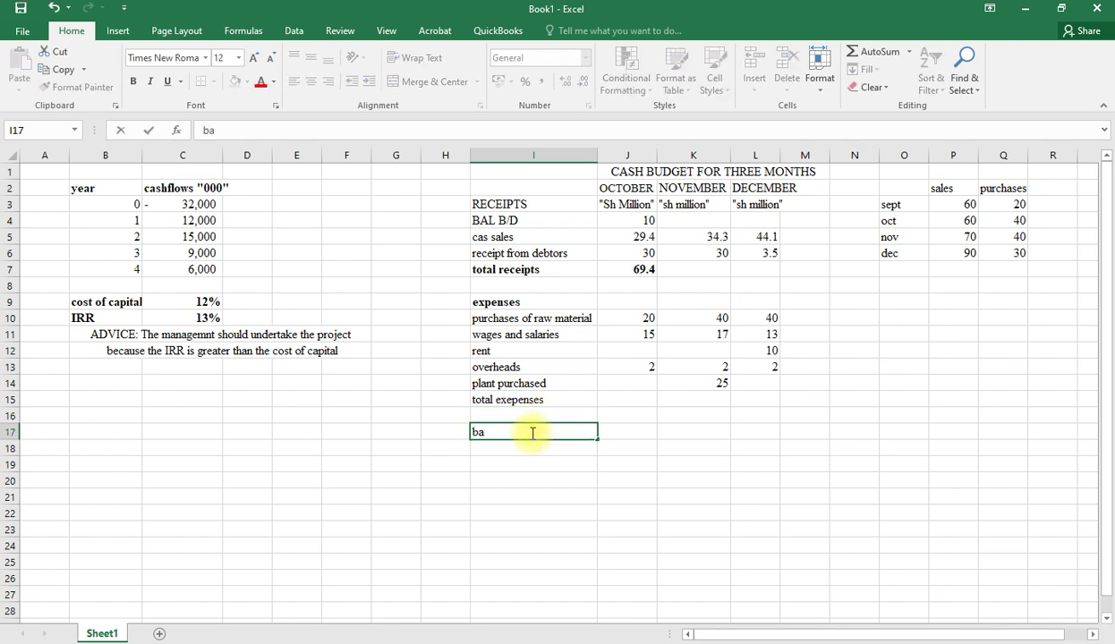
type("lance c/d")
left_click(622, 401)
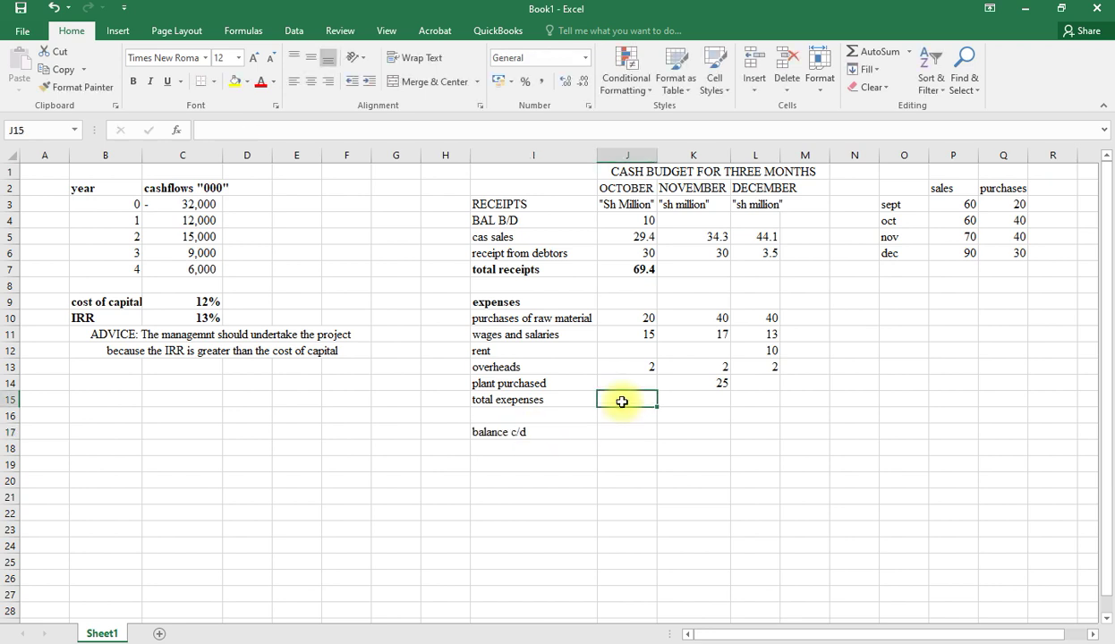
key("alt+equal")
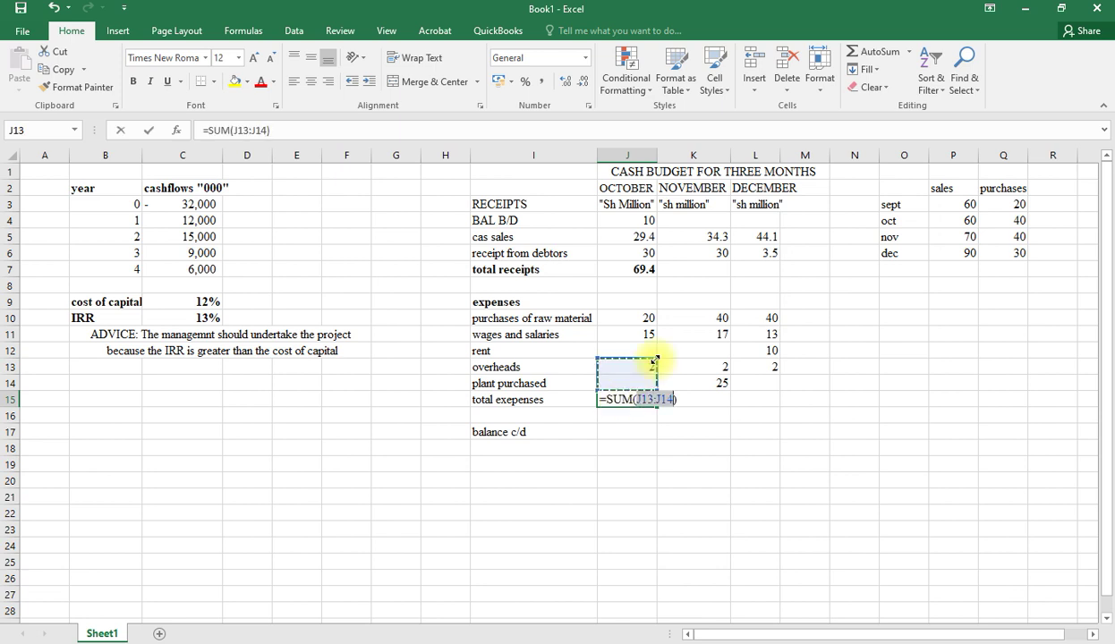
- Sum October's expenses over J10:J14 and fill the total across to December (37, 84, 65)
left_click_drag(655, 361, 661, 316)
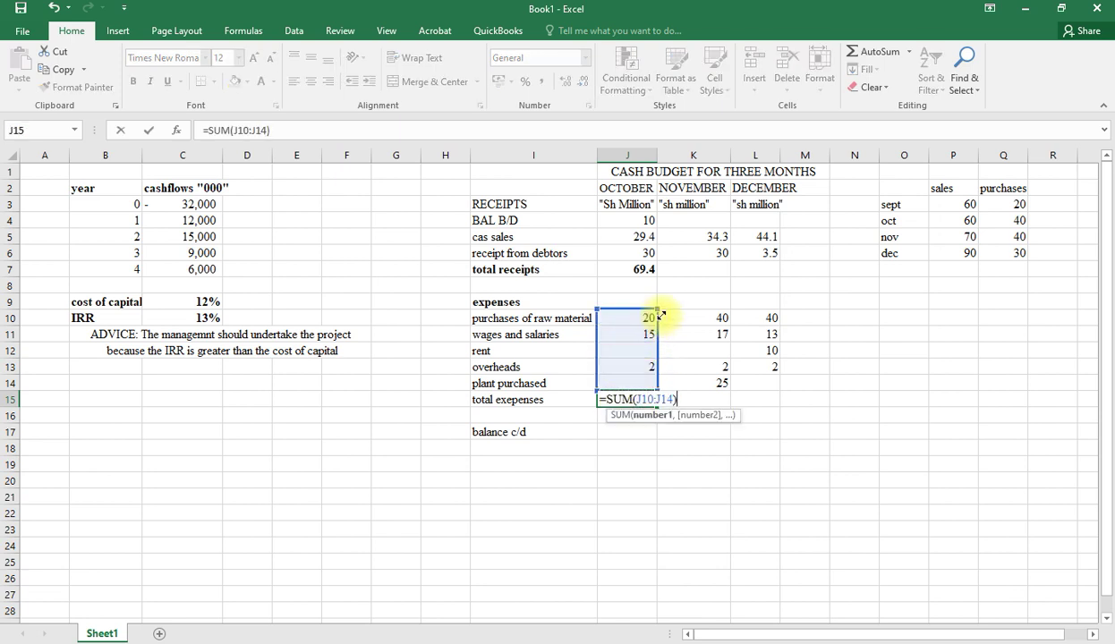
key("alt+equal")
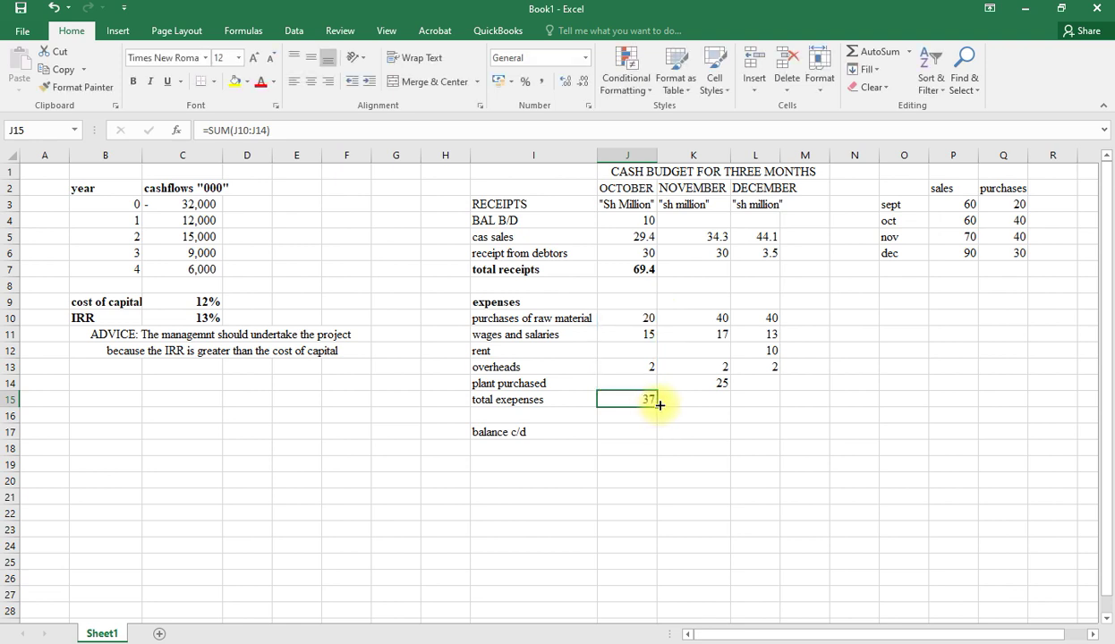
left_click_drag(660, 405, 773, 402)
left_click(626, 417)
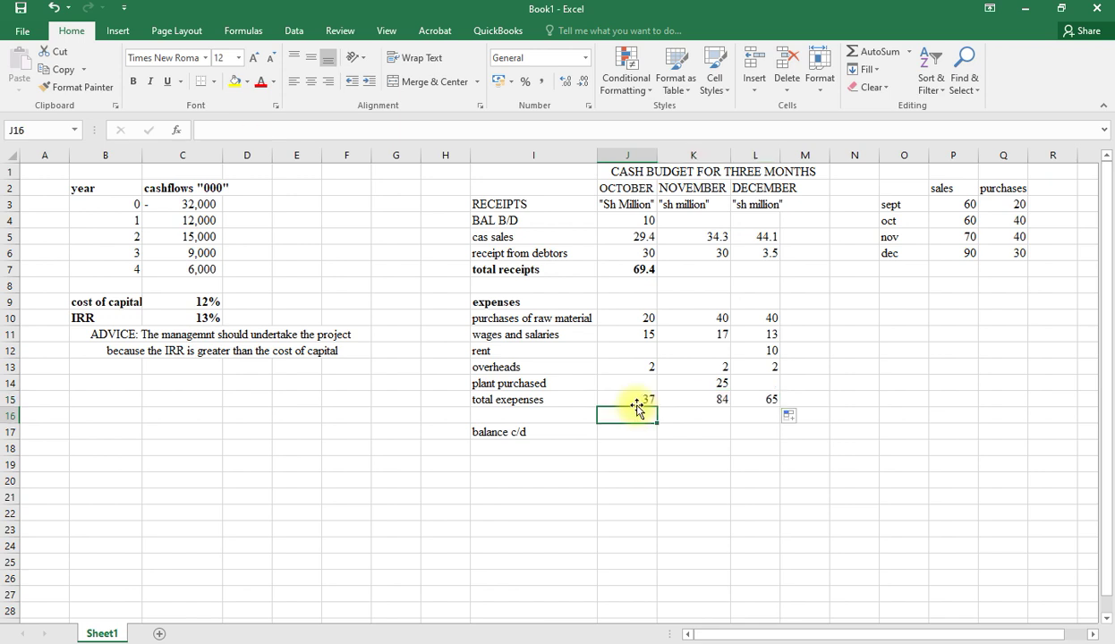
- Make the October and November expense totals bold
left_click(635, 401)
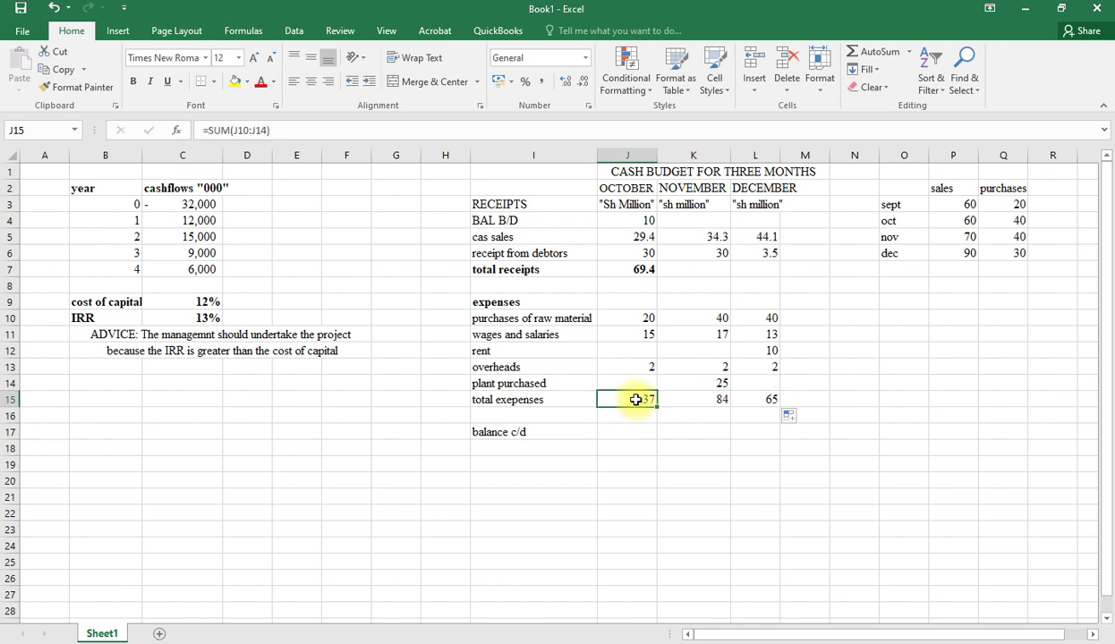
key("ctrl+b")
left_click(707, 402)
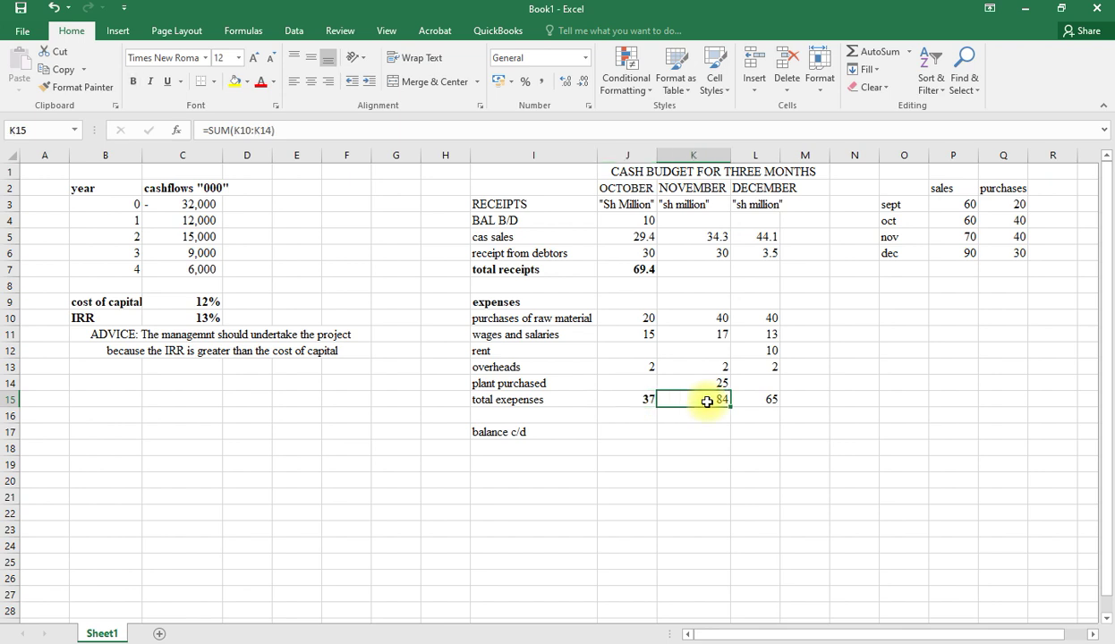
key("ctrl+b")
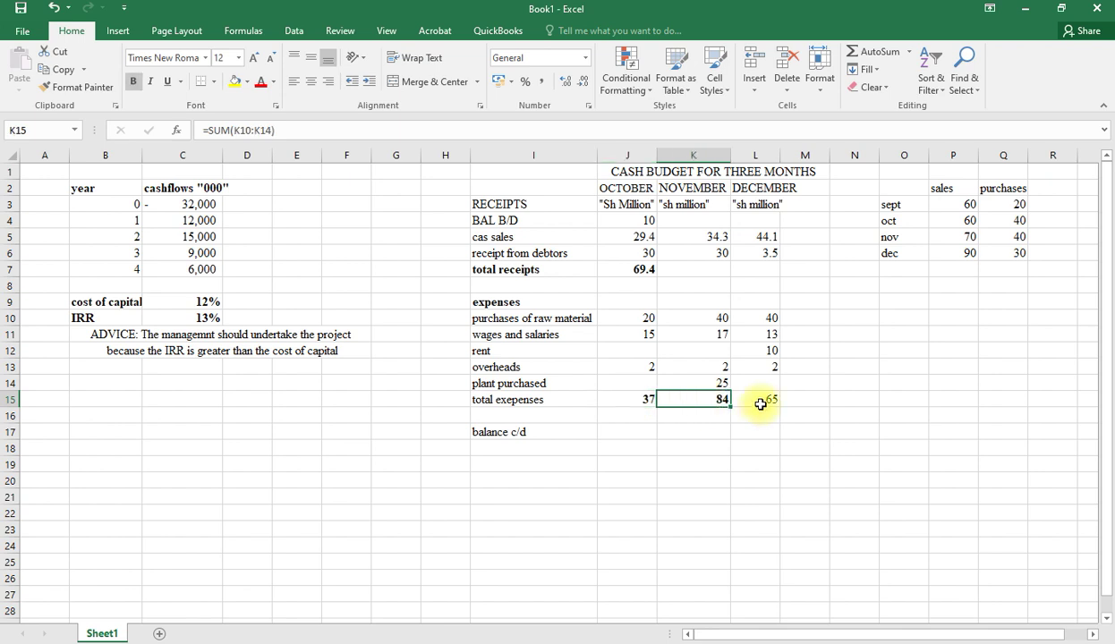
left_click(643, 430)
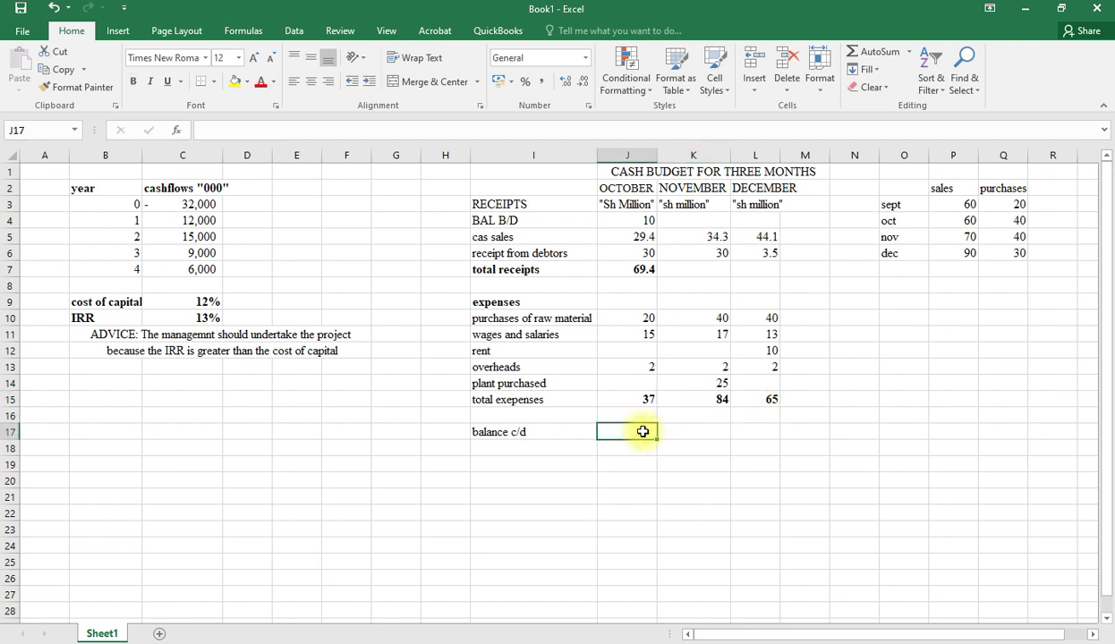
- Enter October's balance c/d as =J7-J15, giving 32.4
type("=")
left_click(633, 270)
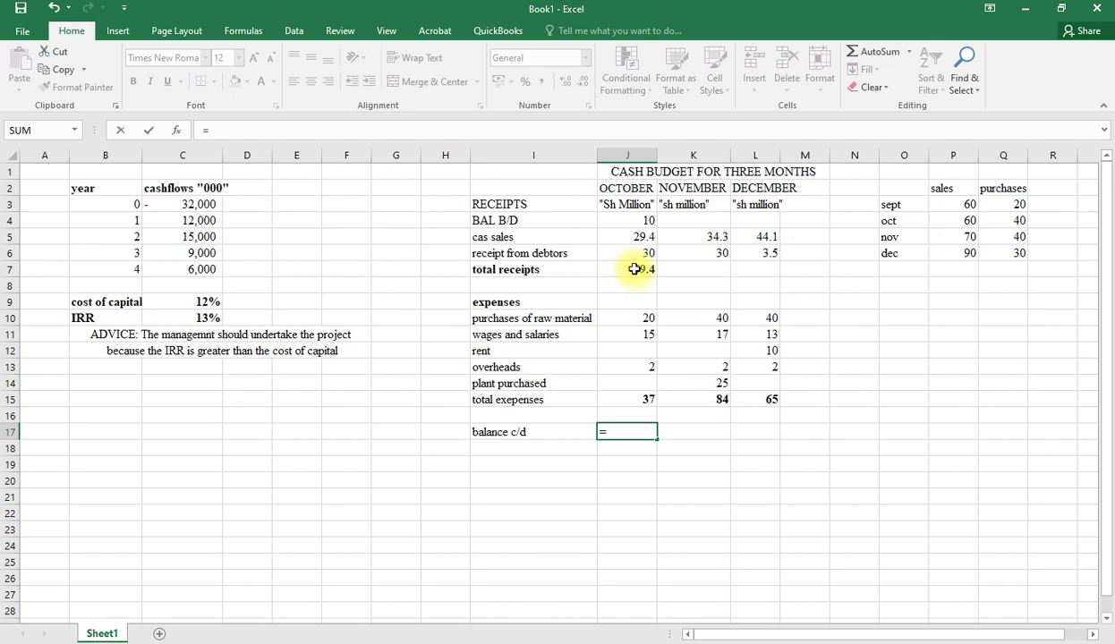
type("-")
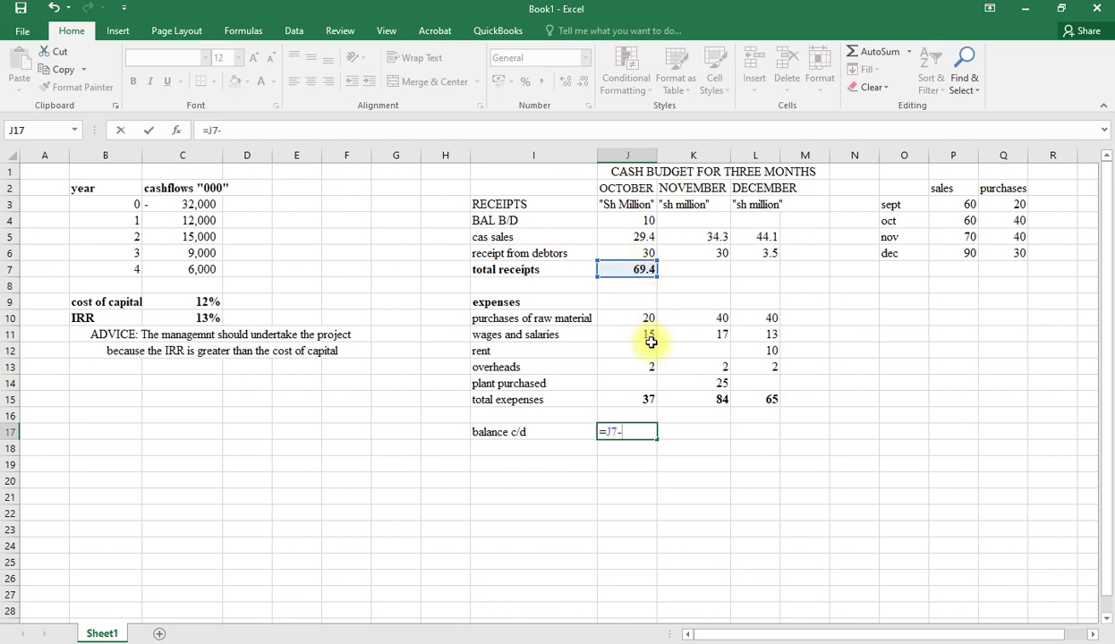
left_click(643, 395)
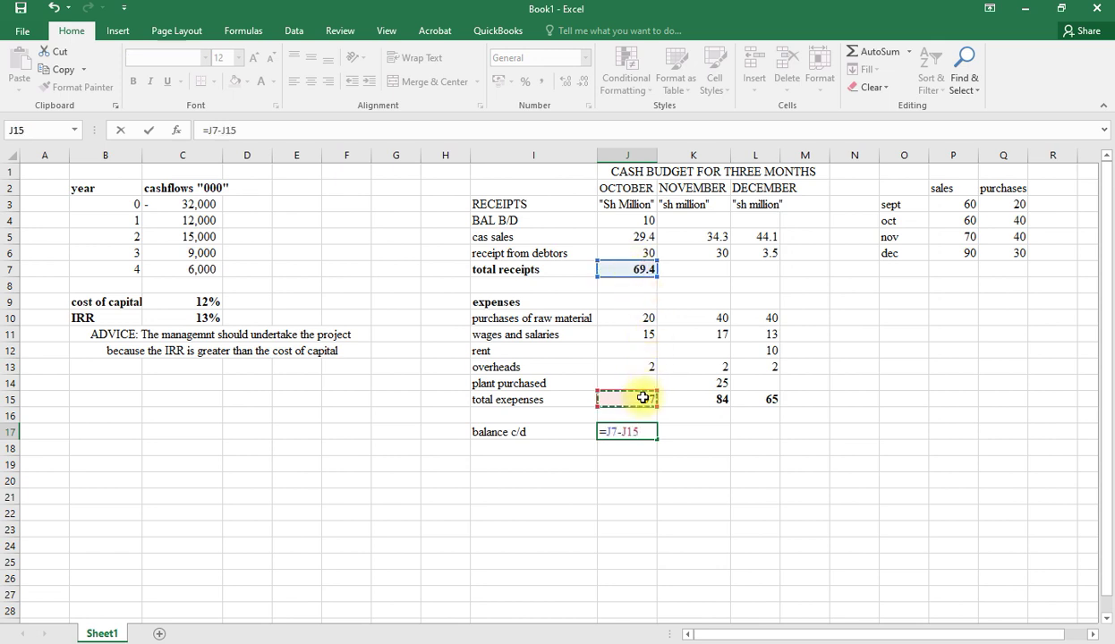
key("Return")
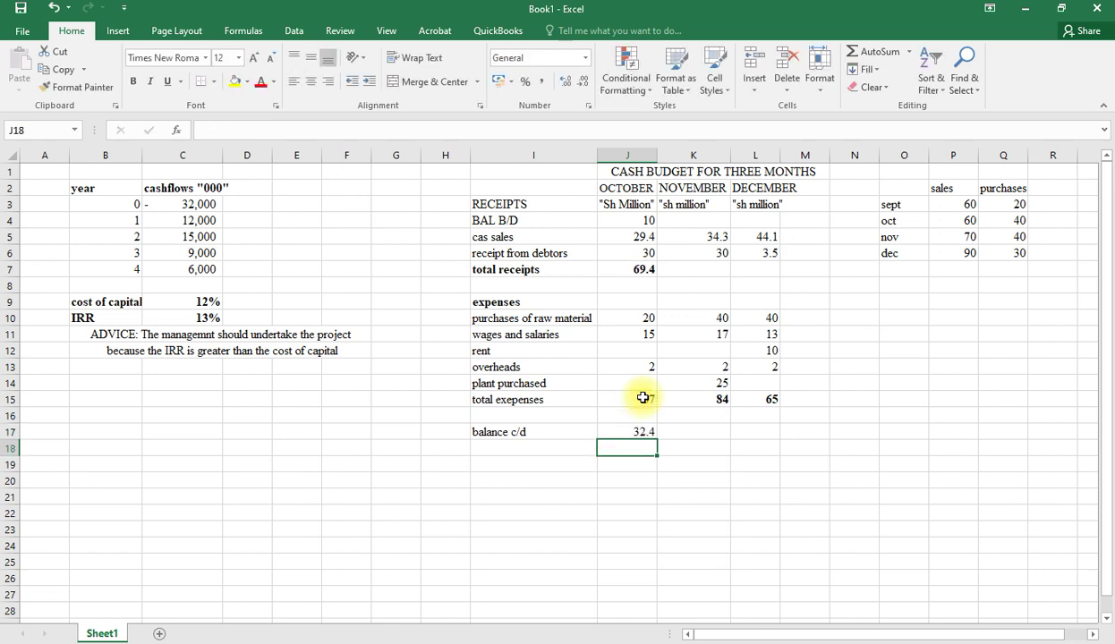
left_click(692, 220)
- Set November's BAL B/D to =J17, bringing down 32.4
type("=")
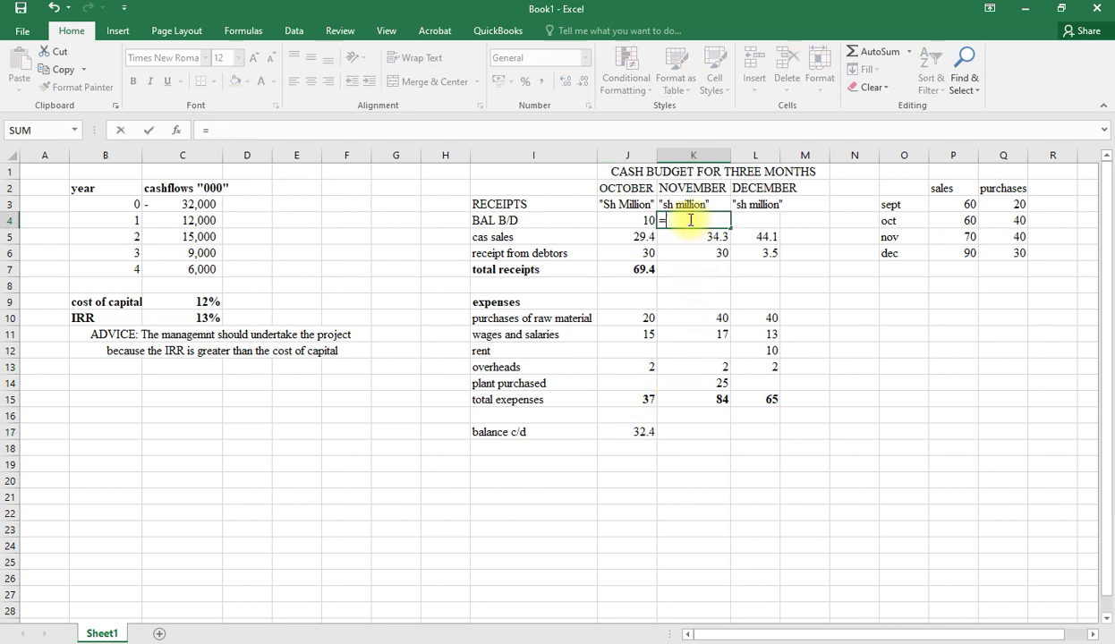
left_click(632, 432)
left_click(700, 268)
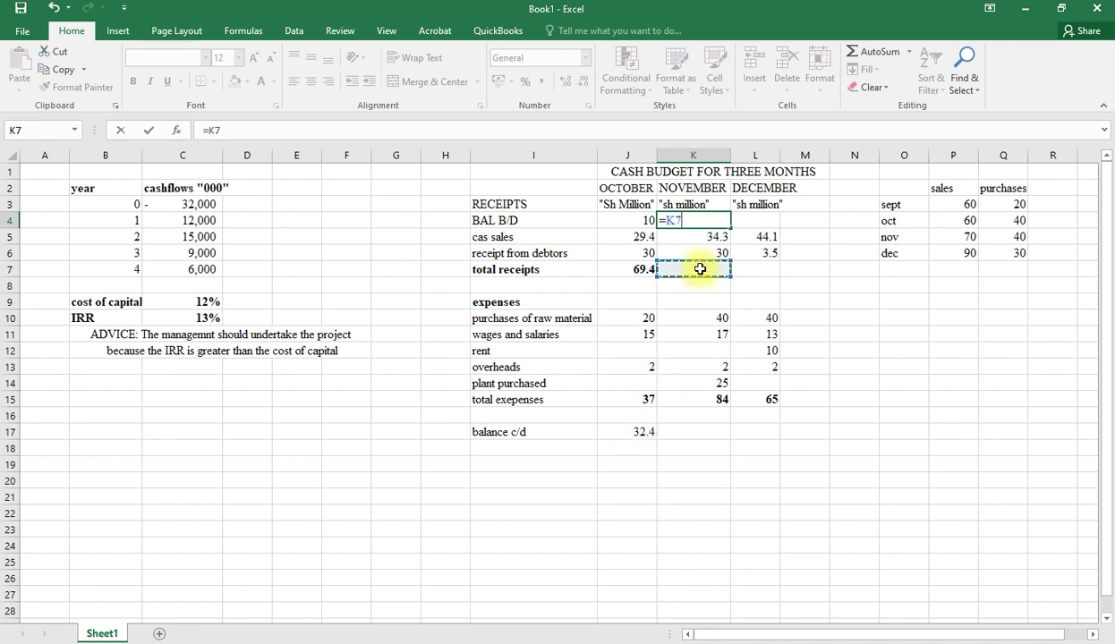
left_click(699, 221)
key("BackSpace")
key("BackSpace")
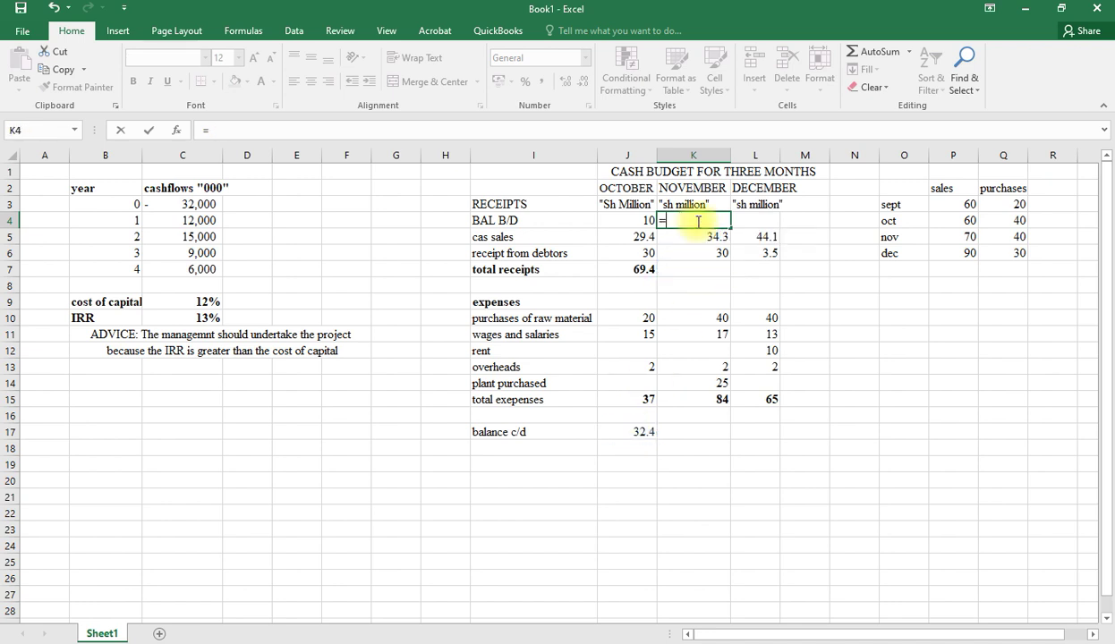
left_click(642, 432)
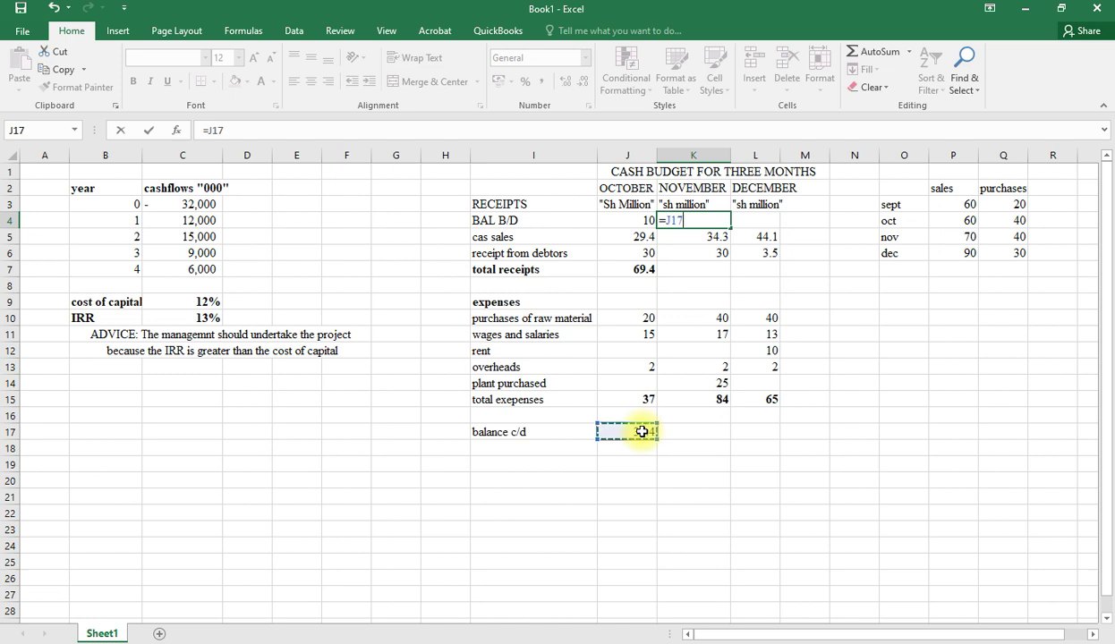
key("Return")
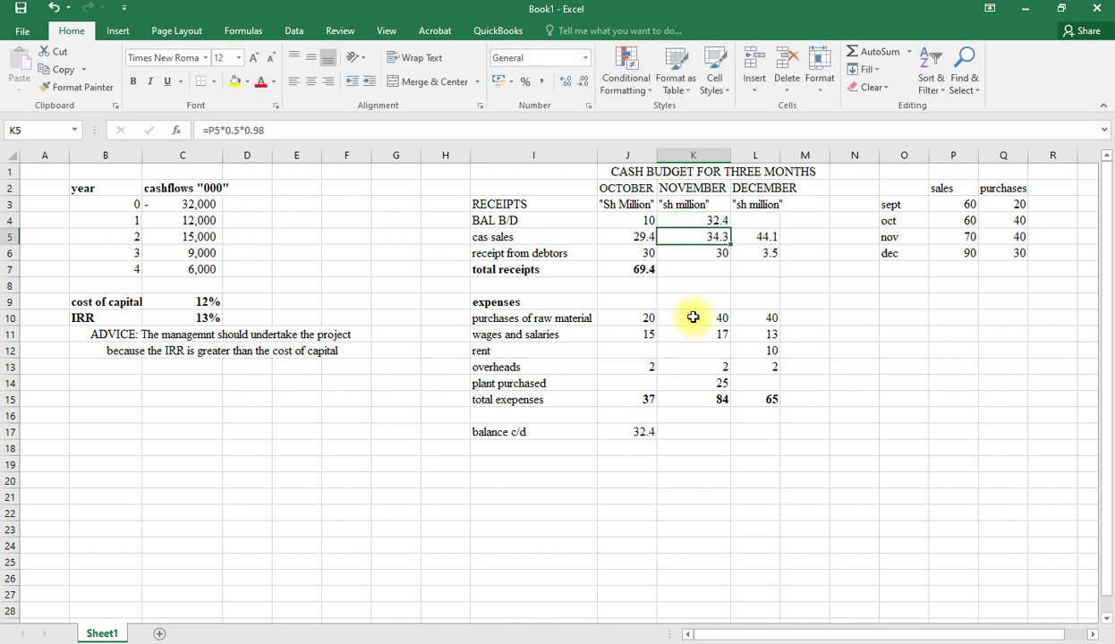
- AutoSum November's total receipts to 96.7 and make it bold
left_click(699, 268)
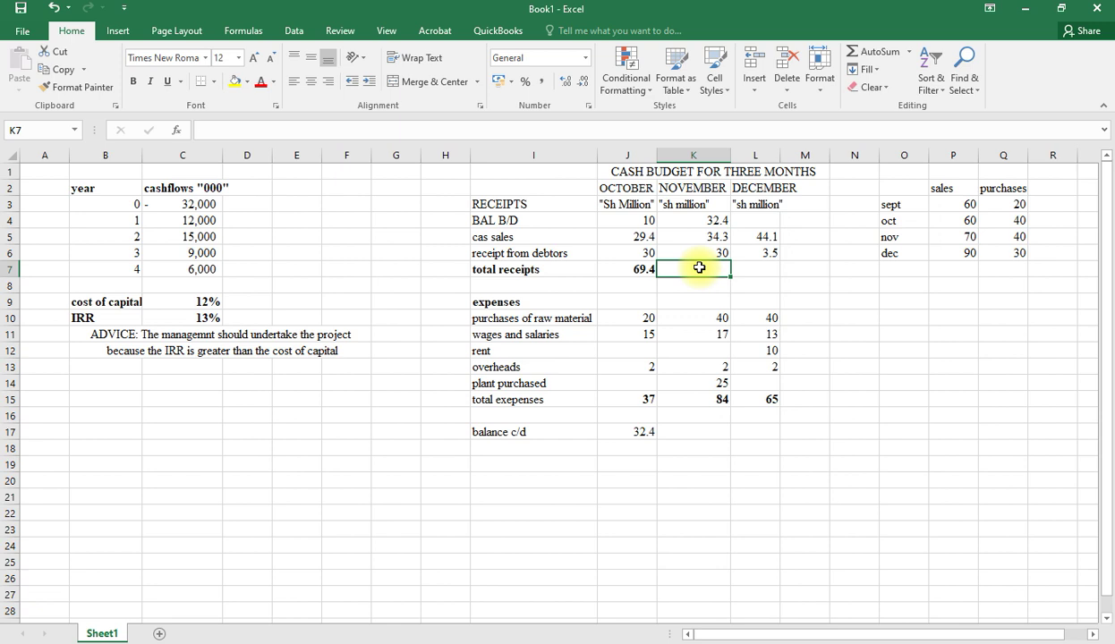
key("alt+equal")
key("Return")
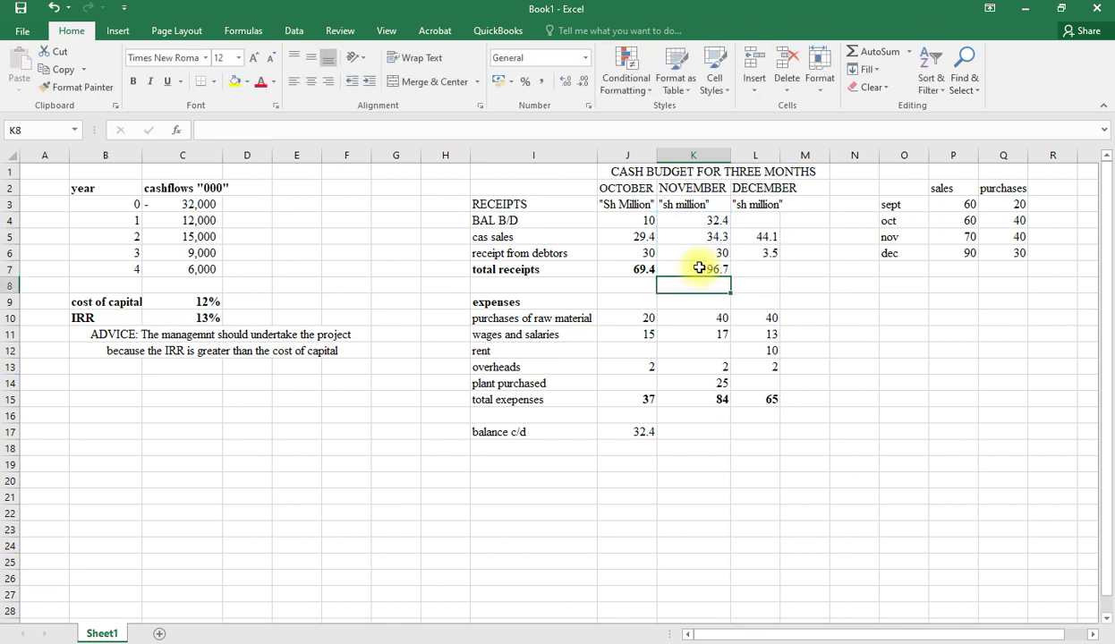
left_click(699, 268)
key("ctrl+b")
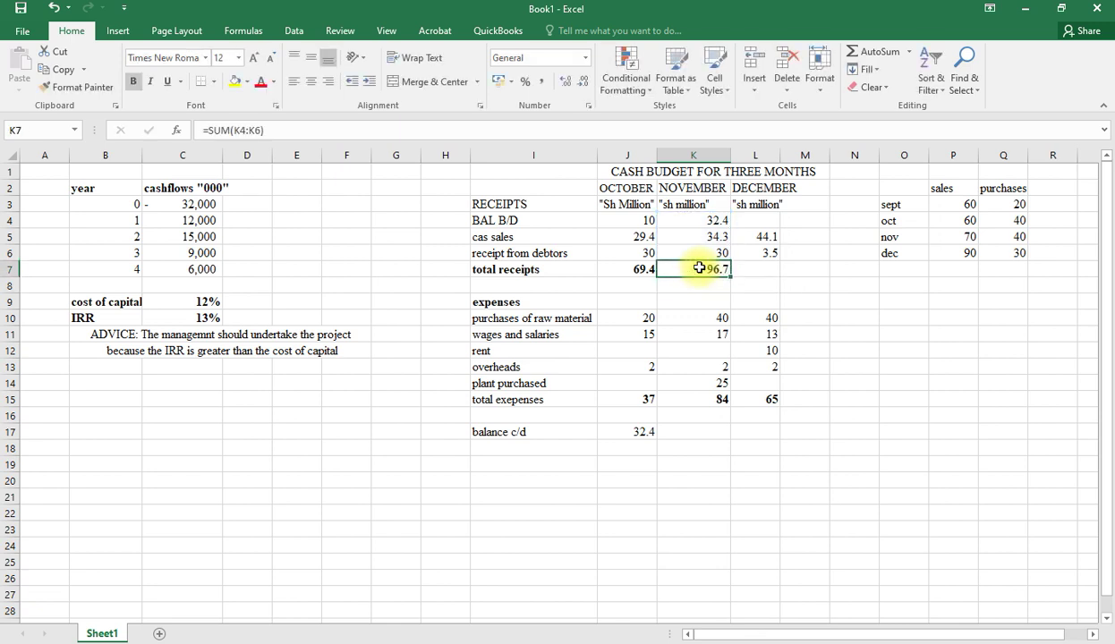
- Enter November's balance c/d as =K7-K15, giving 12.7
left_click(702, 433)
type("=")
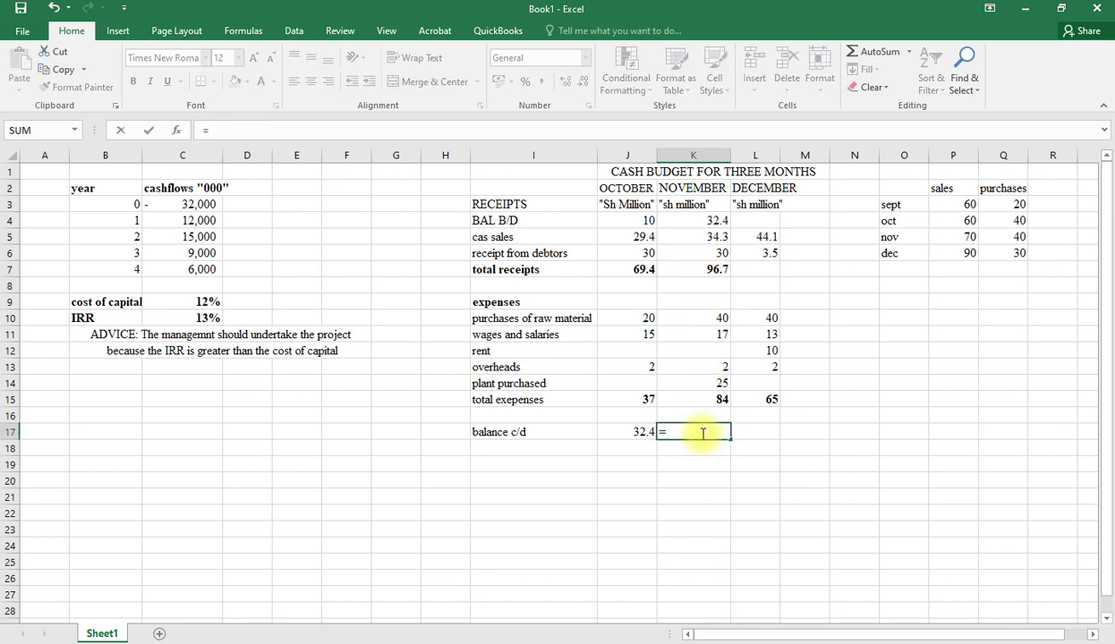
left_click(706, 268)
type("-")
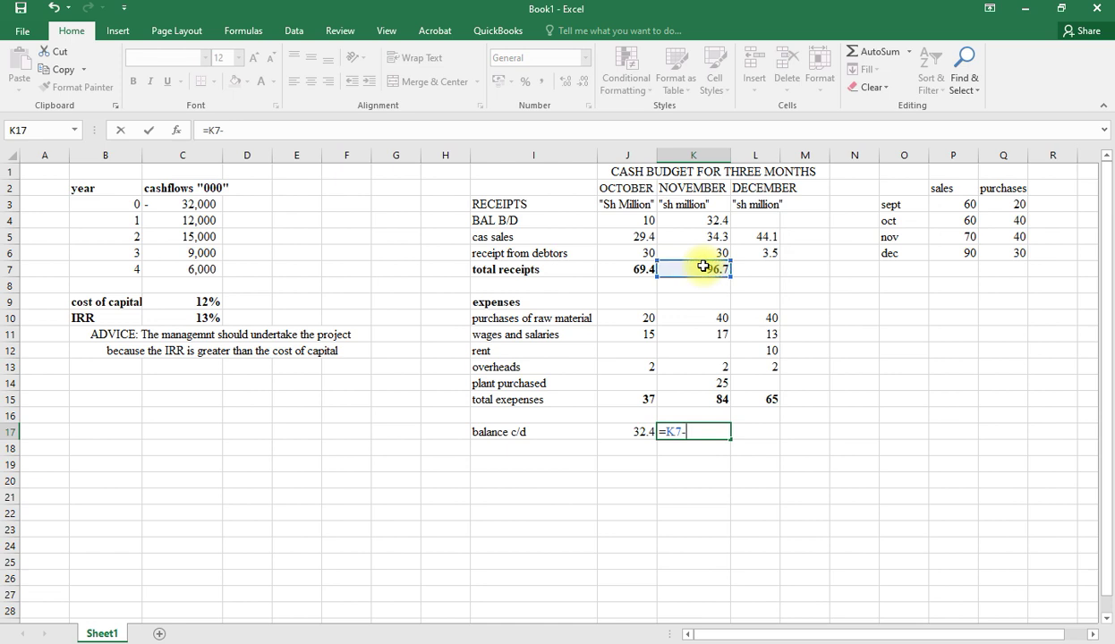
left_click(723, 401)
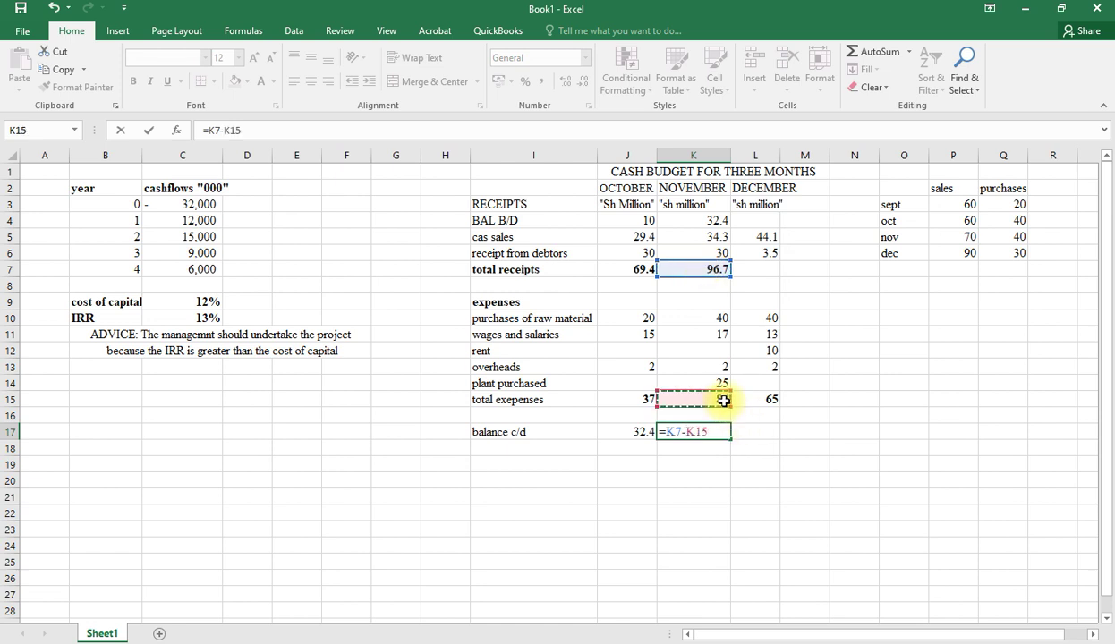
key("Return")
left_click(761, 224)
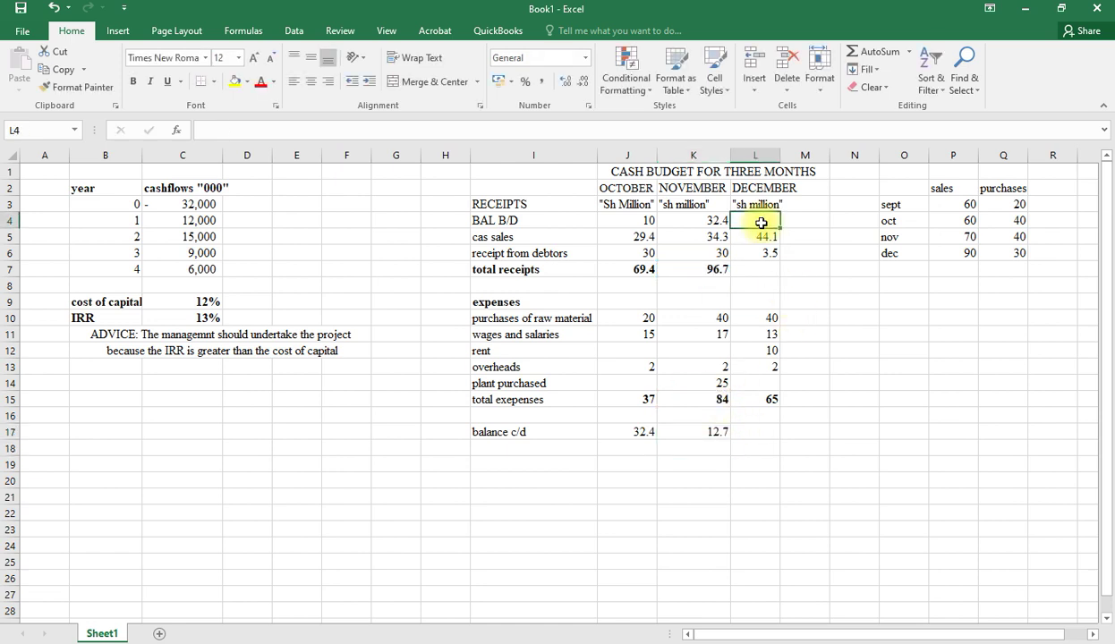
- Set December's BAL B/D to =K17, bringing down 12.7
type("=")
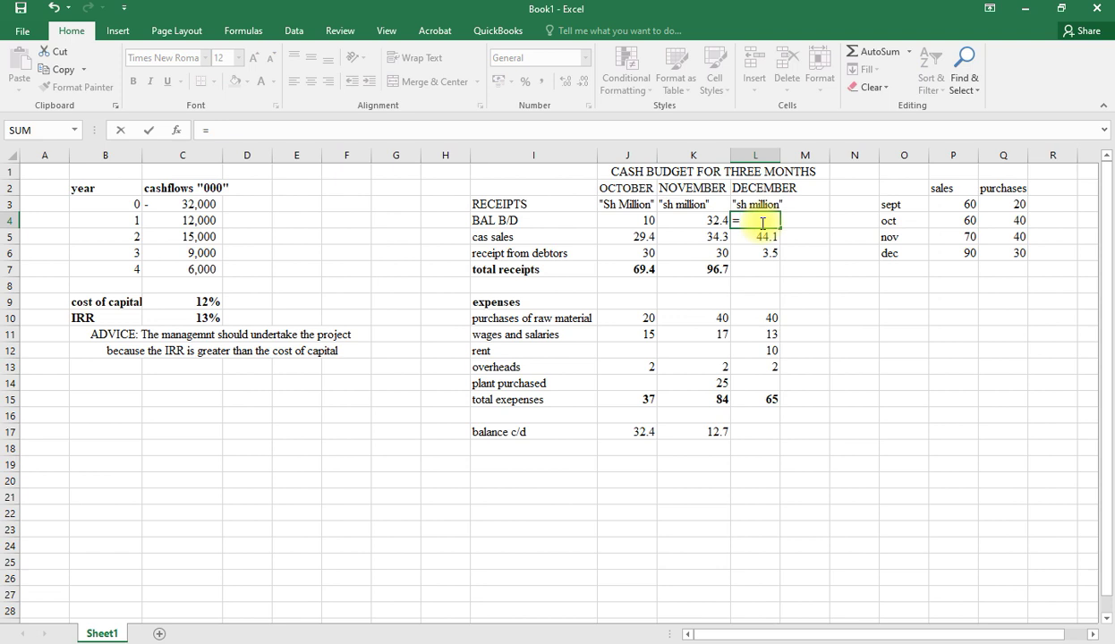
left_click(713, 432)
key("Return")
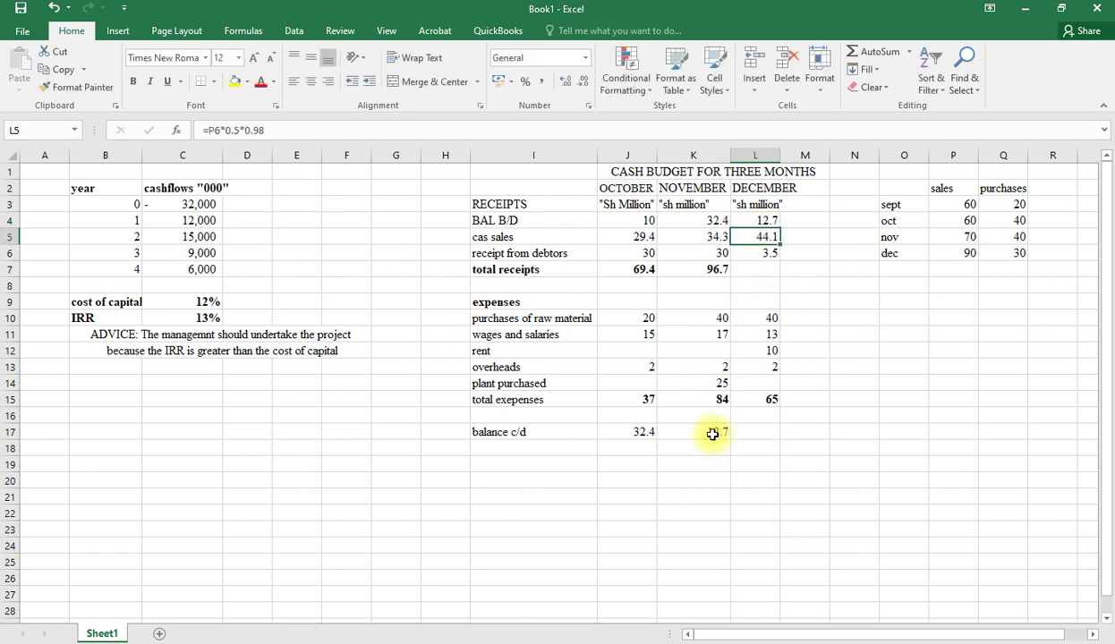
- AutoSum December's total receipts to 60.3 and make it bold
left_click(759, 273)
key("alt+equal")
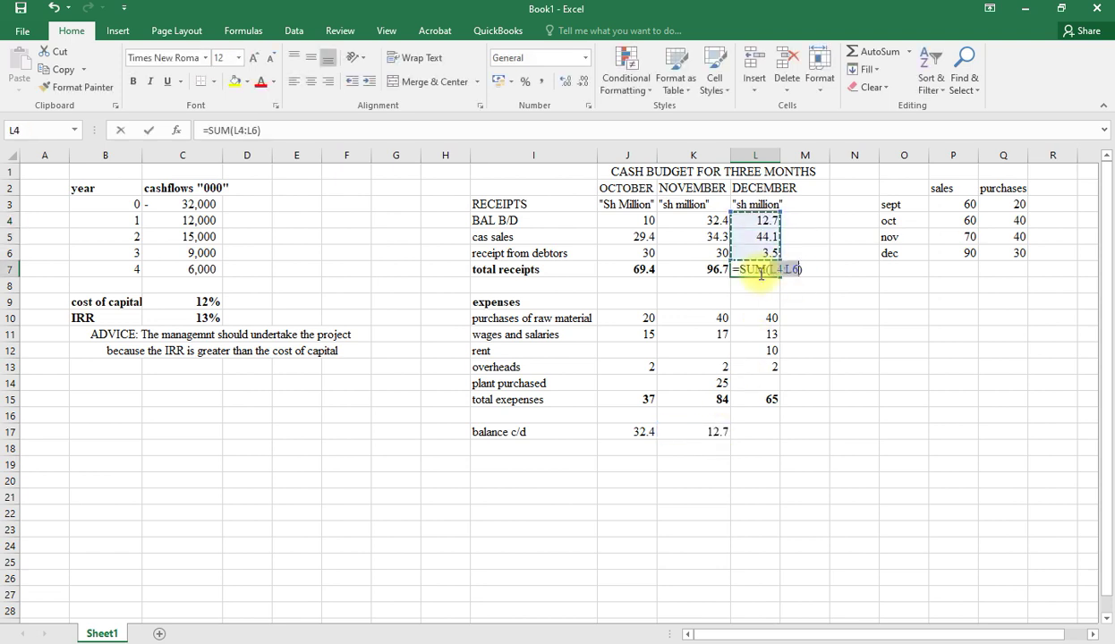
key("Return")
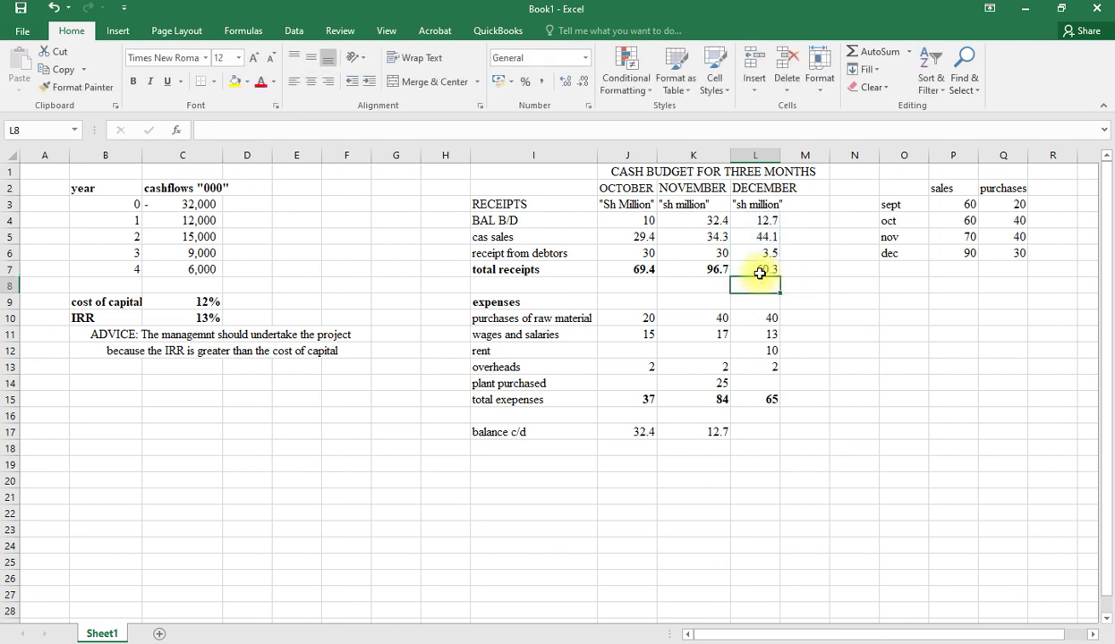
left_click(760, 270)
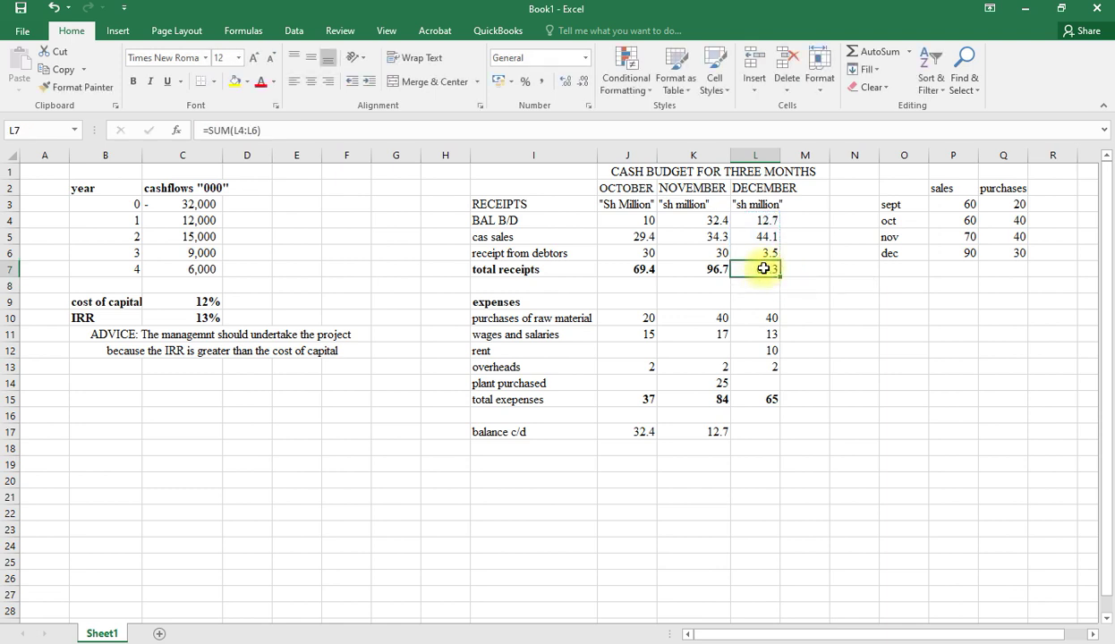
key("ctrl+b")
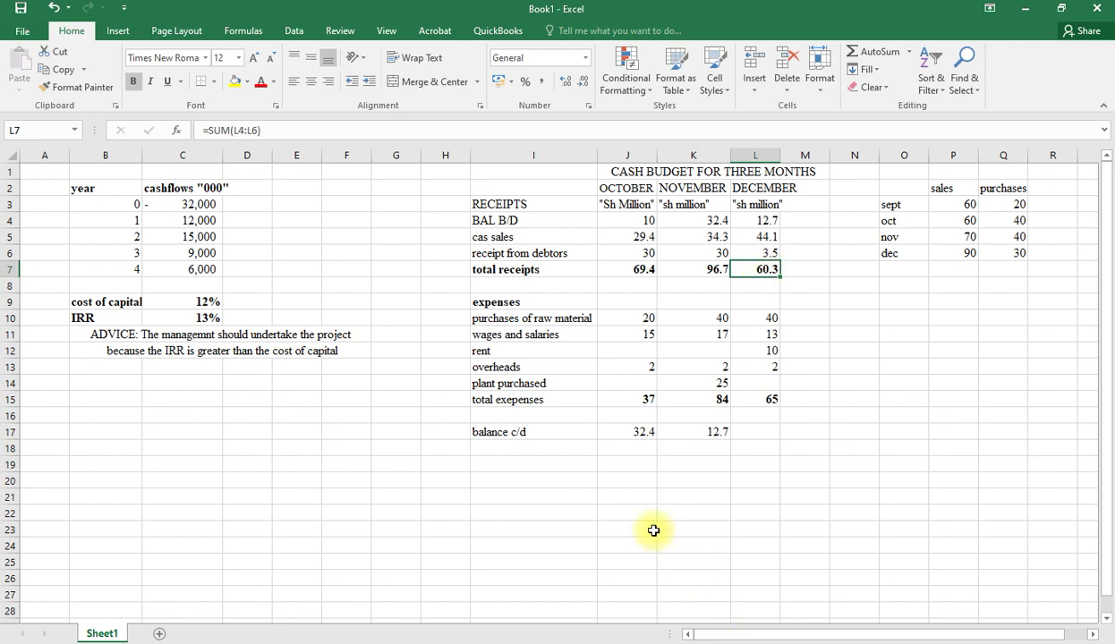
- Make October's and November's balance c/d figures bold
left_click(638, 431)
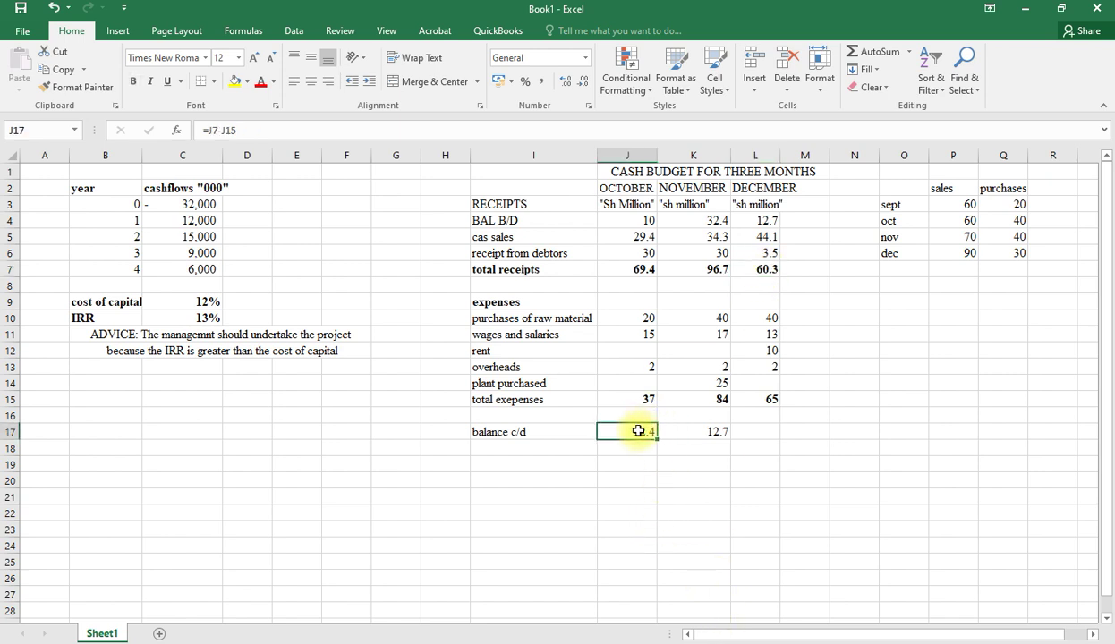
key("ctrl+b")
left_click(687, 432)
key("ctrl+b")
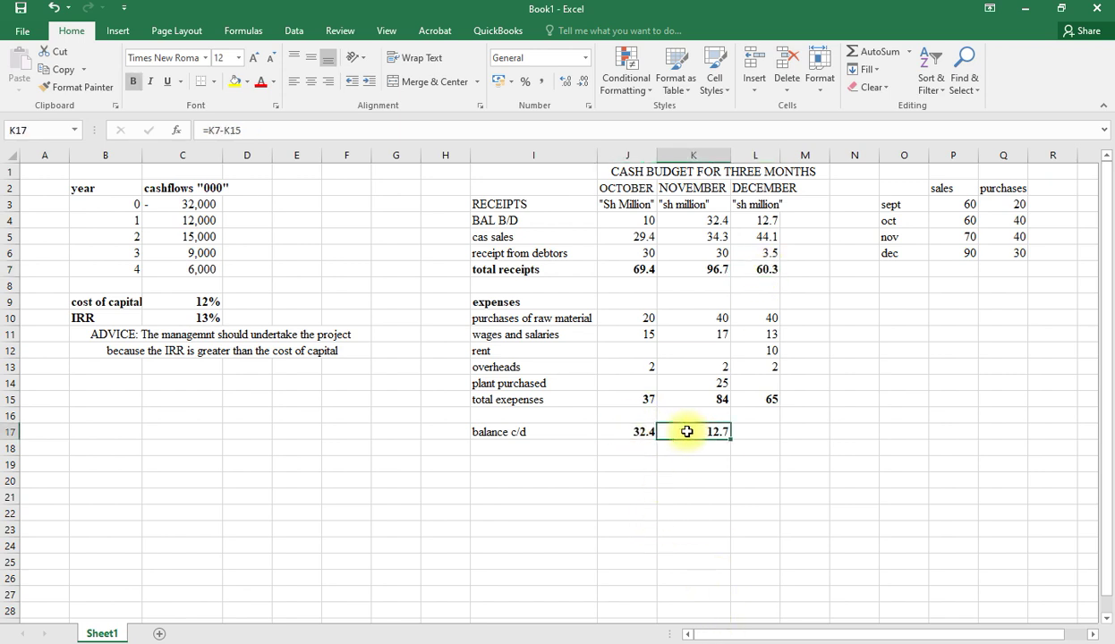
- Enter December's balance c/d as =L7-L15, giving -4.7
left_click(764, 430)
type("=")
scroll(772, 361, "down", 1)
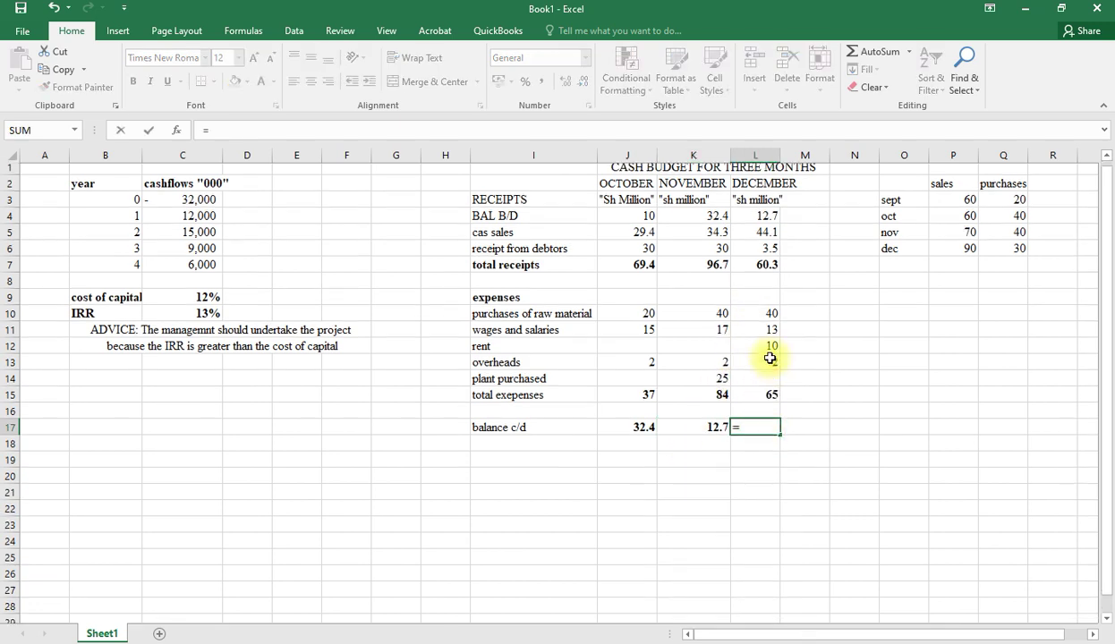
left_click(756, 218)
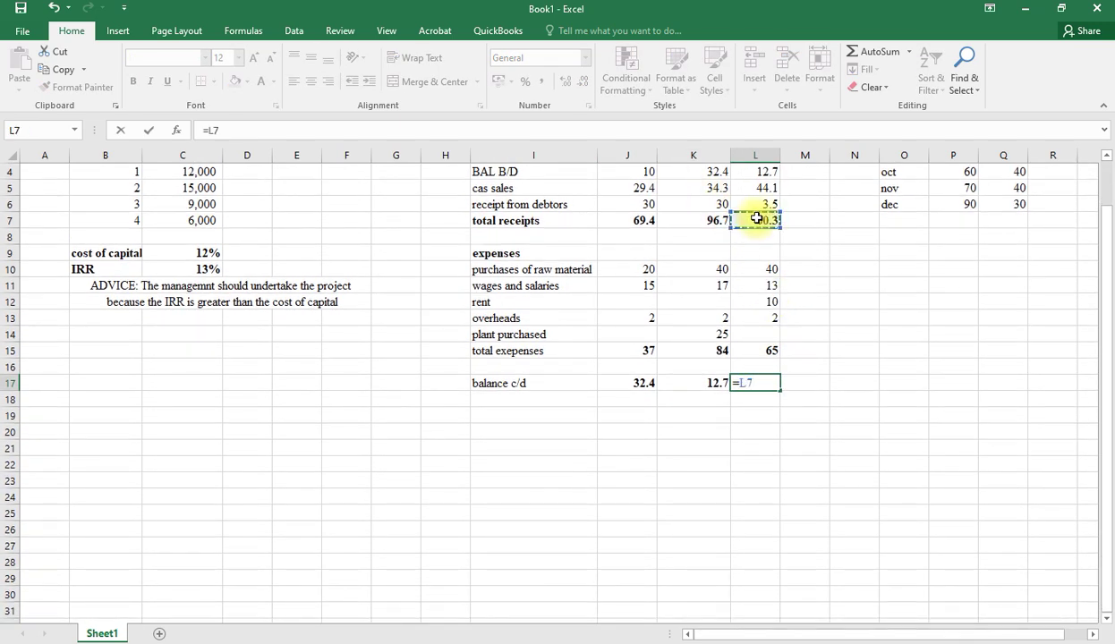
type("-")
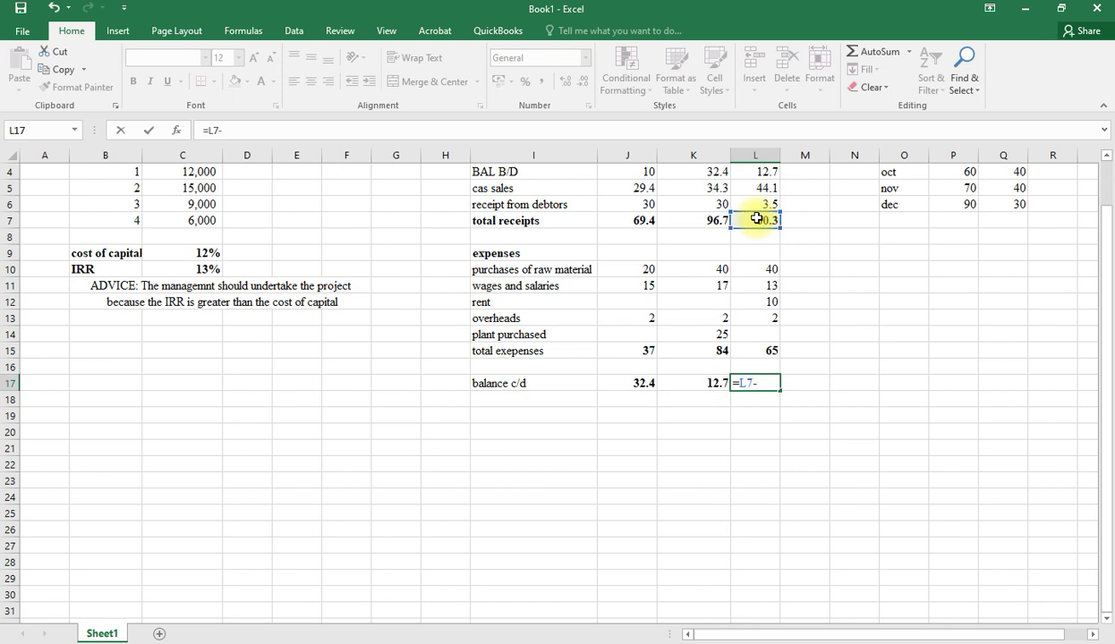
left_click(766, 352)
key("Return")
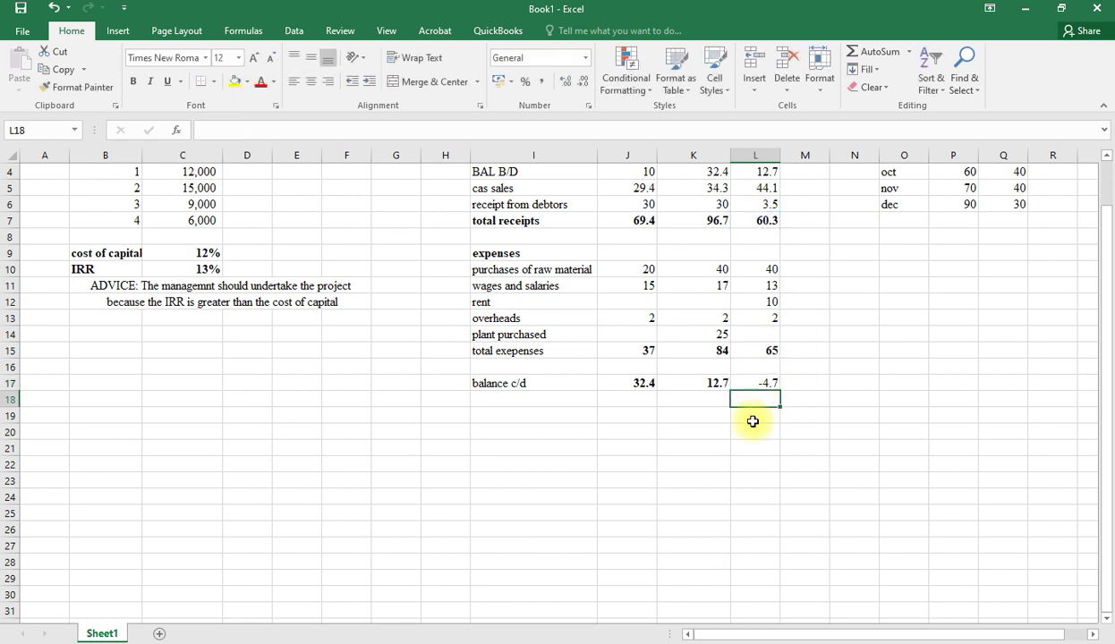
scroll(605, 460, "up", 1)
left_click(506, 400)
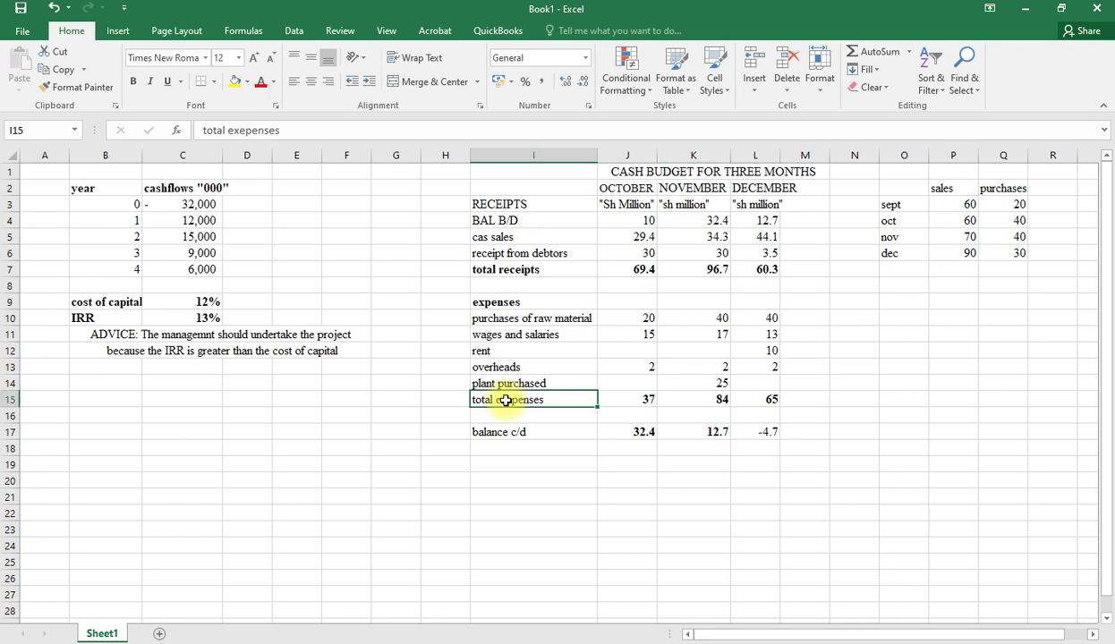
- Bold the total exepenses label and add a bottom border under the total receipts figures
key("ctrl+b")
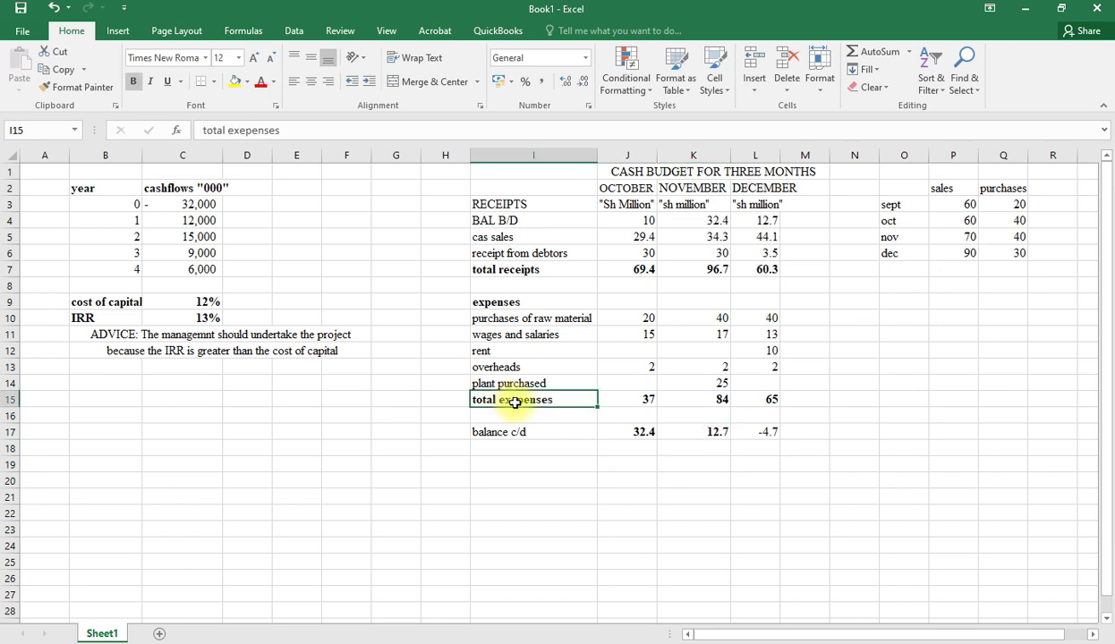
left_click_drag(623, 270, 757, 270)
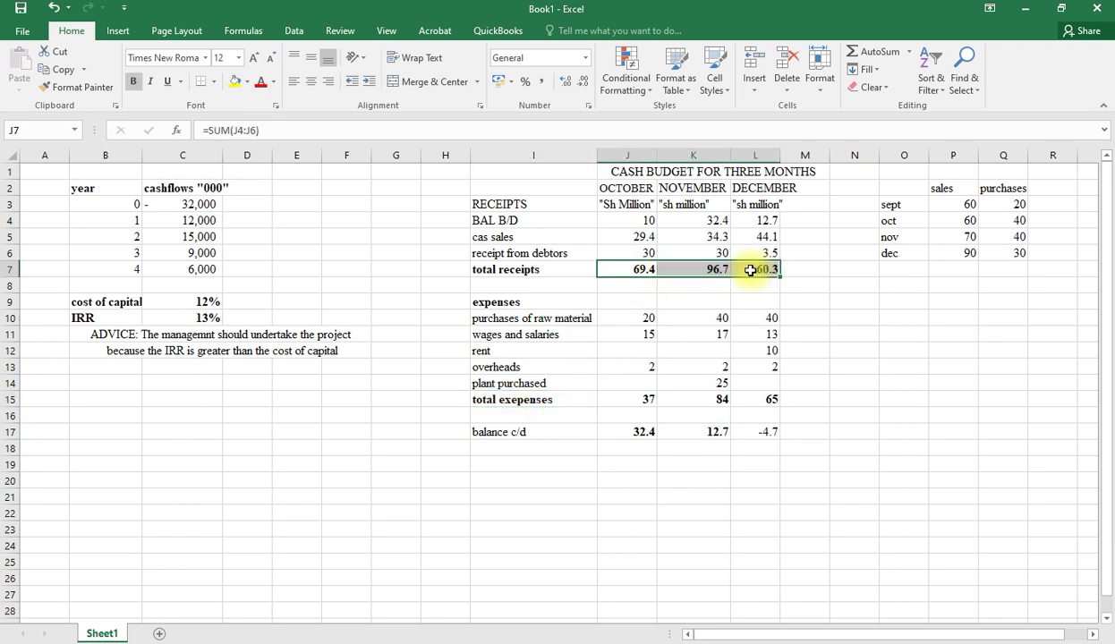
left_click(214, 83)
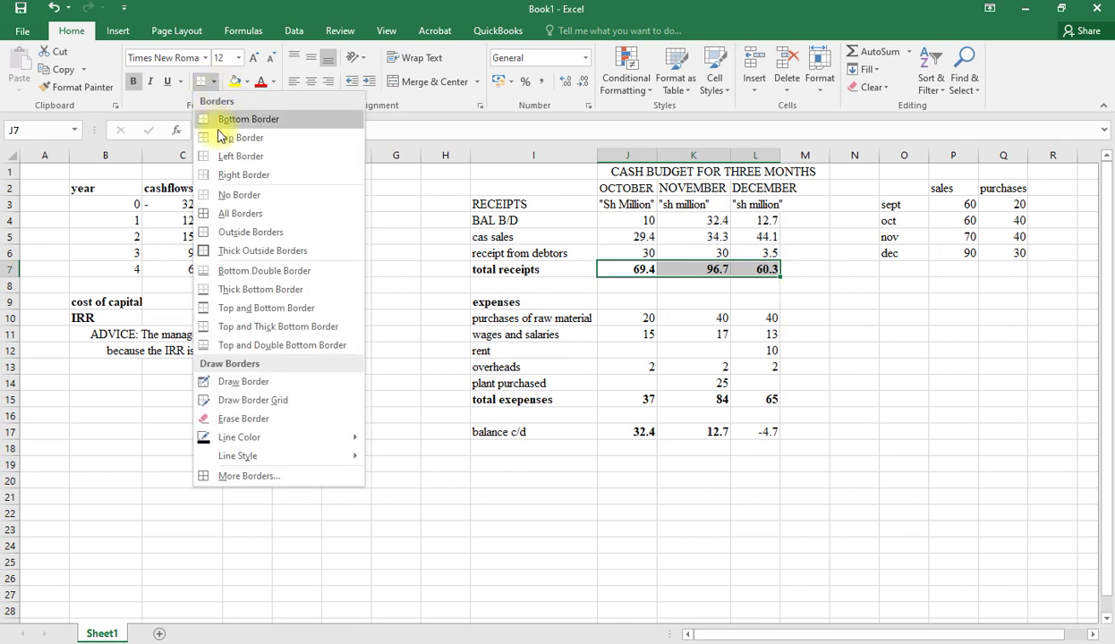
left_click(235, 119)
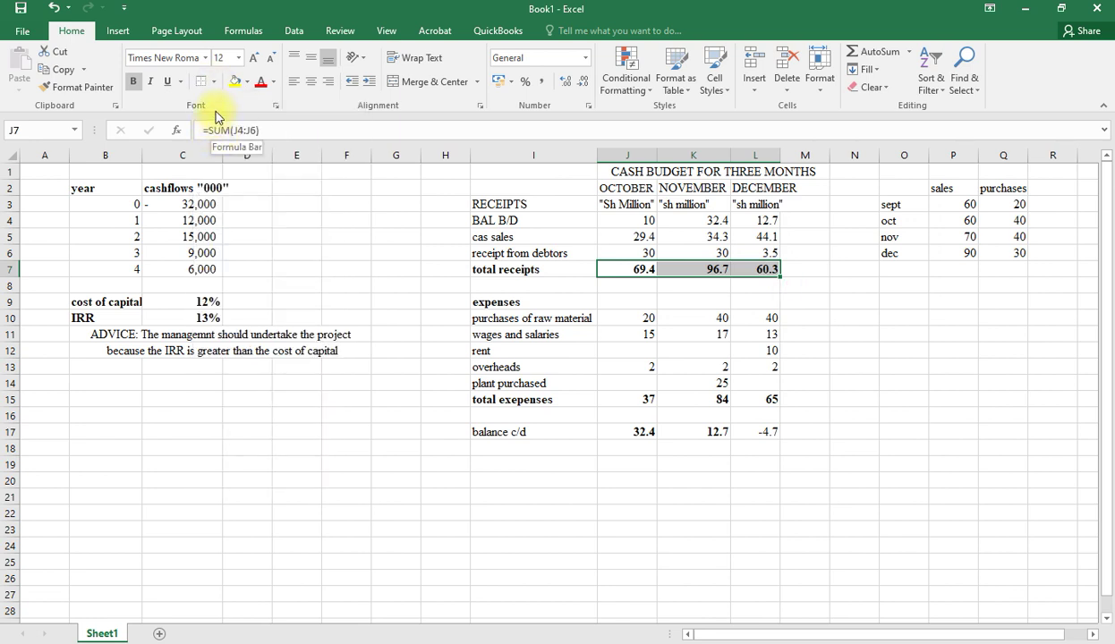
left_click(215, 81)
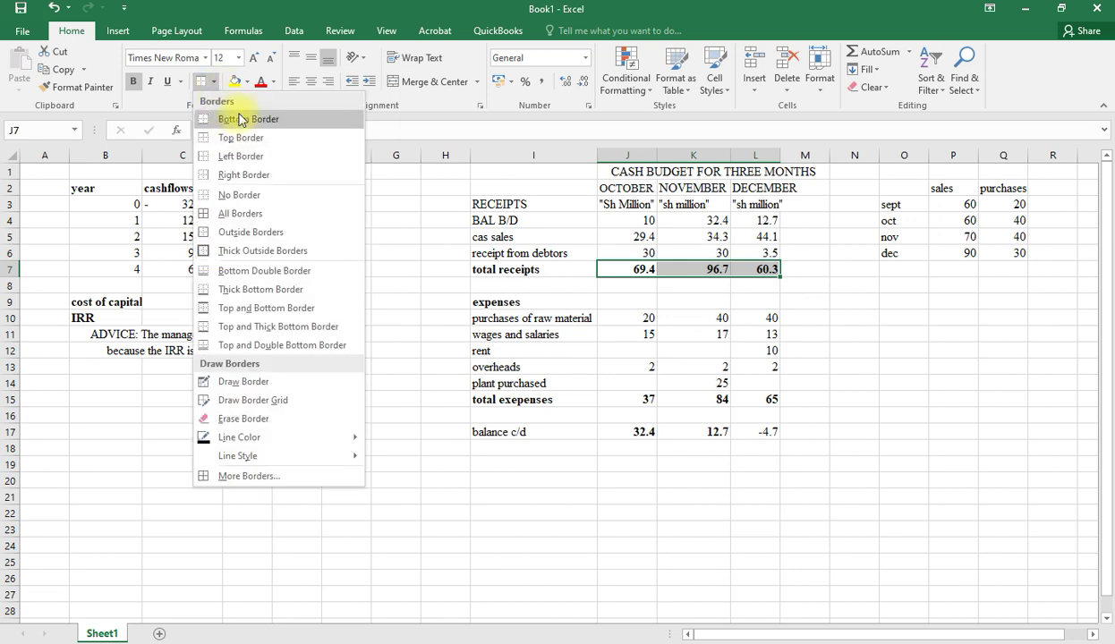
left_click(237, 118)
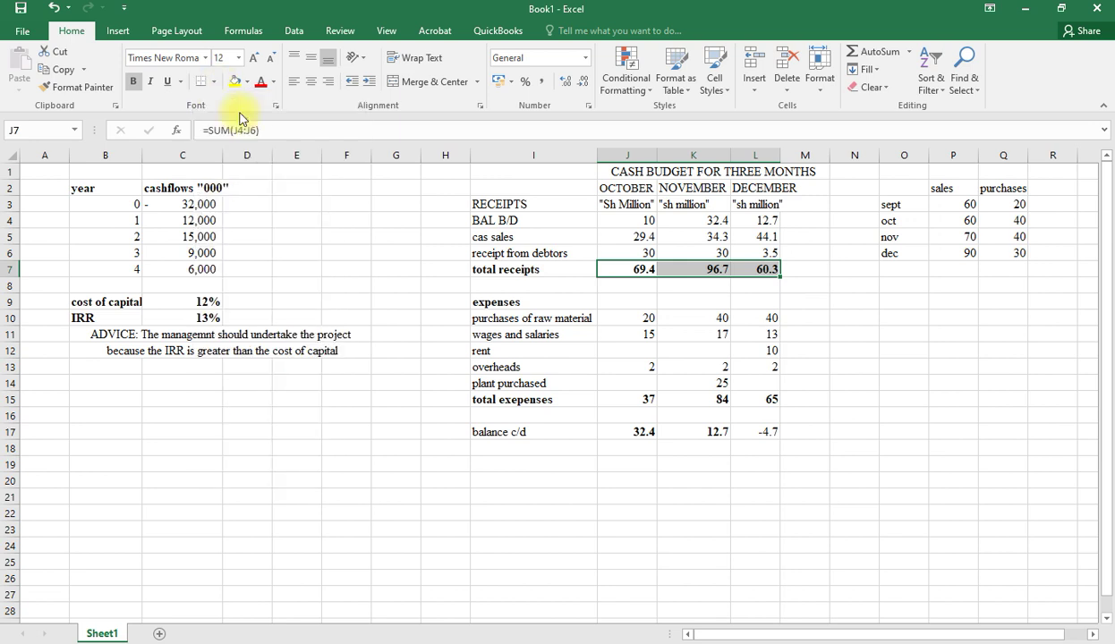
- Add bottom borders under the total expenses and balance c/d figures for all three months
left_click(637, 400)
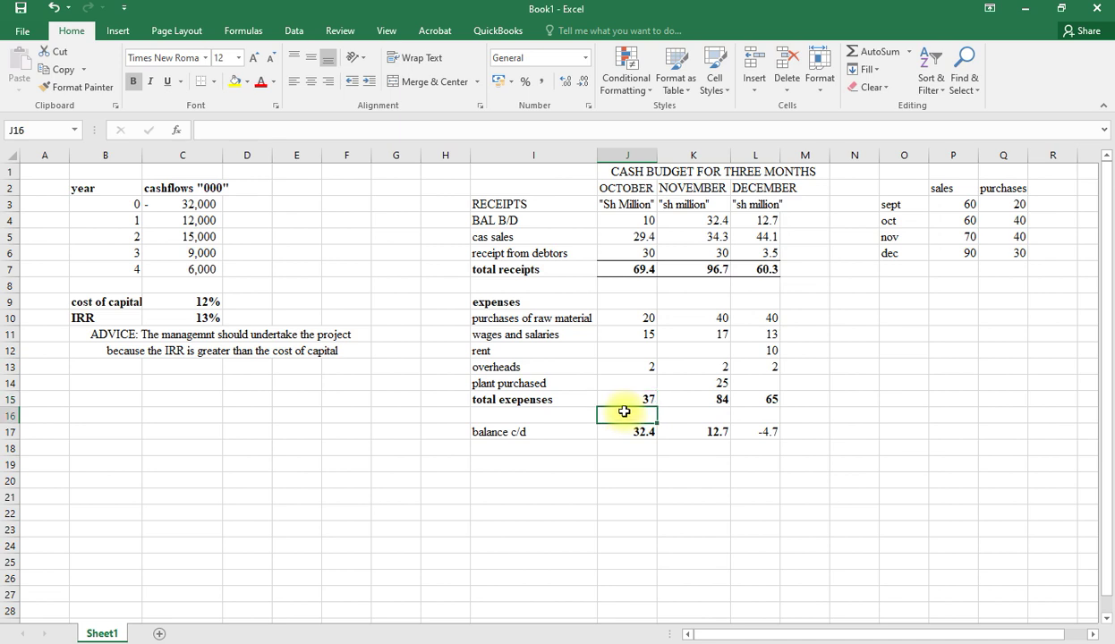
left_click_drag(631, 400, 761, 398)
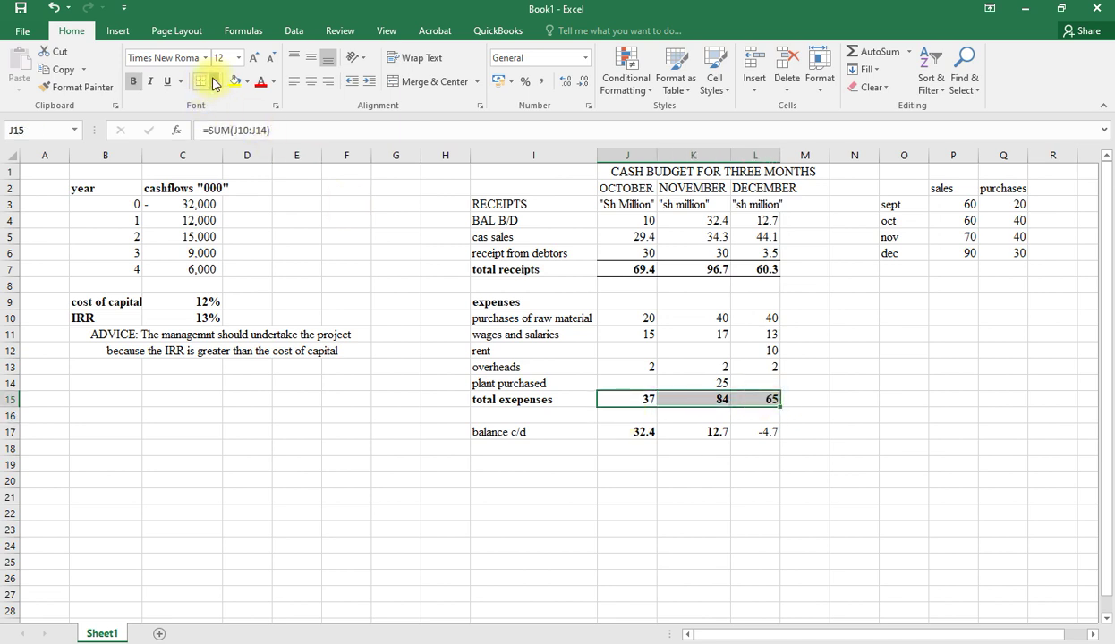
left_click(673, 449)
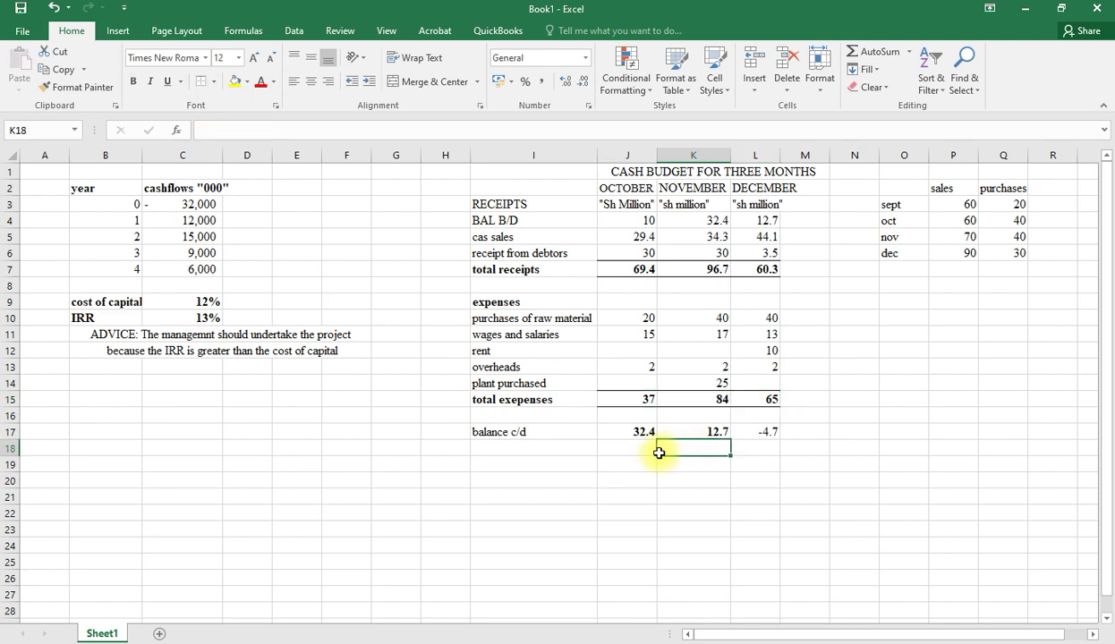
left_click(626, 433)
left_click_drag(633, 448, 743, 433)
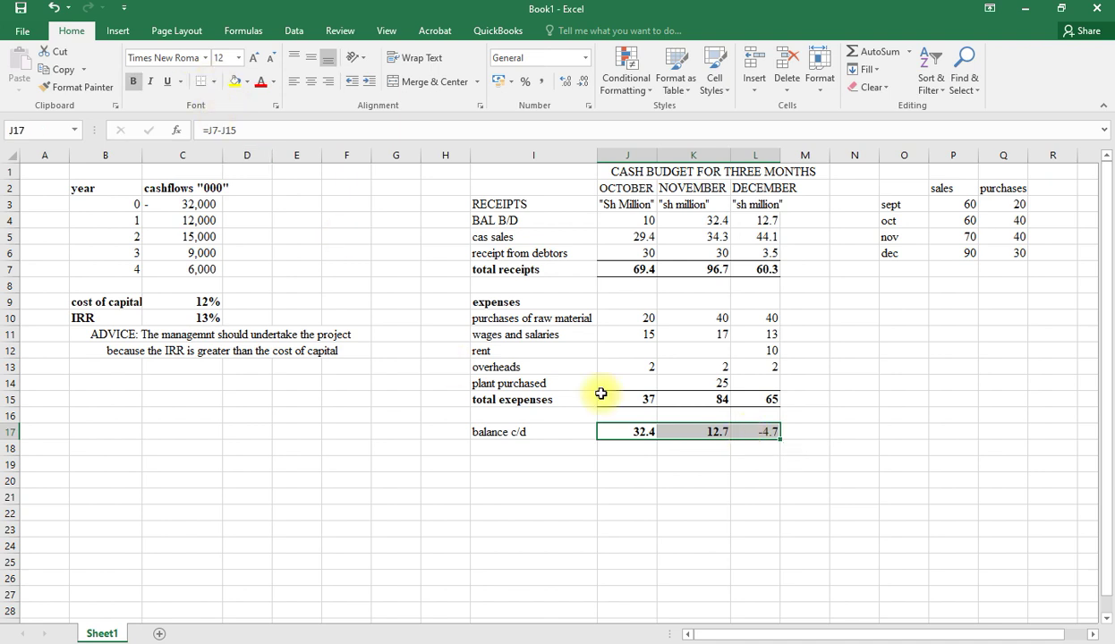
left_click(659, 462)
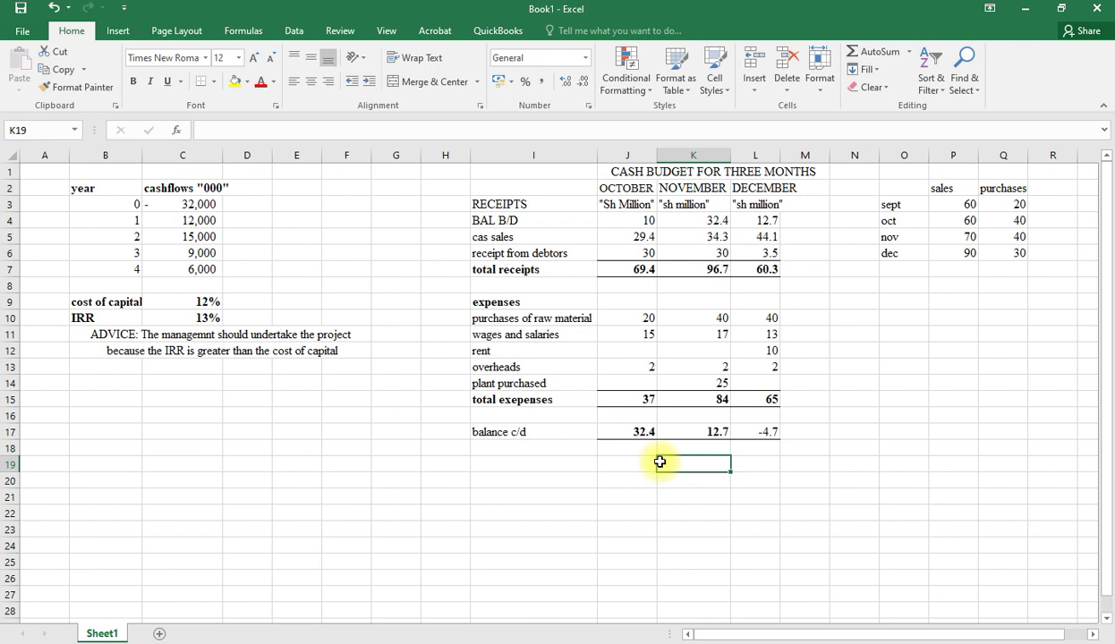
- Make the BAL B/D and RECEIPTS labels bold
left_click(506, 220)
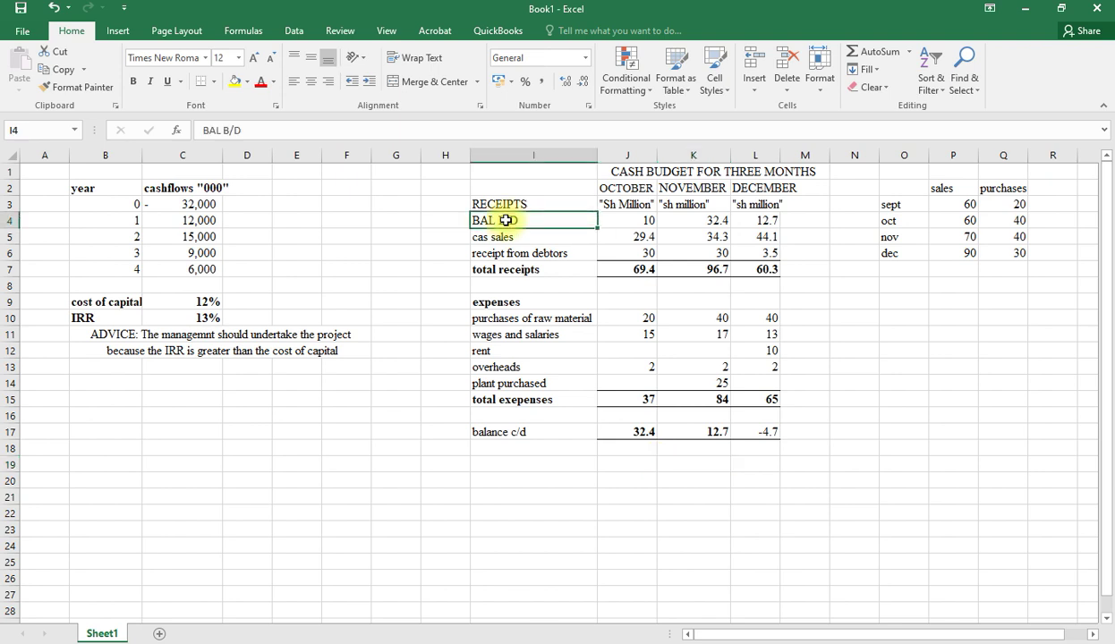
key("ctrl+b")
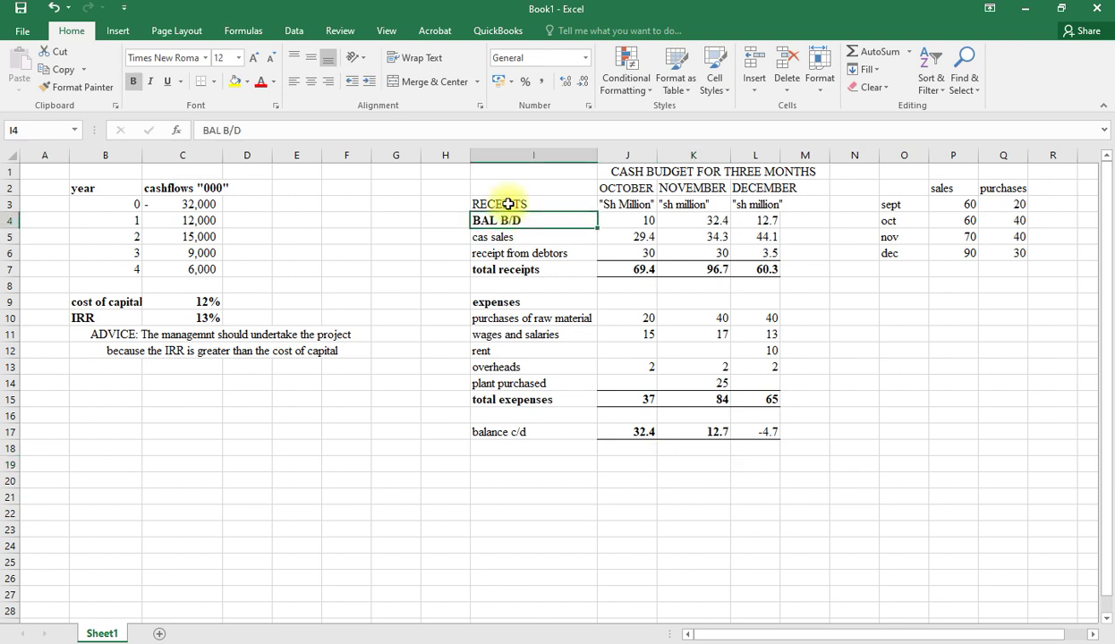
left_click(507, 204)
key("ctrl+b")
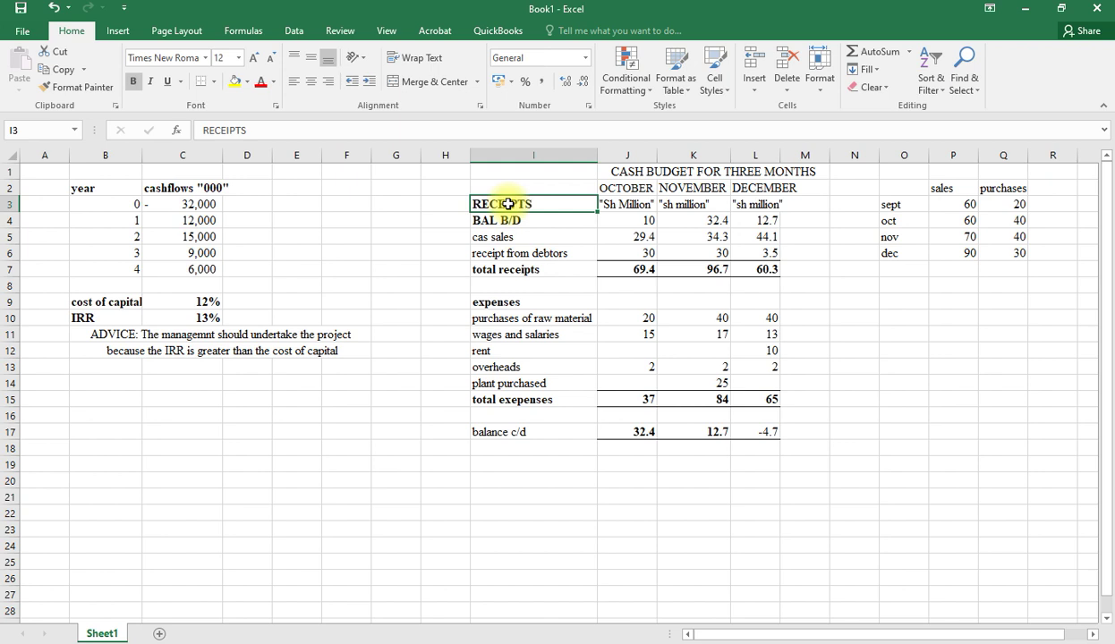
left_click(622, 511)
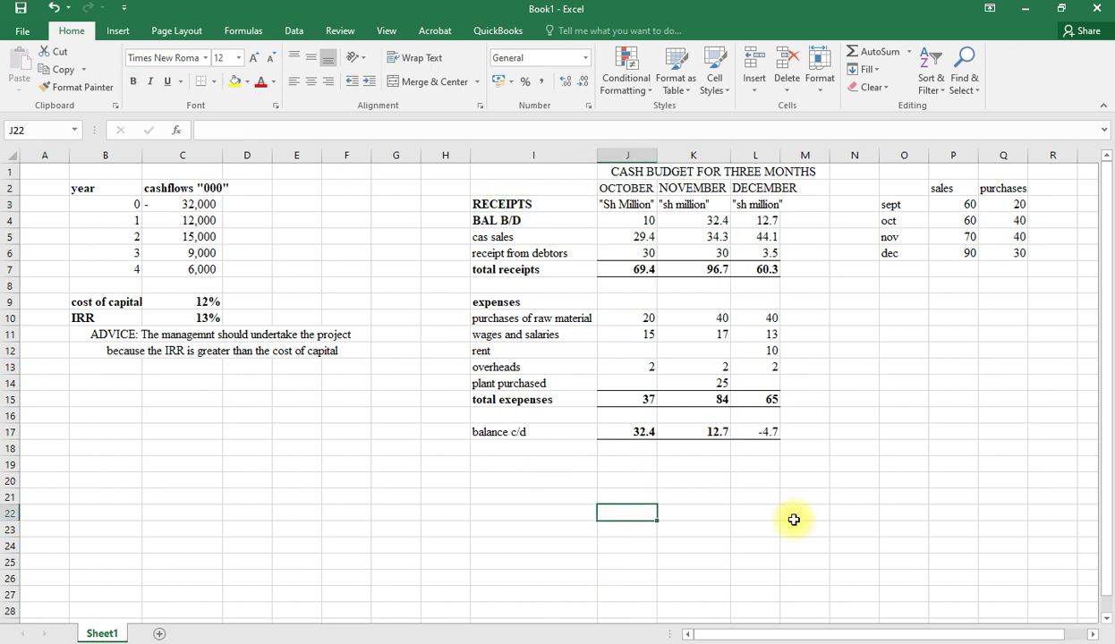
- Bold the OCTOBER, NOVEMBER and DECEMBER headings and the CASH BUDGET FOR THREE MONTHS title
left_click(623, 193)
key("ctrl+b")
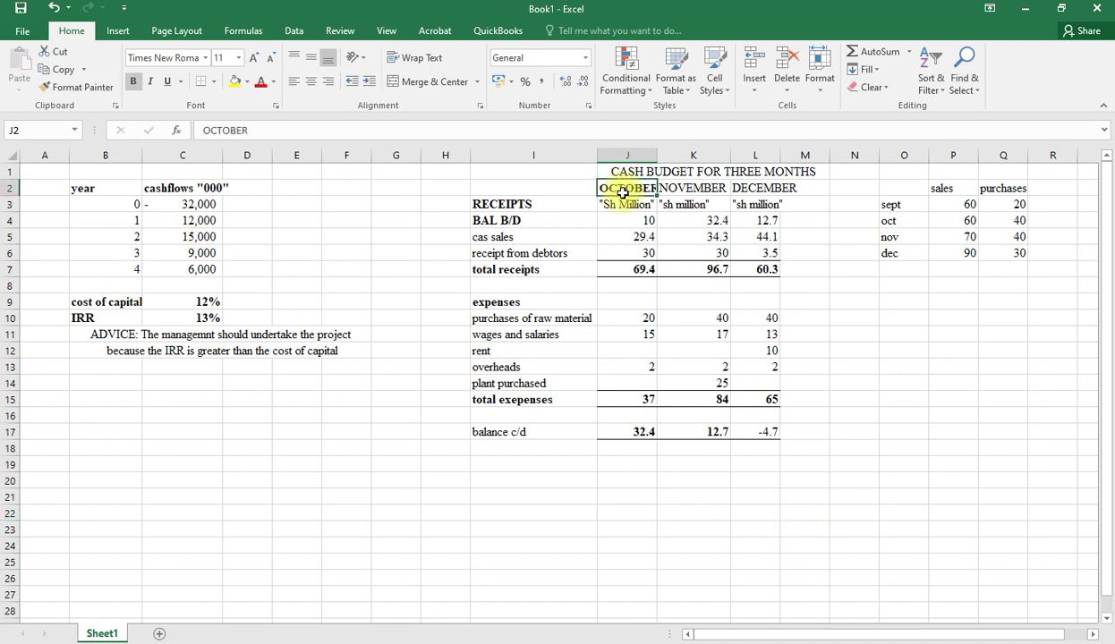
left_click(686, 184)
key("ctrl+b")
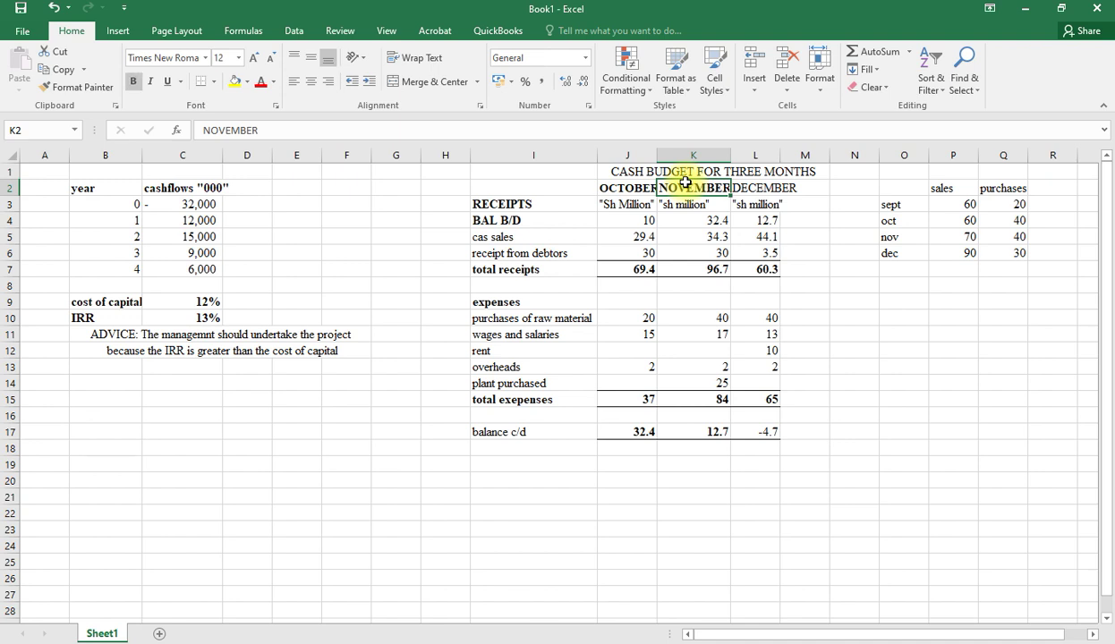
left_click(767, 188)
key("ctrl+b")
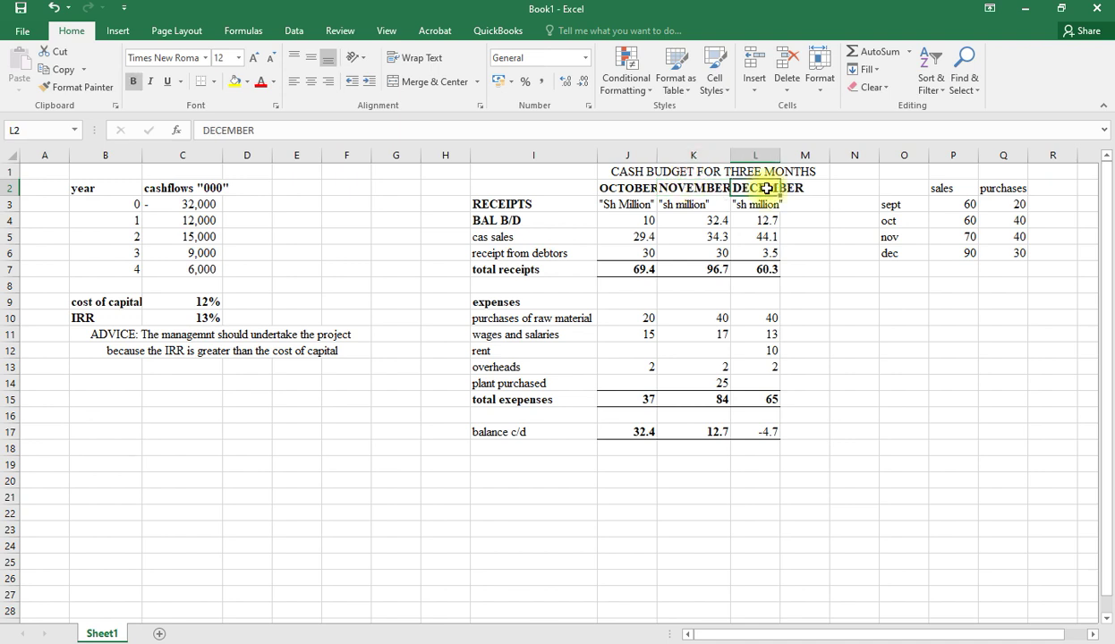
left_click(731, 169)
key("ctrl+b")
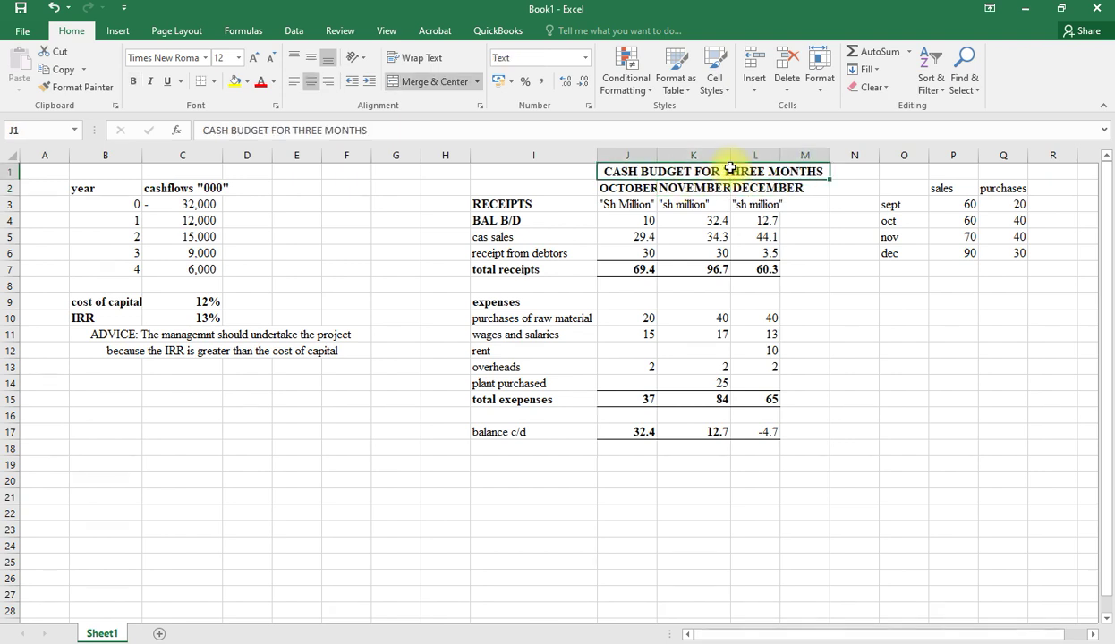